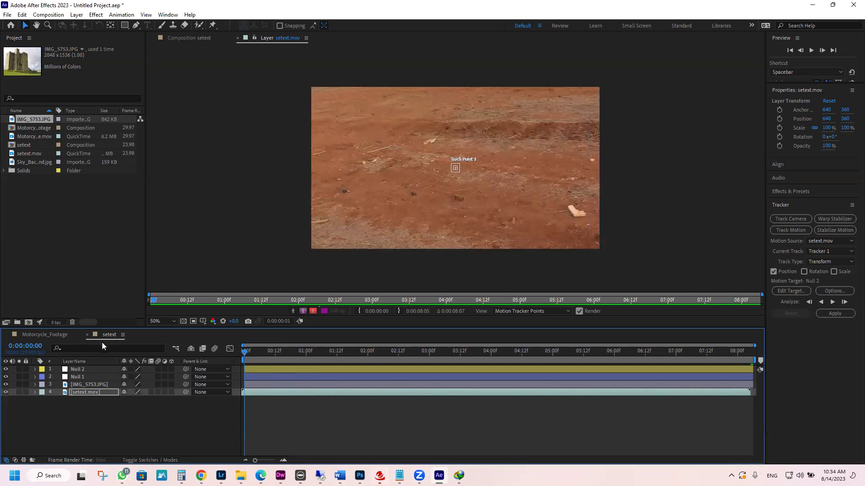
Review the setext composition from its start to about 0:00:08:02 and return to the first frame
{"action": "left_click", "coordinate": [187, 39]}
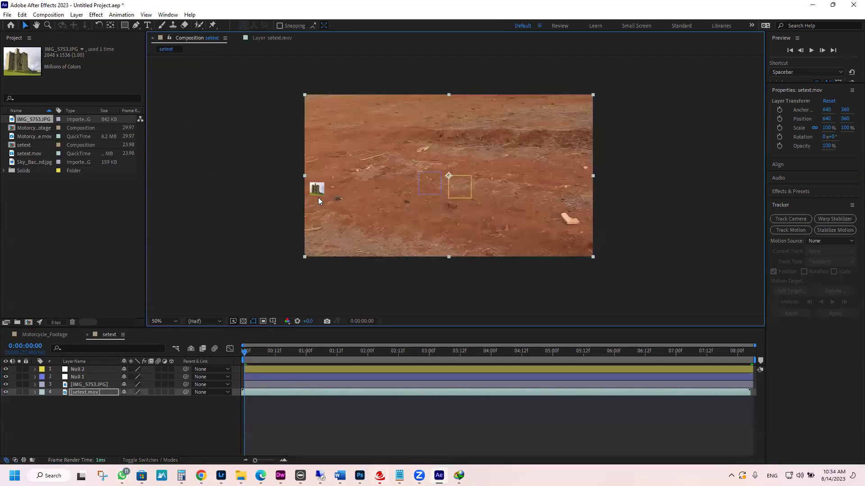
{"action": "left_click_drag", "start_coordinate": [327, 352], "coordinate": [743, 359]}
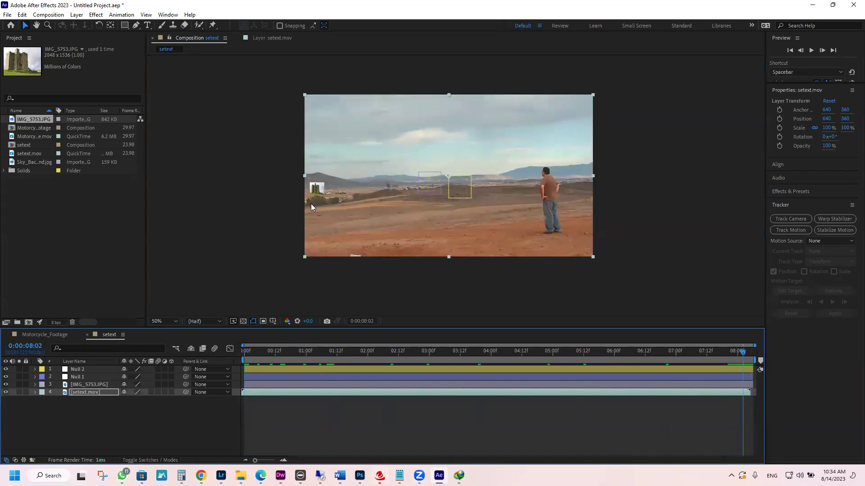
{"action": "left_click_drag", "start_coordinate": [311, 354], "coordinate": [190, 348]}
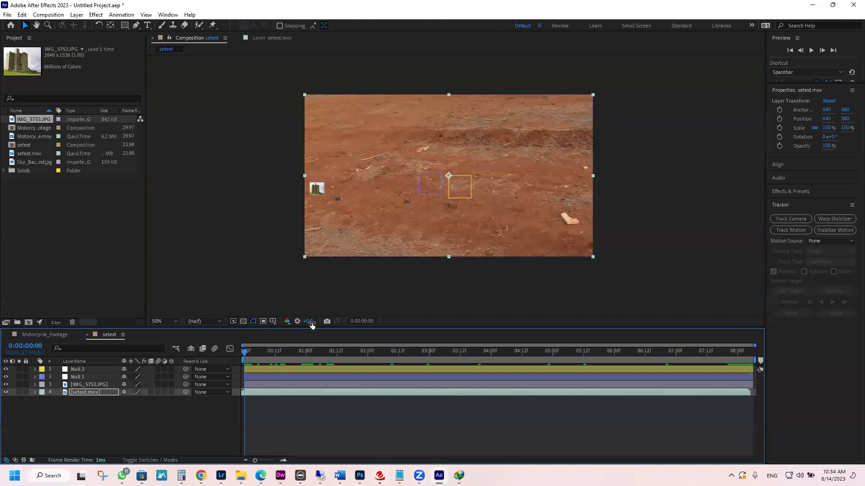
Delete the existing Null 1 and Null 2 layers and shift the setext.mov layer to start at the composition's beginning
{"action": "left_click", "coordinate": [267, 369]}
{"action": "left_click", "coordinate": [261, 377]}
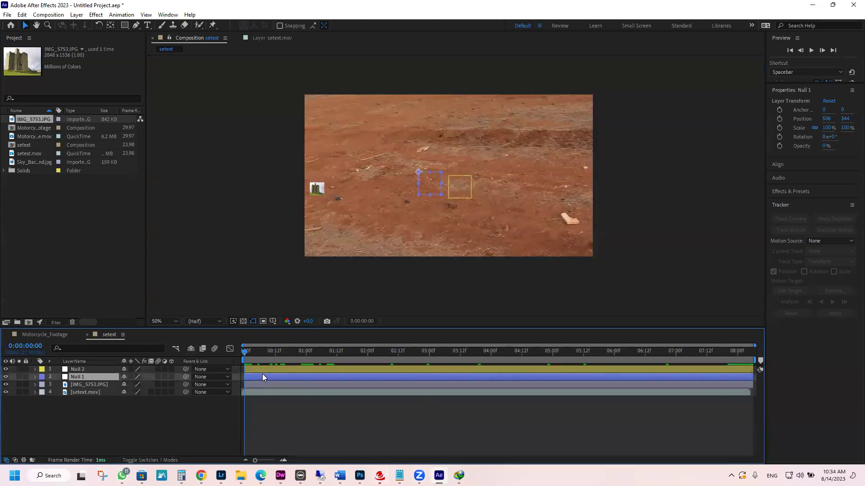
{"action": "key", "text": "Delete"}
{"action": "left_click", "coordinate": [263, 369]}
{"action": "key", "text": "Delete"}
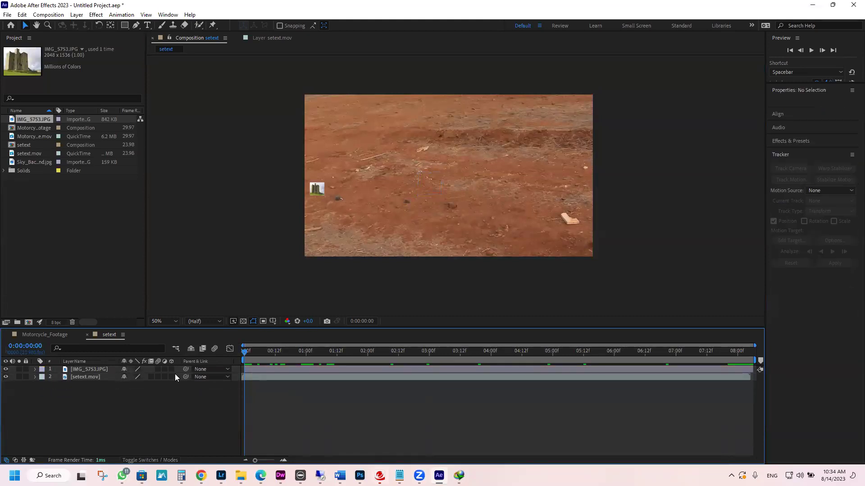
{"action": "left_click", "coordinate": [90, 379]}
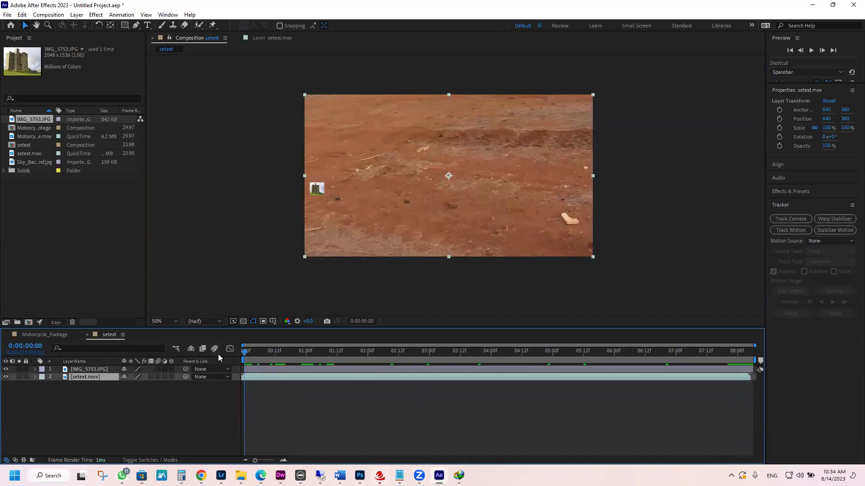
{"action": "left_click_drag", "start_coordinate": [258, 376], "coordinate": [262, 378]}
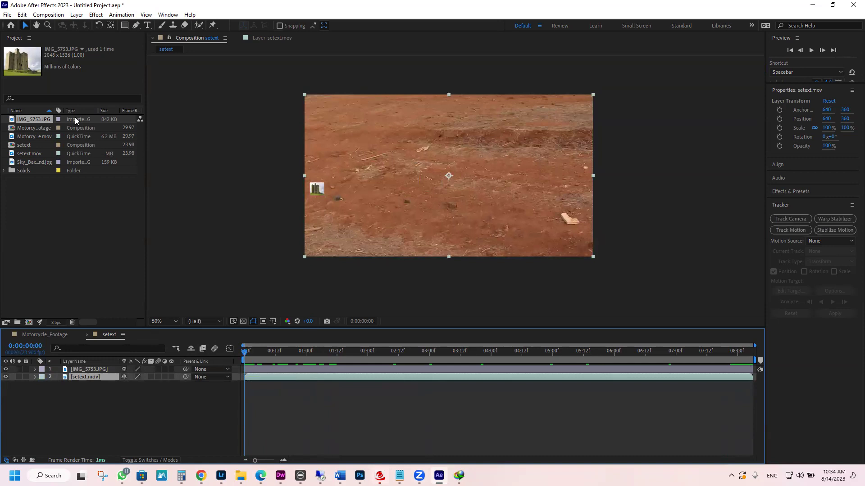
Add two new null objects to the setext composition
{"action": "left_click", "coordinate": [78, 14]}
{"action": "mouse_move", "coordinate": [94, 26]}
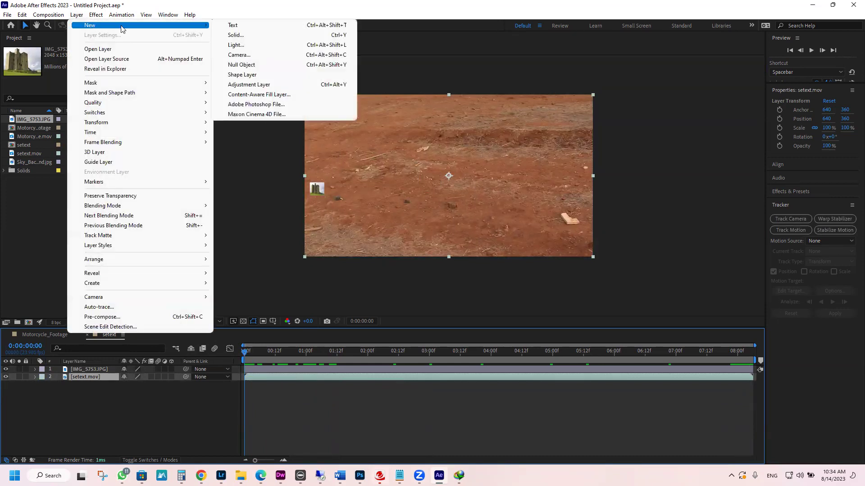
{"action": "left_click", "coordinate": [242, 65]}
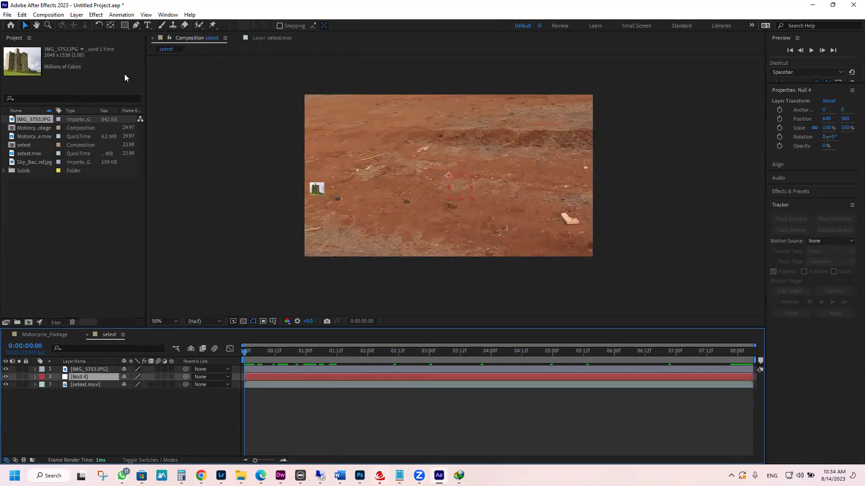
{"action": "left_click", "coordinate": [77, 15]}
{"action": "left_click", "coordinate": [102, 33]}
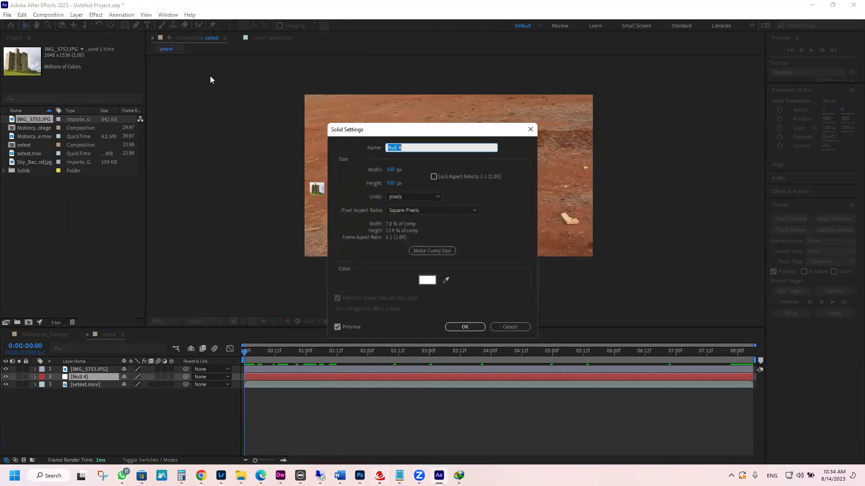
{"action": "left_click", "coordinate": [530, 130]}
{"action": "left_click", "coordinate": [76, 14]}
{"action": "mouse_move", "coordinate": [93, 26]}
{"action": "left_click", "coordinate": [253, 65]}
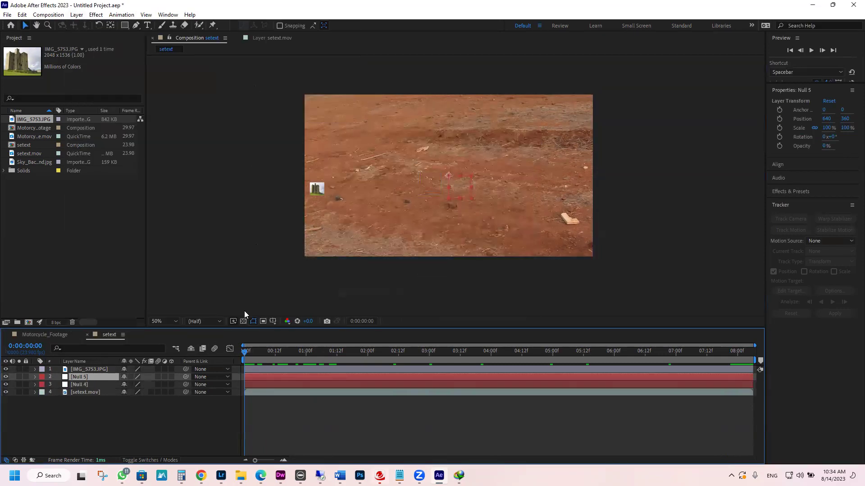
Rename the null layer directly above setext.mov as Null 1 and give it the Blue label colour
{"action": "left_click", "coordinate": [81, 386]}
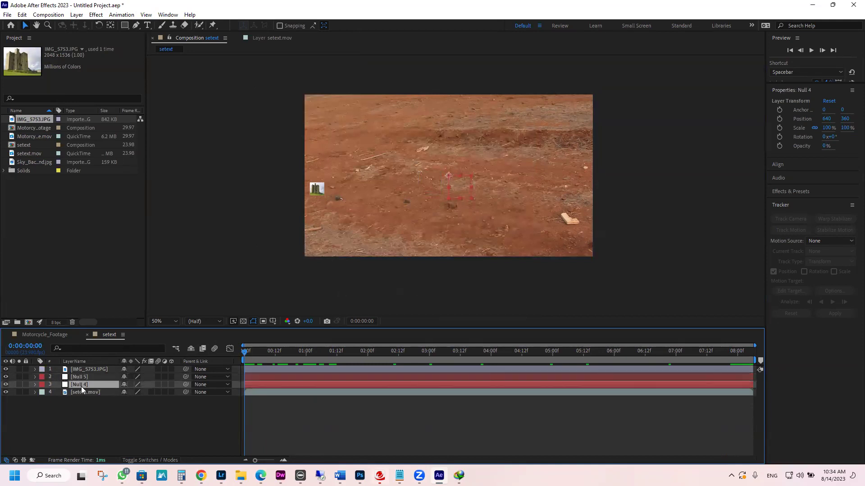
{"action": "right_click", "coordinate": [82, 385]}
{"action": "left_click", "coordinate": [99, 358]}
{"action": "left_click", "coordinate": [95, 382]}
{"action": "type", "text": "1"}
{"action": "key", "text": "Return"}
{"action": "left_click", "coordinate": [41, 384]}
{"action": "left_click", "coordinate": [68, 329]}
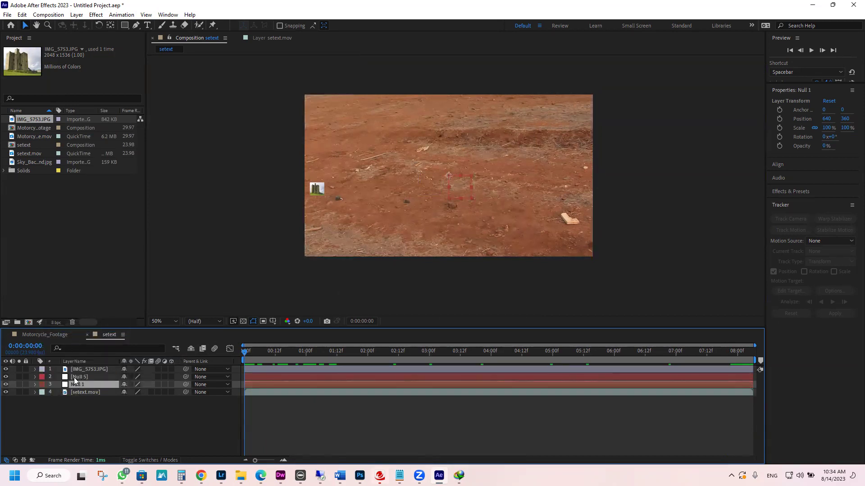
{"action": "left_click", "coordinate": [42, 384]}
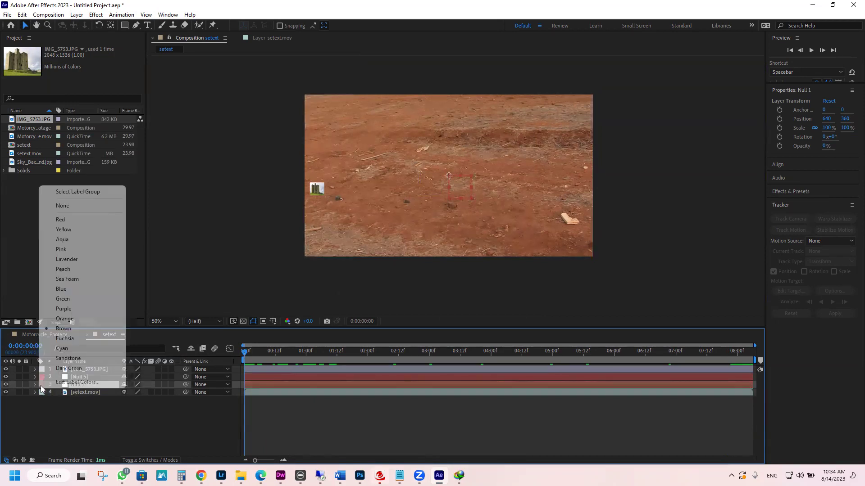
{"action": "left_click", "coordinate": [64, 290]}
Rename the other new null layer as Null 2
{"action": "left_click", "coordinate": [81, 376]}
{"action": "right_click", "coordinate": [85, 376]}
{"action": "left_click", "coordinate": [108, 351]}
{"action": "left_click", "coordinate": [99, 376]}
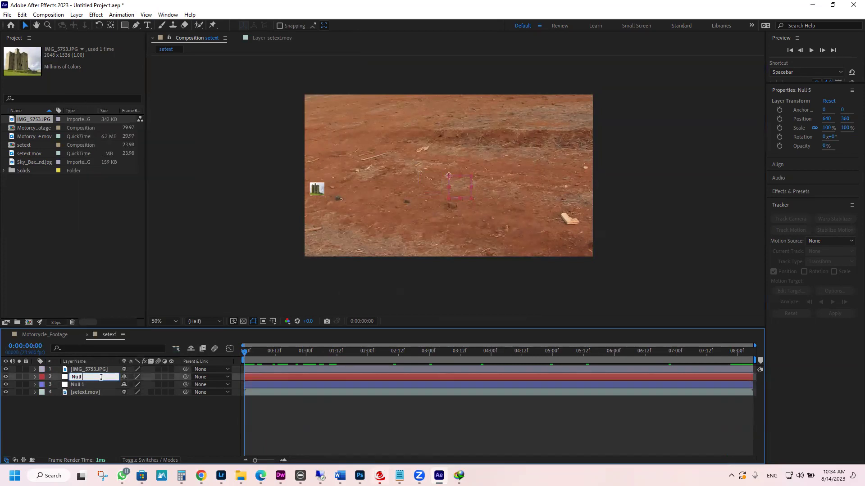
{"action": "key", "text": "Return"}
Move both null layers above the IMG_5753.JPG layer in the layer stack
{"action": "left_click", "coordinate": [92, 385]}
{"action": "mouse_move", "coordinate": [89, 380]}
{"action": "left_mouse_down"}
{"action": "mouse_move", "coordinate": [88, 368]}
{"action": "mouse_move", "coordinate": [89, 375]}
{"action": "left_mouse_up"}
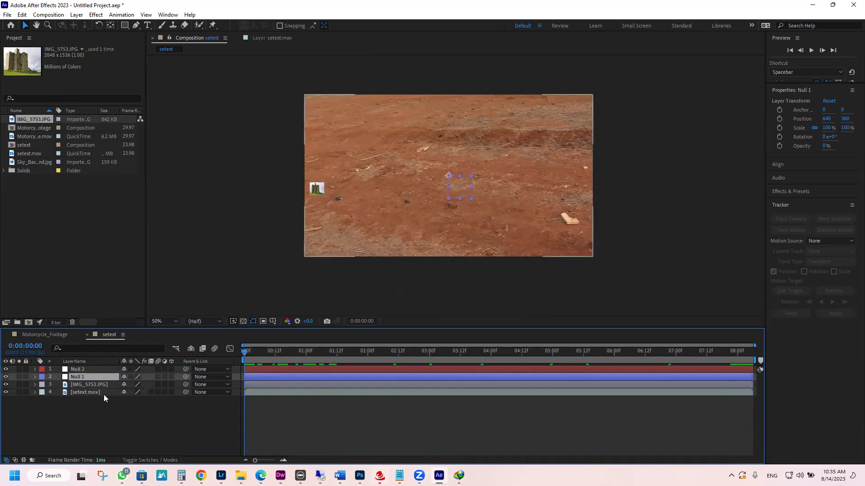
{"action": "left_click", "coordinate": [95, 410]}
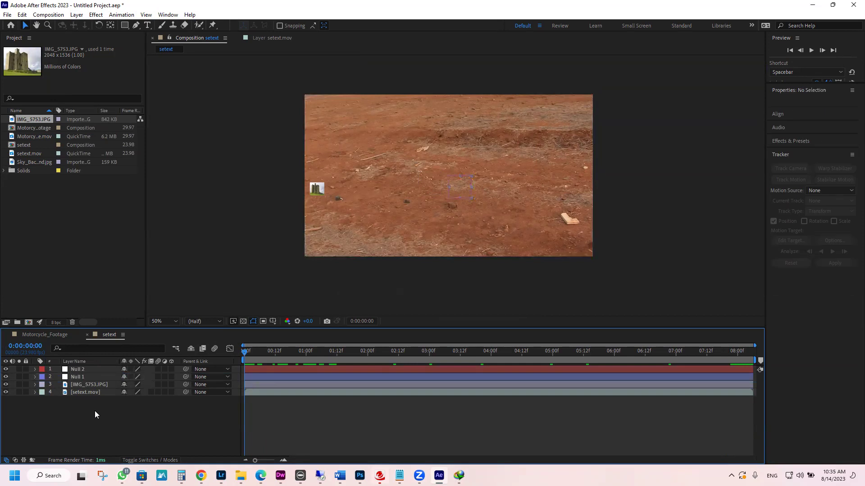
{"action": "left_click", "coordinate": [247, 377]}
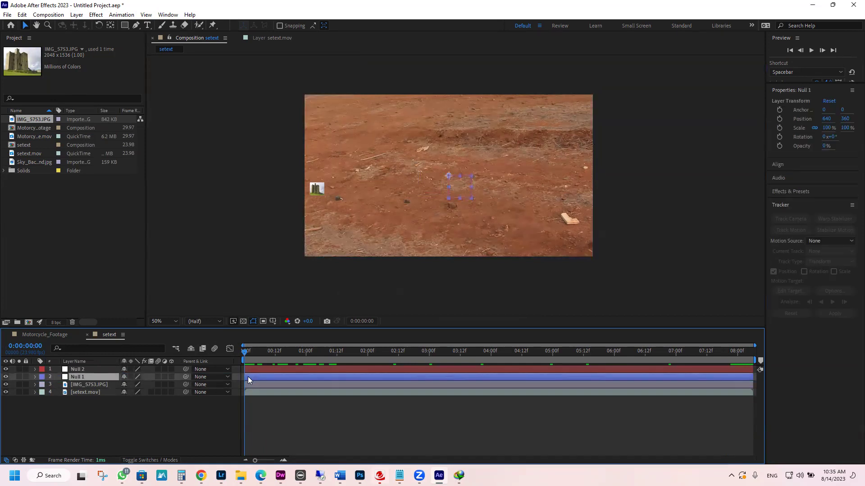
Give the Null 2 layer the Yellow label colour
{"action": "left_click", "coordinate": [85, 369]}
{"action": "left_click", "coordinate": [42, 369]}
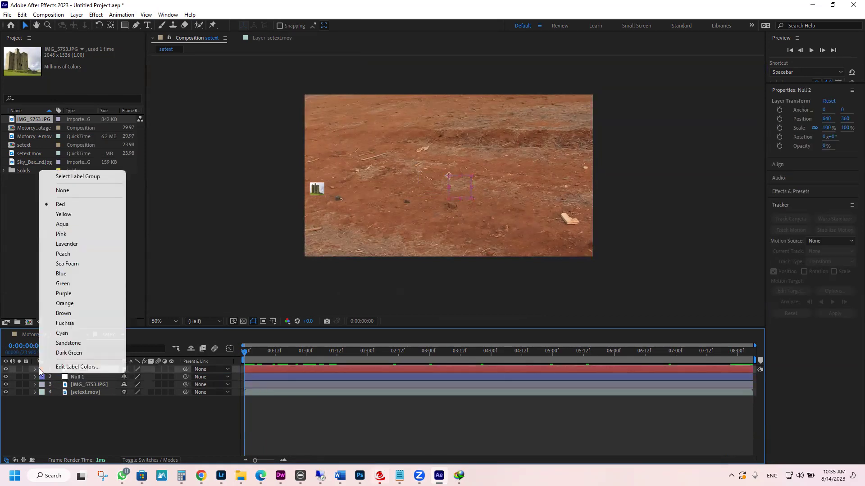
{"action": "left_click", "coordinate": [77, 214]}
{"action": "left_click", "coordinate": [277, 414]}
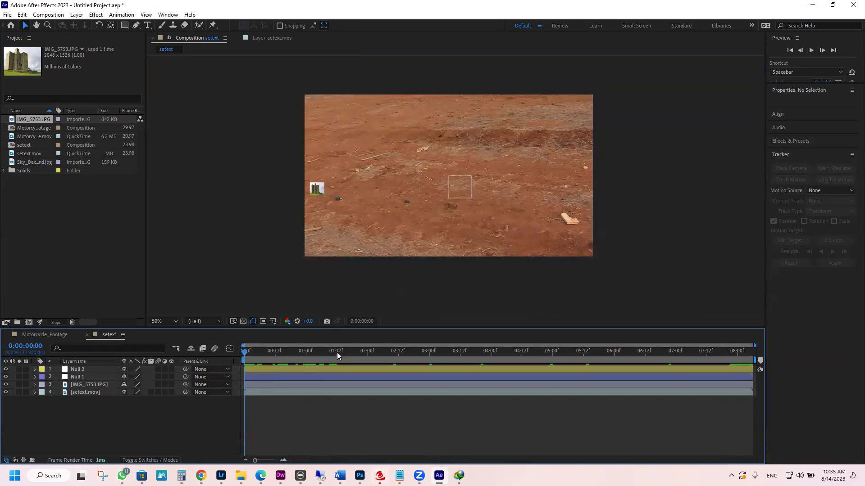
Move Null 2 toward the upper right of the frame and Null 1 to about 374, 264, ending on the first frame
{"action": "left_click", "coordinate": [279, 377]}
{"action": "left_click_drag", "start_coordinate": [457, 192], "coordinate": [508, 116]}
{"action": "left_click", "coordinate": [327, 376]}
{"action": "left_click_drag", "start_coordinate": [339, 350], "coordinate": [203, 350]}
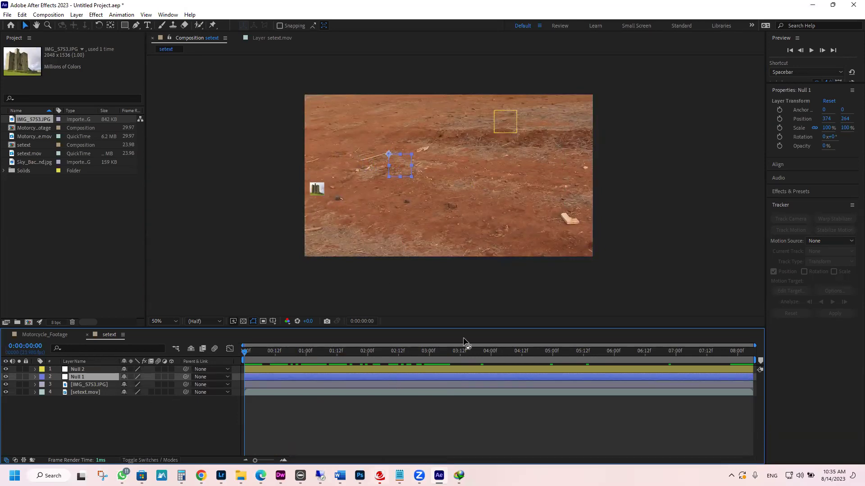
{"action": "left_click_drag", "start_coordinate": [313, 354], "coordinate": [223, 349]}
Start a motion track on setext.mov and fit Track Point 1 around the pale debris above and left of the frame's centre
{"action": "left_click", "coordinate": [372, 392]}
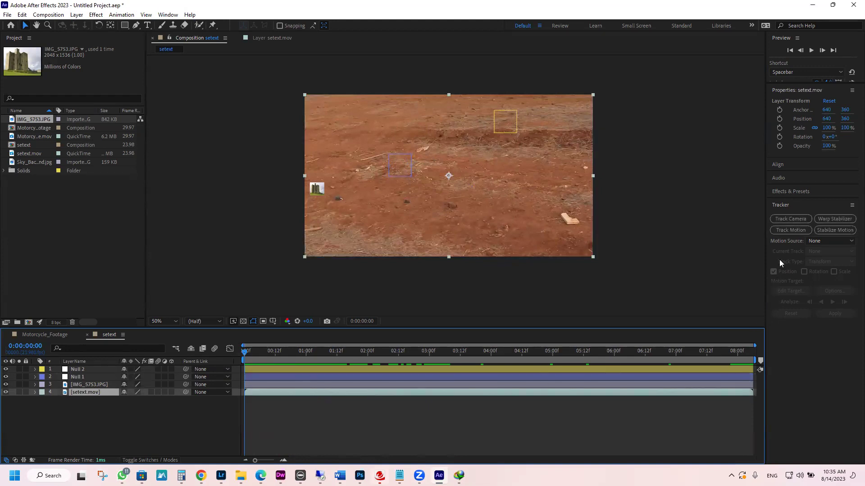
{"action": "left_click", "coordinate": [791, 230]}
{"action": "scroll", "coordinate": [456, 168], "scroll_direction": "up", "scroll_amount": 3}
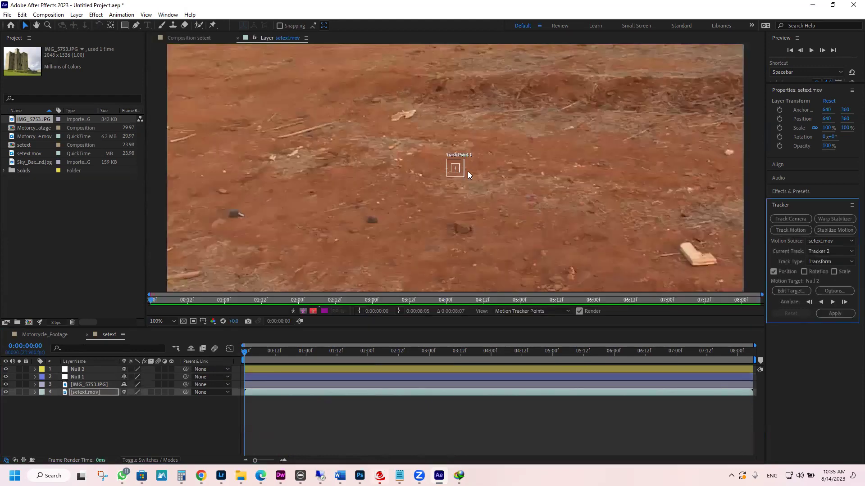
{"action": "left_click_drag", "start_coordinate": [463, 177], "coordinate": [366, 76]}
{"action": "scroll", "coordinate": [366, 83], "scroll_direction": "up", "scroll_amount": 2}
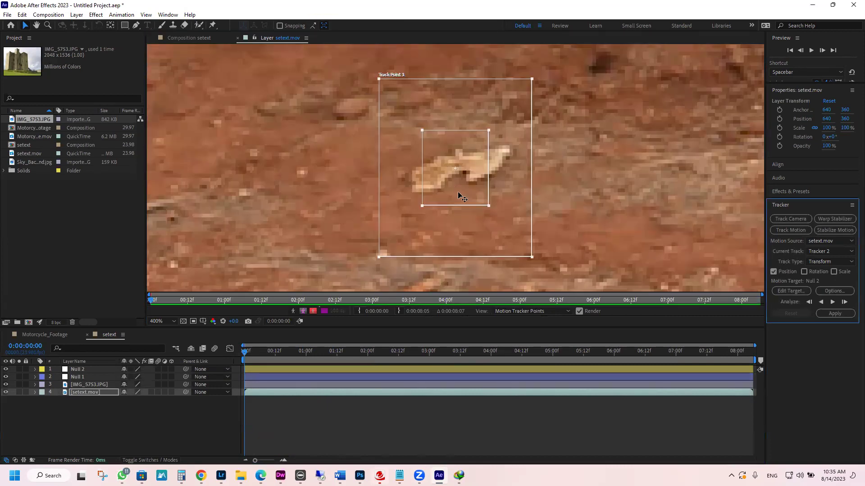
{"action": "left_click_drag", "start_coordinate": [493, 212], "coordinate": [511, 220]}
{"action": "left_click_drag", "start_coordinate": [463, 168], "coordinate": [471, 169]}
{"action": "scroll", "coordinate": [492, 187], "scroll_direction": "down", "scroll_amount": 6}
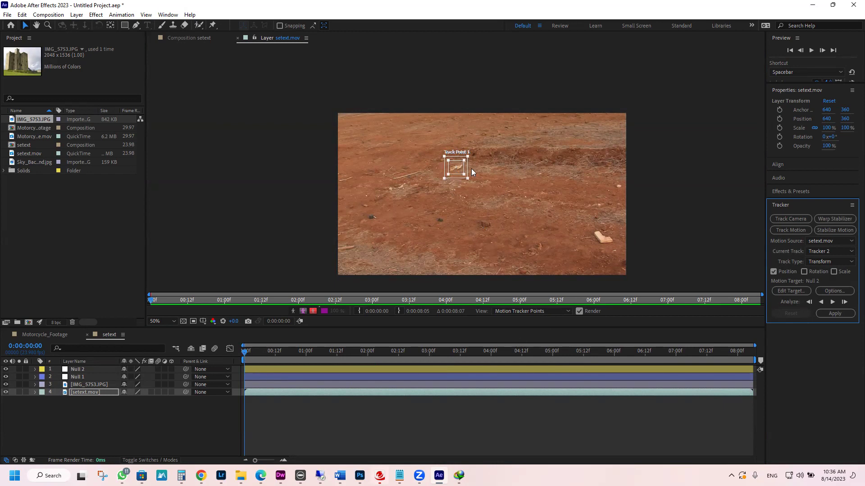
Analyze the debris track forward through the clip, stop the analysis, and return to the first frame to check the path
{"action": "left_click", "coordinate": [832, 302]}
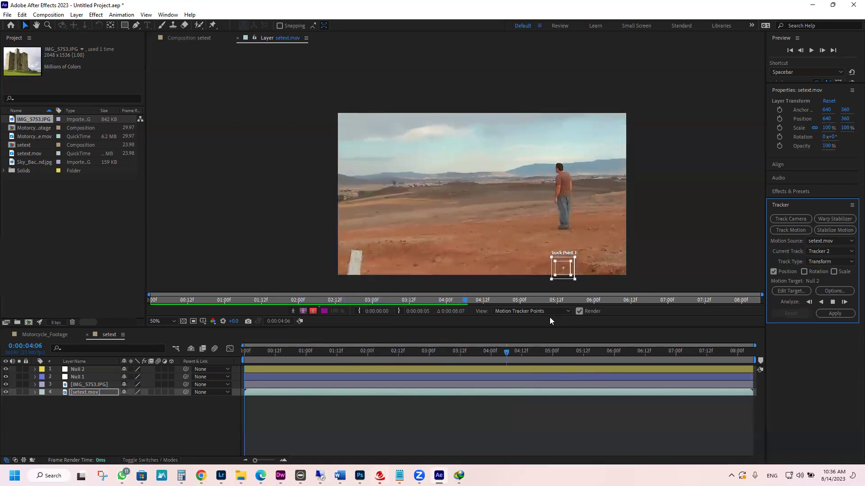
{"action": "left_click", "coordinate": [832, 302]}
{"action": "left_click_drag", "start_coordinate": [530, 353], "coordinate": [275, 356]}
{"action": "left_click_drag", "start_coordinate": [384, 358], "coordinate": [174, 350]}
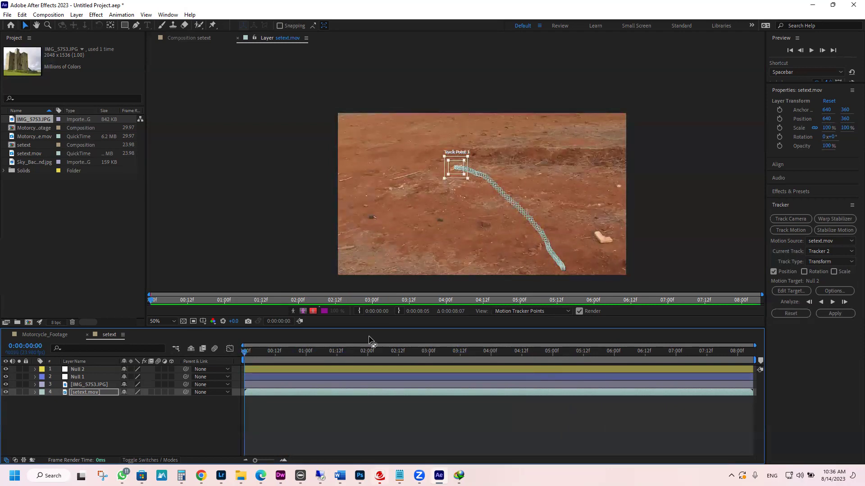
Set the motion target to Null 1 and apply the tracked position to it
{"action": "left_click", "coordinate": [781, 291]}
{"action": "left_click", "coordinate": [444, 226]}
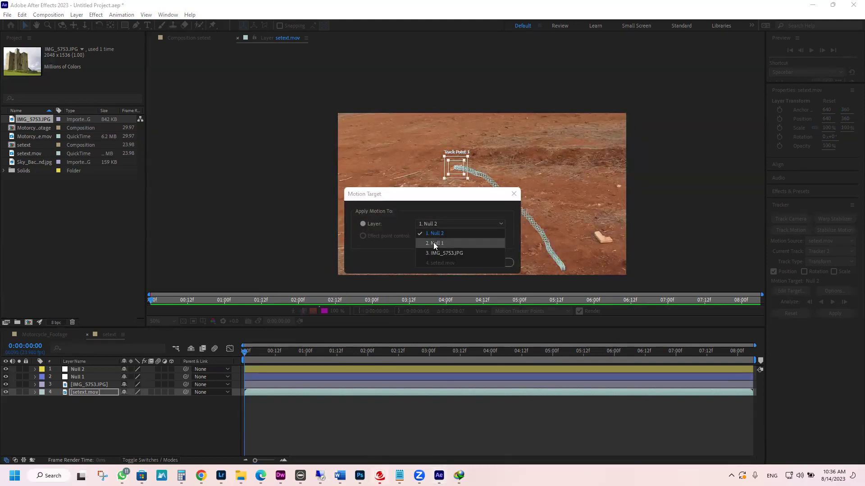
{"action": "left_click", "coordinate": [435, 243]}
{"action": "left_click", "coordinate": [447, 263]}
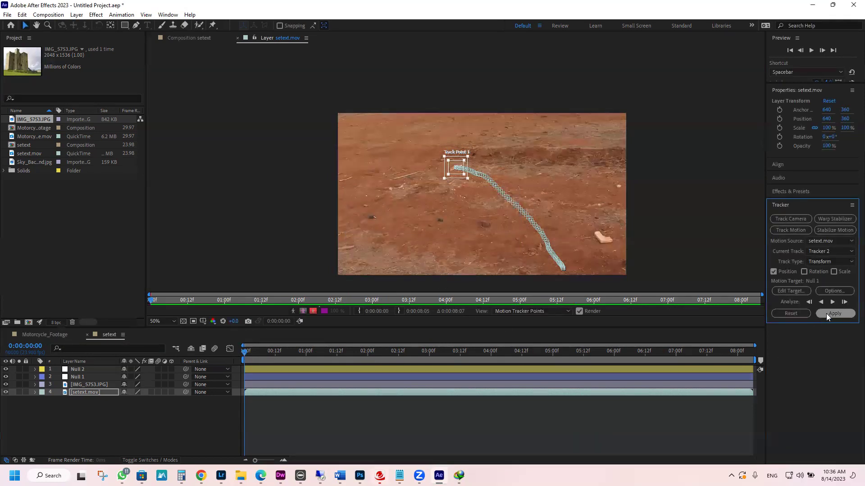
{"action": "left_click", "coordinate": [826, 313]}
{"action": "left_click", "coordinate": [417, 249]}
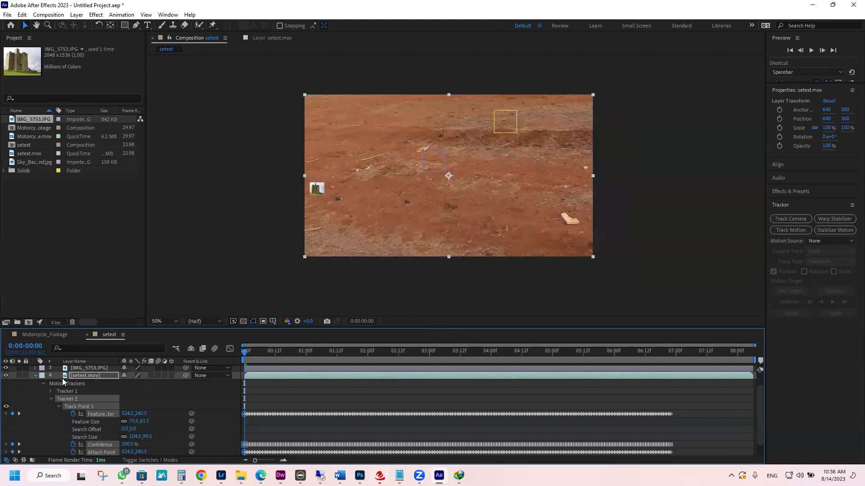
Select all of Null 1's Position keyframes and shift the whole path up and left, to about 470, 188.5 at the first frame
{"action": "left_click", "coordinate": [35, 376]}
{"action": "left_click", "coordinate": [78, 377]}
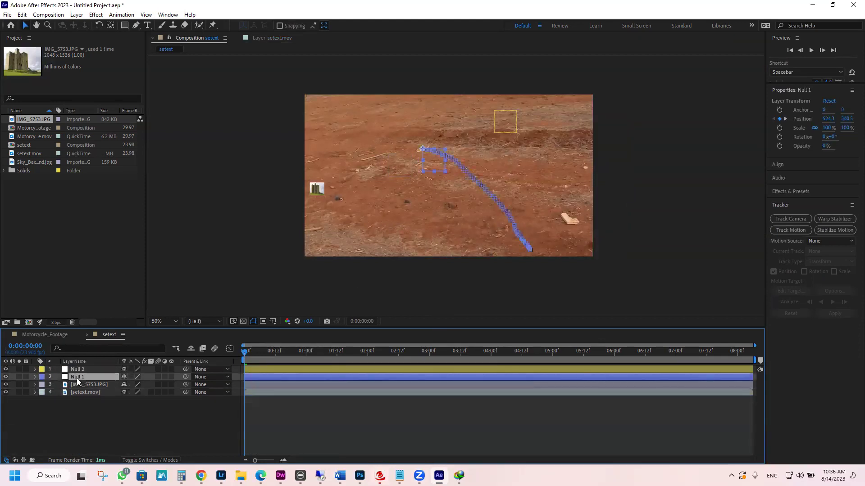
{"action": "left_click", "coordinate": [35, 377]}
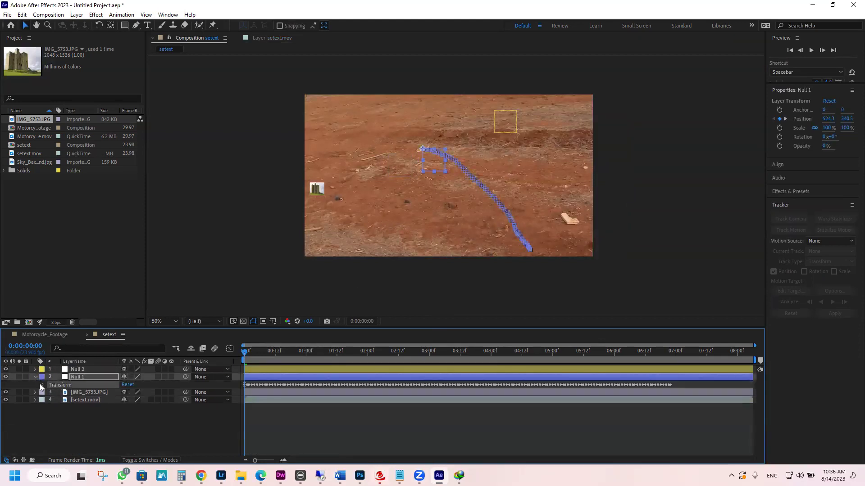
{"action": "left_click", "coordinate": [44, 385]}
{"action": "left_click", "coordinate": [84, 401]}
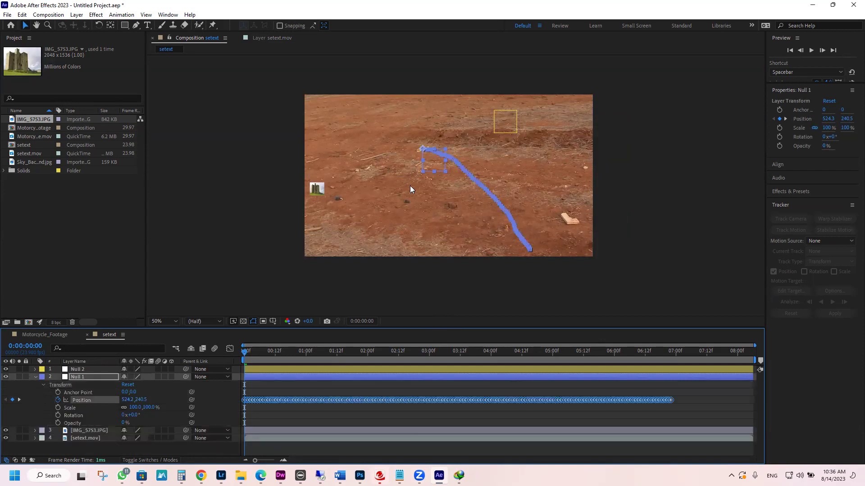
{"action": "left_click_drag", "start_coordinate": [439, 170], "coordinate": [427, 155]}
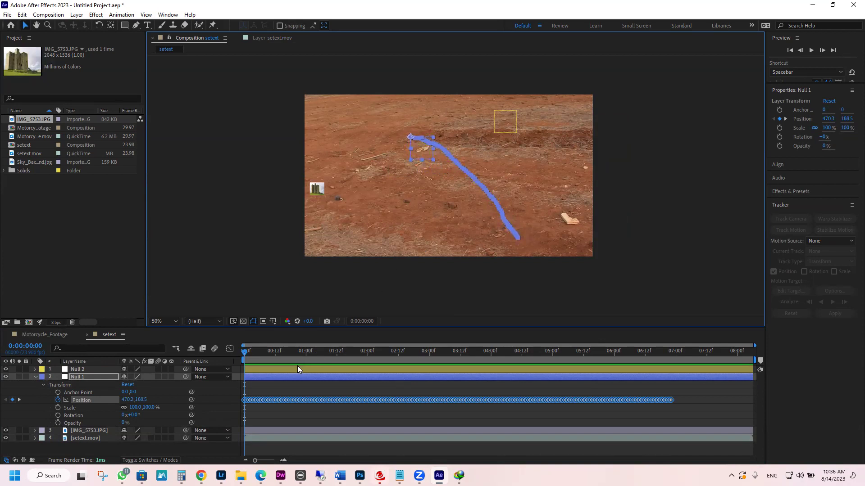
Examine how Null 1 follows the tracked debris up to about 0:00:03:04, including a close-up view
{"action": "left_click_drag", "start_coordinate": [296, 351], "coordinate": [440, 353]}
{"action": "left_click", "coordinate": [624, 244]}
{"action": "key", "text": "."}
{"action": "left_click", "coordinate": [350, 351]}
{"action": "key", "text": "comma"}
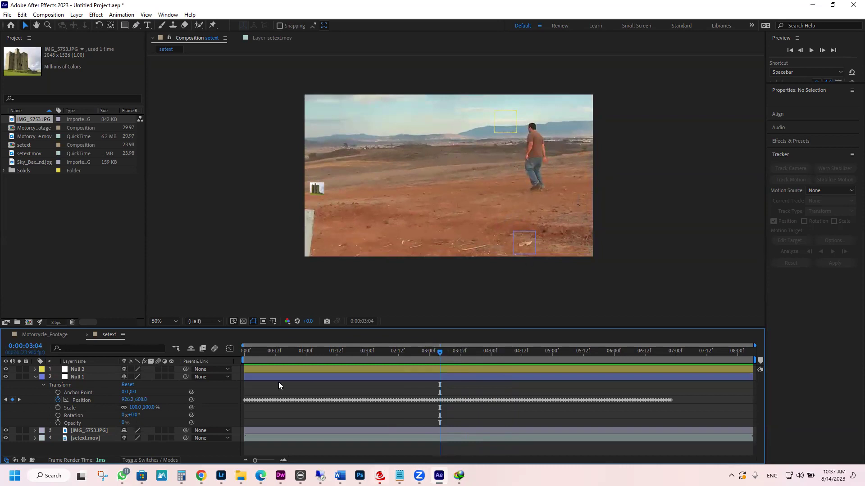
Start a new motion track on the setext.mov layer at 0:00:03:05
{"action": "left_click", "coordinate": [35, 377]}
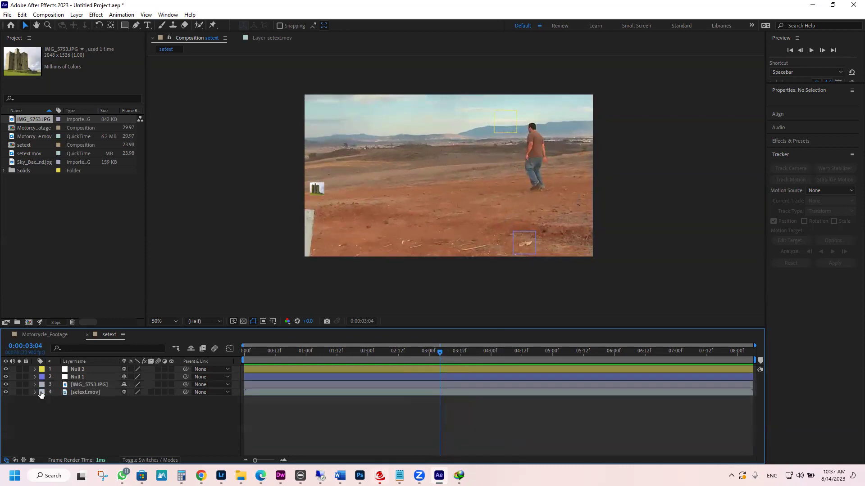
{"action": "left_click", "coordinate": [96, 392]}
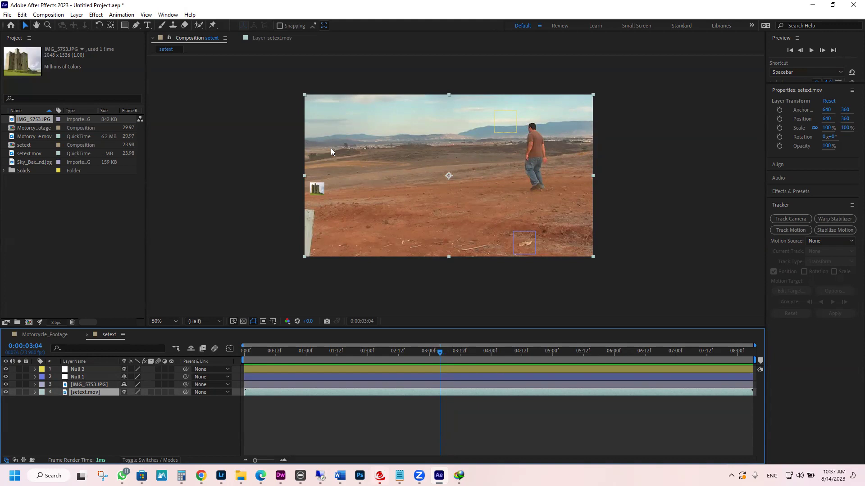
{"action": "left_click_drag", "start_coordinate": [441, 351], "coordinate": [717, 353]}
{"action": "left_click_drag", "start_coordinate": [516, 351], "coordinate": [442, 356]}
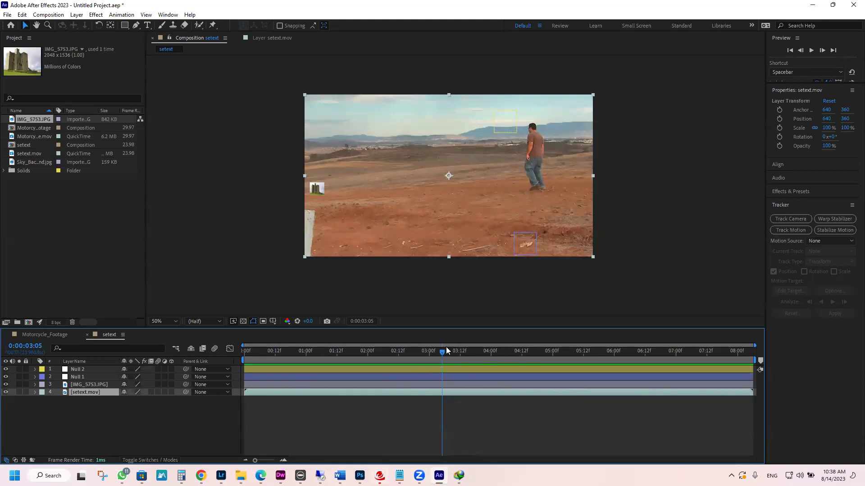
{"action": "left_click", "coordinate": [798, 230]}
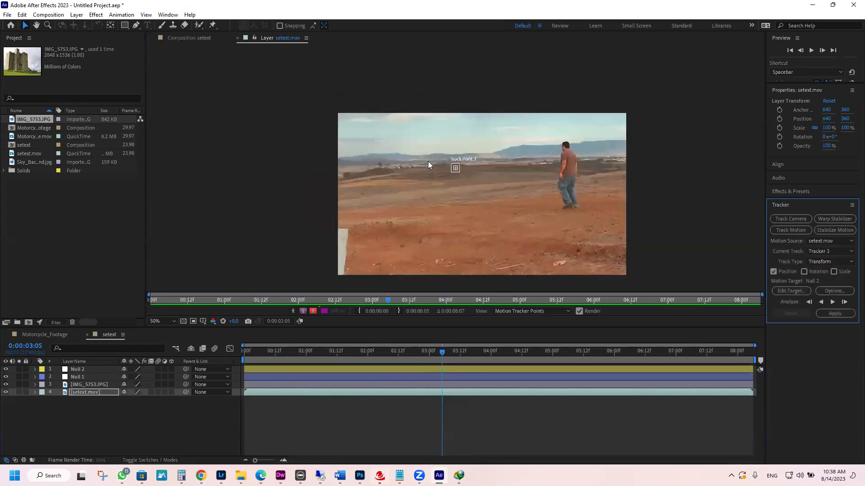
Place the enlarged track point over the small distant hilltop landmark near the horizon and analyze it forward to the end of the clip
{"action": "key", "text": "slash"}
{"action": "left_click_drag", "start_coordinate": [458, 170], "coordinate": [317, 171]}
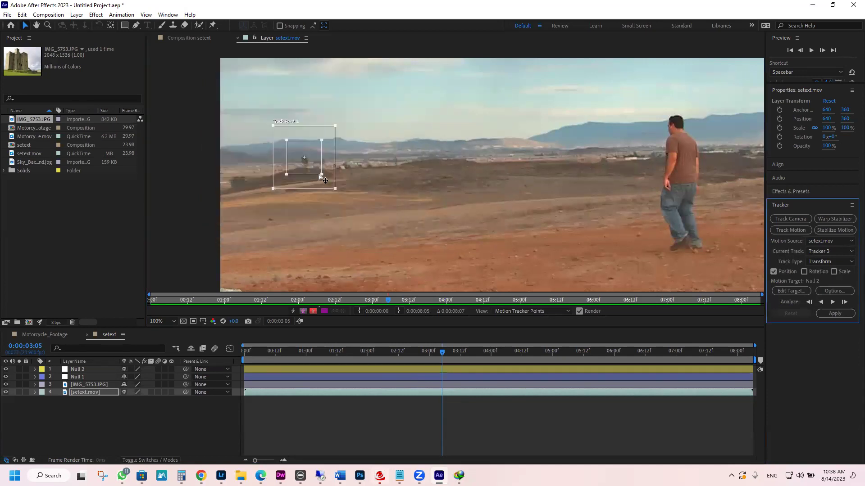
{"action": "key", "text": "comma"}
{"action": "key", "text": "comma"}
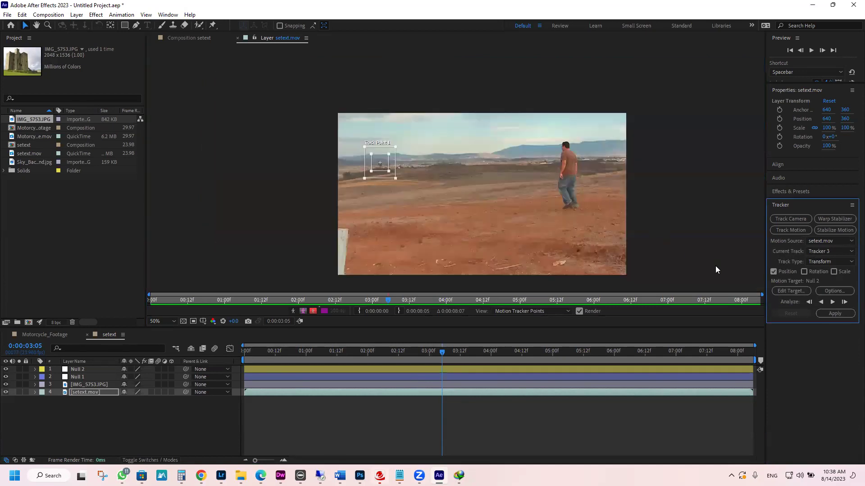
{"action": "left_click", "coordinate": [832, 301]}
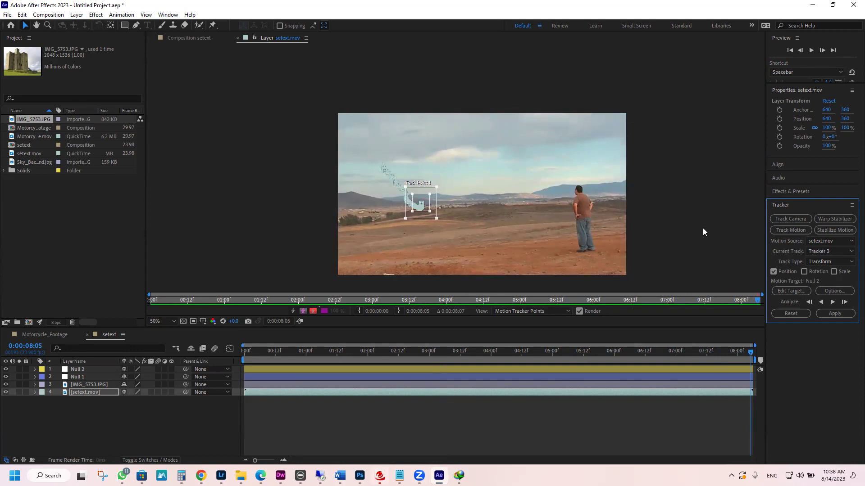
Set the motion target to Null 2 and apply the tracked position to it
{"action": "left_click", "coordinate": [795, 292]}
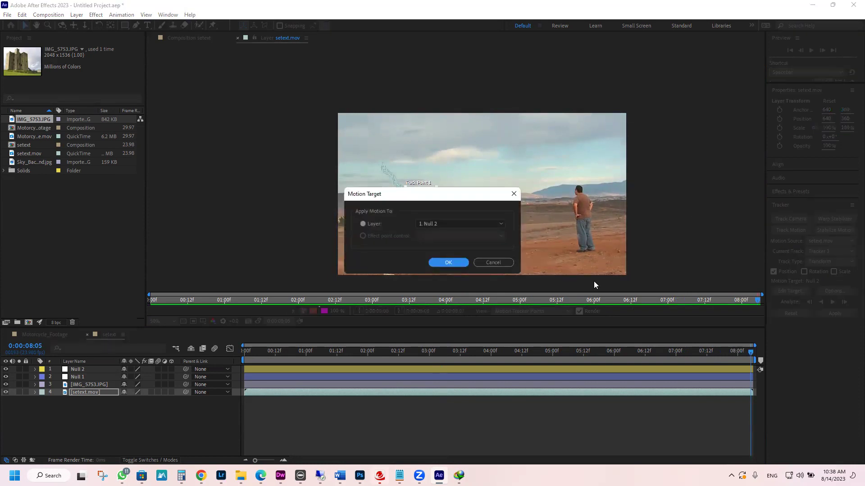
{"action": "left_click", "coordinate": [461, 223]}
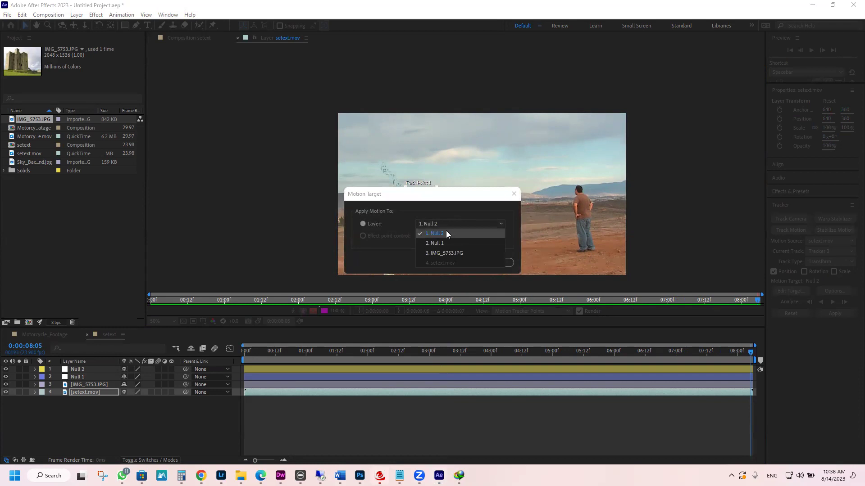
{"action": "left_click", "coordinate": [446, 233]}
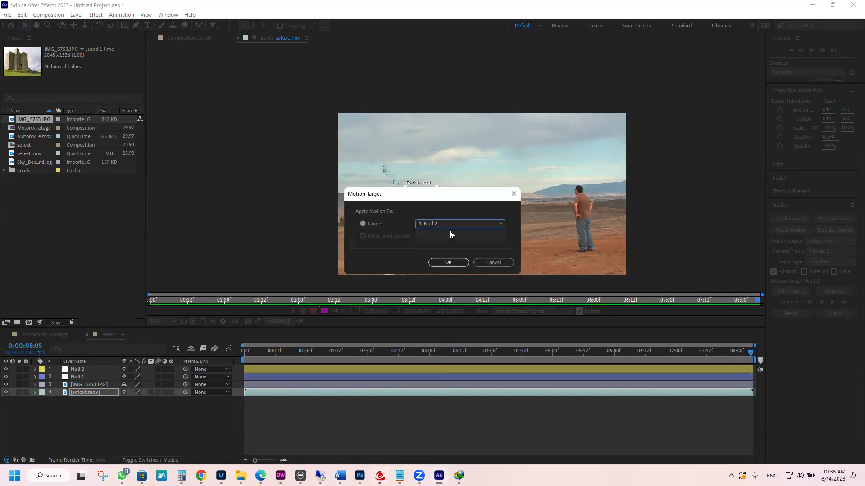
{"action": "left_click", "coordinate": [455, 266]}
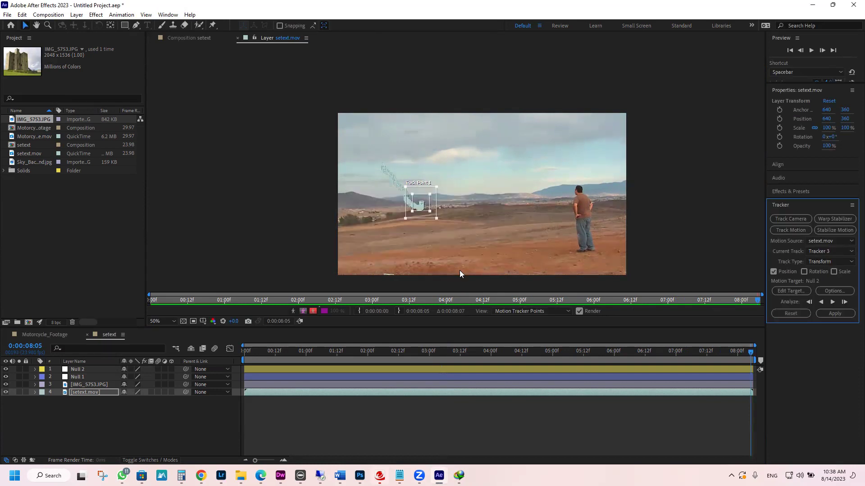
{"action": "left_click", "coordinate": [835, 314]}
{"action": "left_click", "coordinate": [420, 246]}
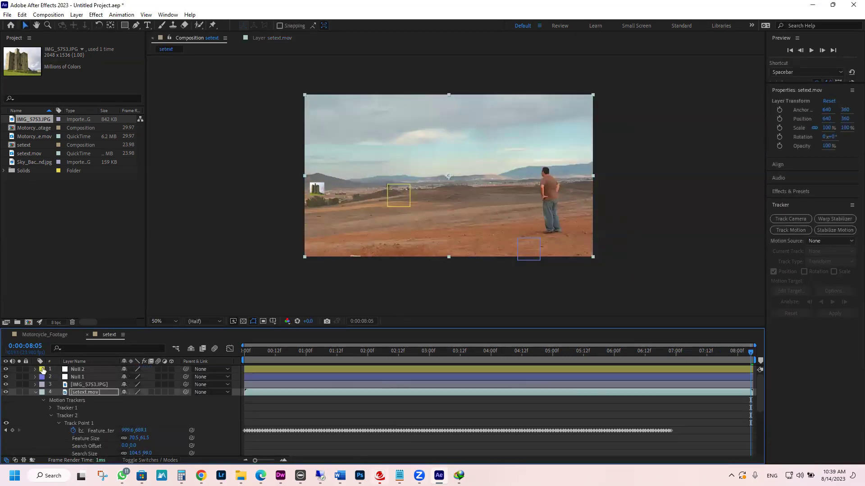
Select all of Null 2's Position keyframes and shift the whole path up and left, to about 314.7, 346.8 at 0:00:08:05
{"action": "left_click", "coordinate": [36, 370]}
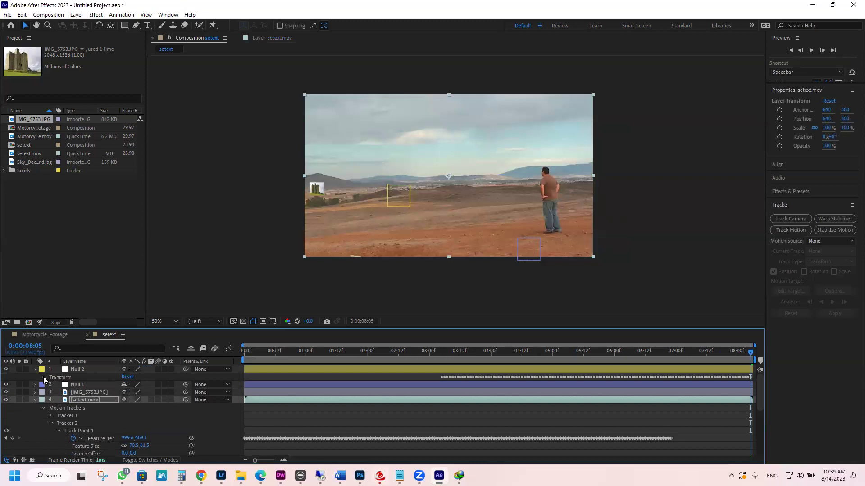
{"action": "left_click", "coordinate": [43, 379]}
{"action": "left_click", "coordinate": [82, 393]}
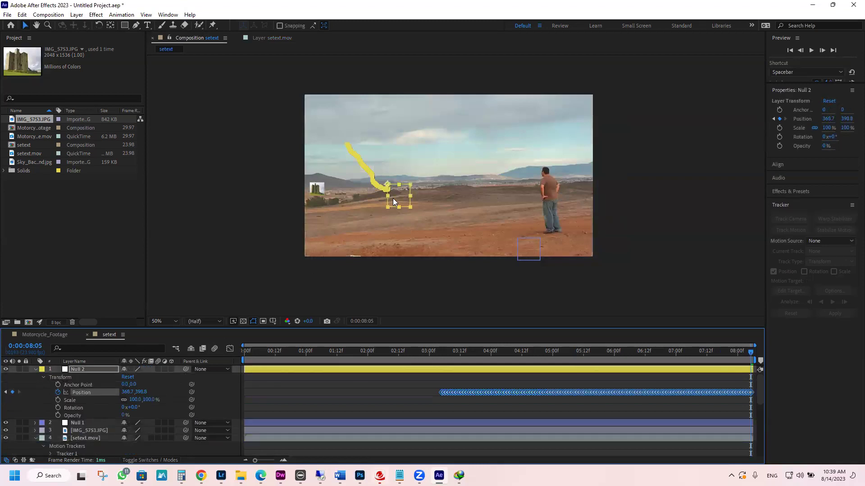
{"action": "mouse_move", "coordinate": [402, 196]}
{"action": "left_mouse_down"}
{"action": "mouse_move", "coordinate": [366, 184]}
{"action": "mouse_move", "coordinate": [398, 190]}
{"action": "left_mouse_up"}
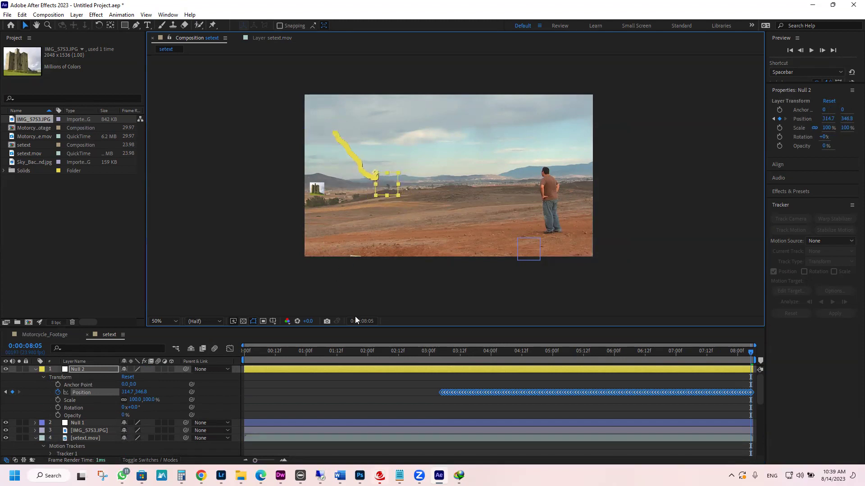
Examine how Null 1 and Null 2 follow their tracked features across the clip, and compare where Null 2's Position keyframes begin
{"action": "left_click_drag", "start_coordinate": [420, 352], "coordinate": [145, 358]}
{"action": "left_click", "coordinate": [214, 191]}
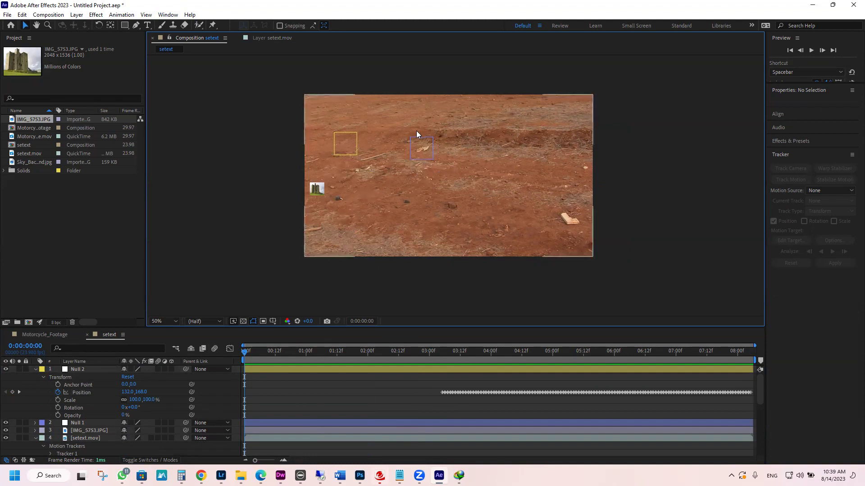
{"action": "left_click_drag", "start_coordinate": [265, 350], "coordinate": [441, 369]}
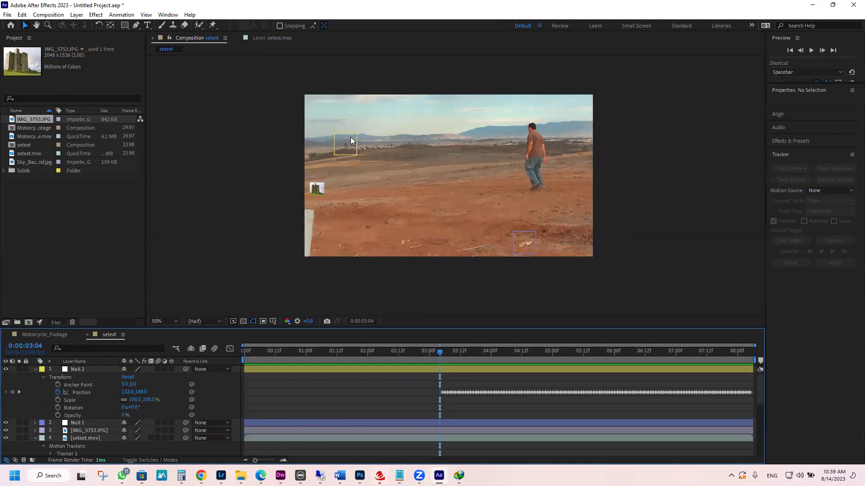
{"action": "left_click_drag", "start_coordinate": [440, 351], "coordinate": [197, 360]}
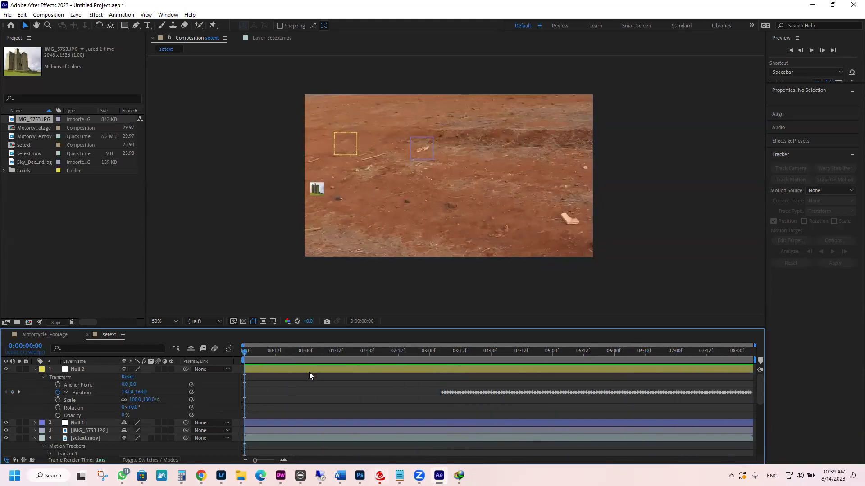
{"action": "left_click", "coordinate": [35, 370]}
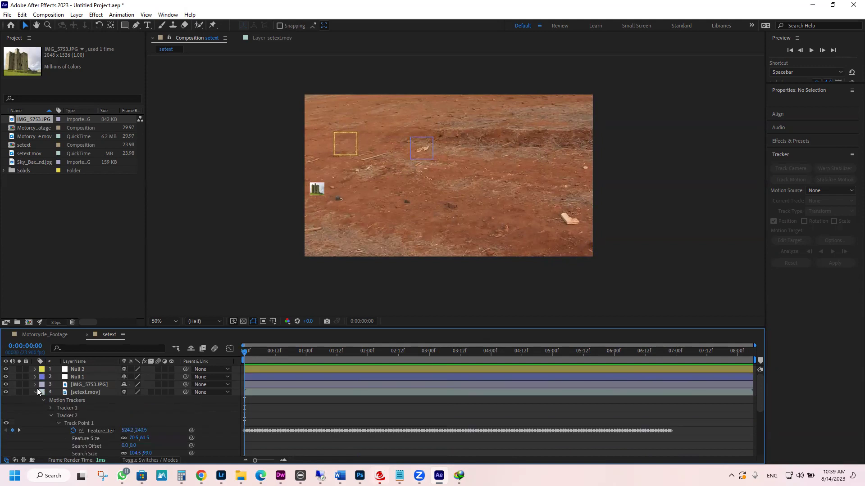
{"action": "left_click", "coordinate": [35, 393]}
{"action": "left_click_drag", "start_coordinate": [300, 351], "coordinate": [163, 351]}
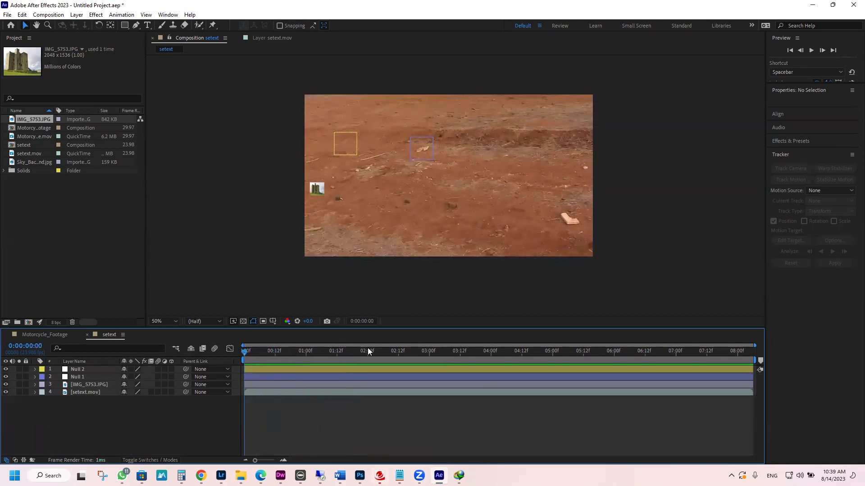
{"action": "left_click_drag", "start_coordinate": [294, 354], "coordinate": [203, 342]}
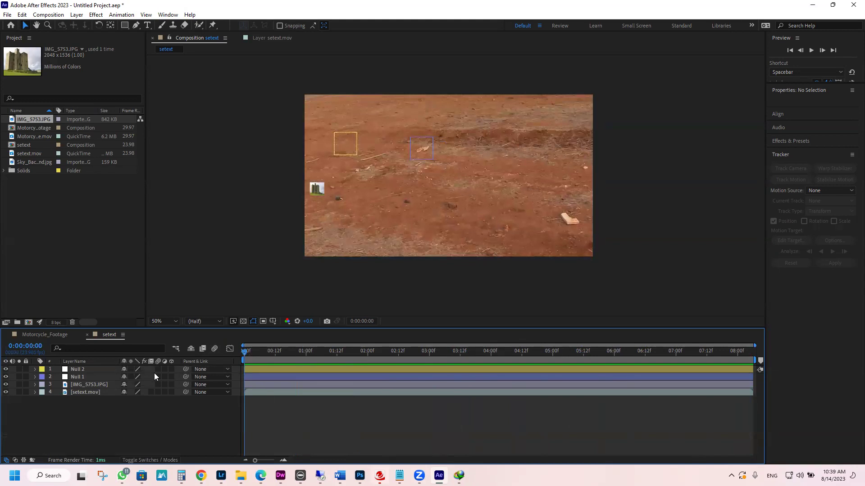
{"action": "left_click", "coordinate": [35, 369]}
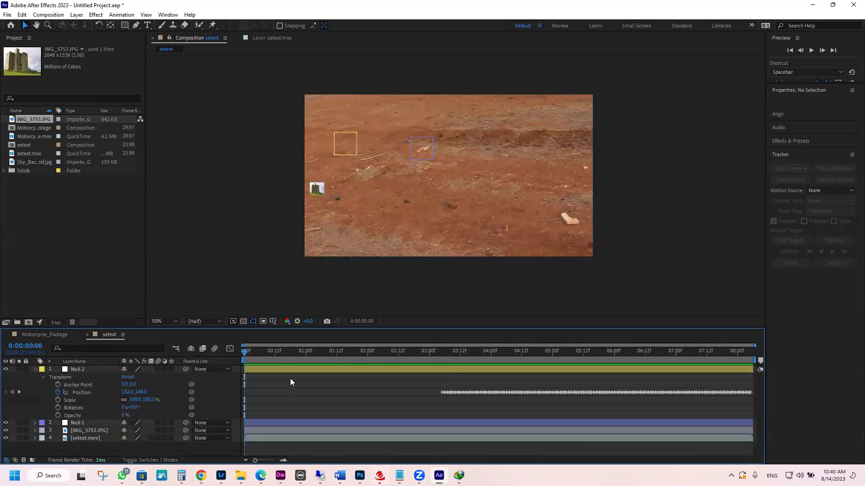
{"action": "left_click_drag", "start_coordinate": [303, 353], "coordinate": [209, 355]}
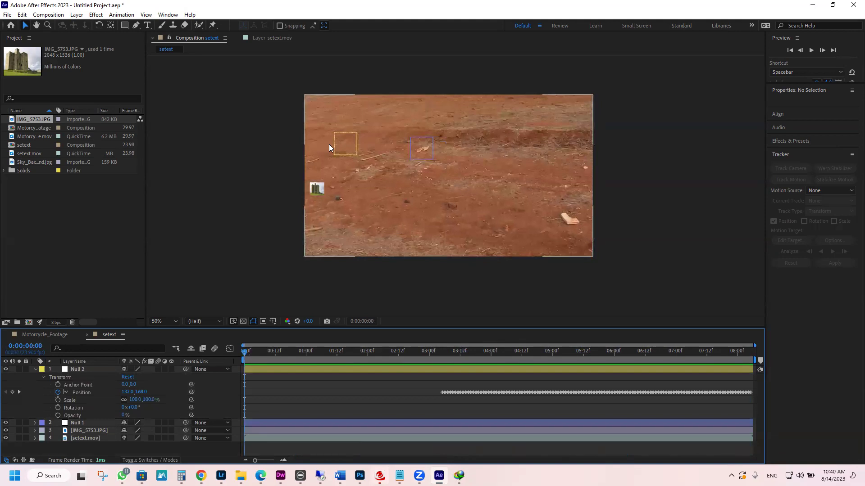
{"action": "left_click_drag", "start_coordinate": [380, 349], "coordinate": [742, 369]}
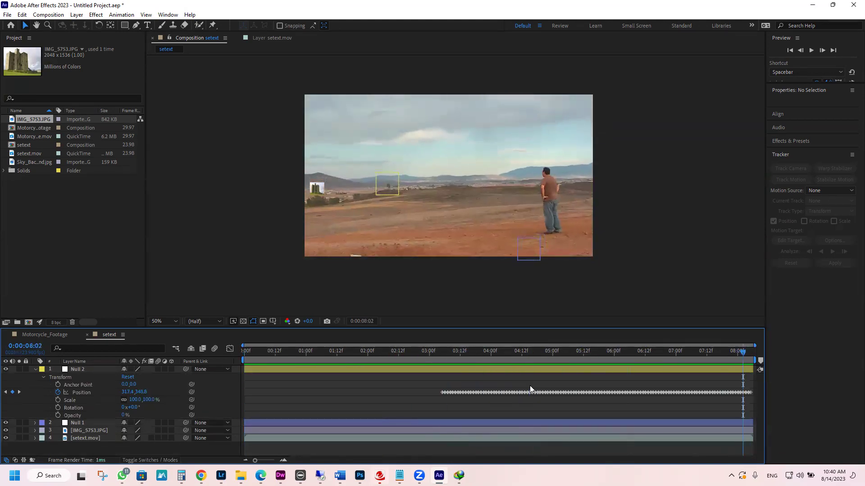
{"action": "left_click_drag", "start_coordinate": [466, 349], "coordinate": [235, 359]}
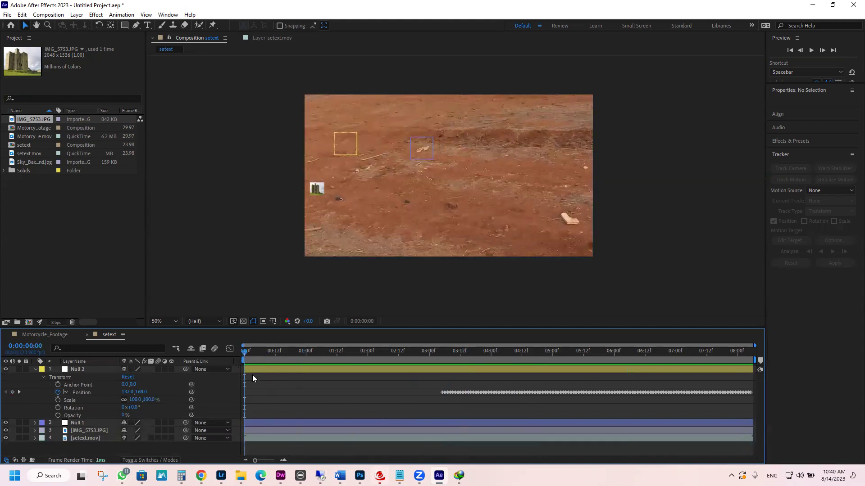
{"action": "left_click", "coordinate": [35, 370]}
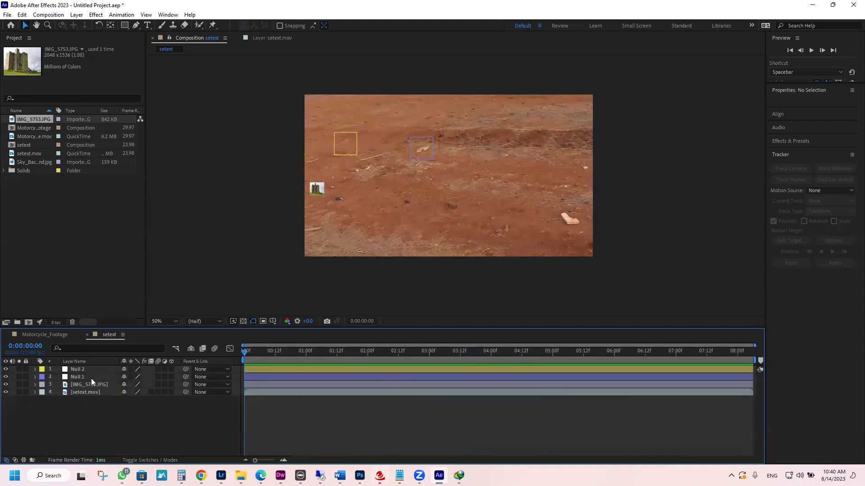
Try parenting Null 2 to Null 1, scrub the timeline, and reset its parent to None
{"action": "left_click", "coordinate": [91, 378]}
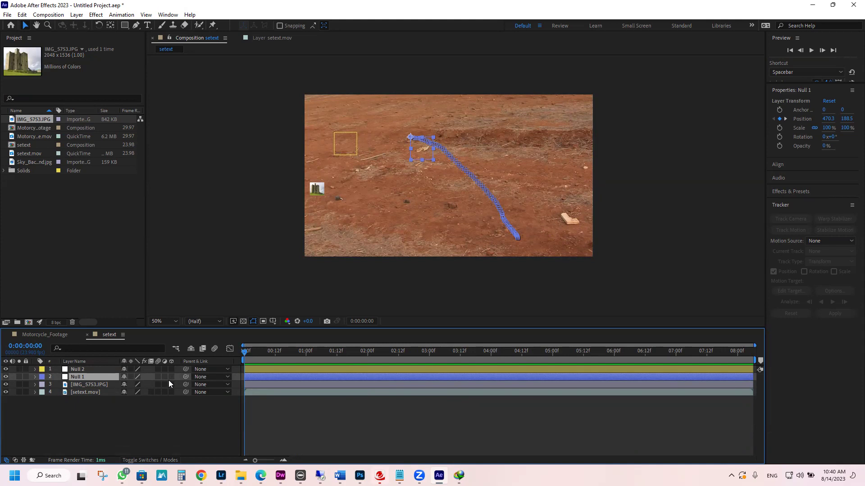
{"action": "left_click", "coordinate": [91, 369]}
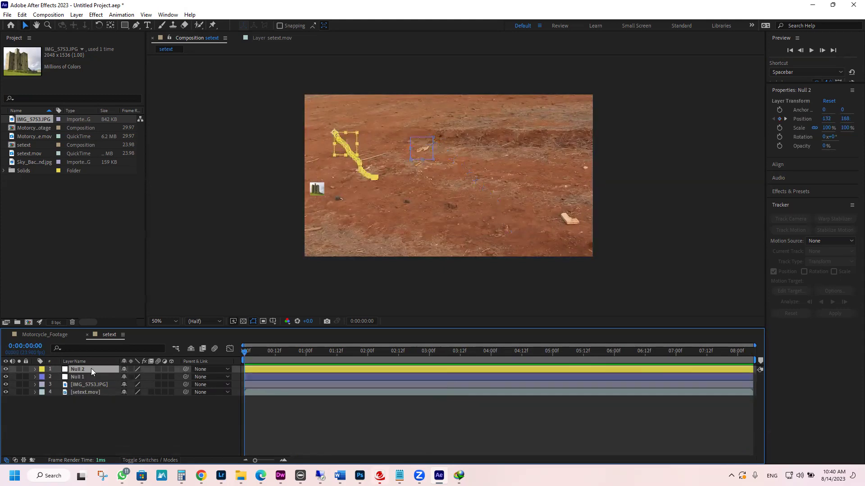
{"action": "left_click_drag", "start_coordinate": [183, 369], "coordinate": [98, 381]}
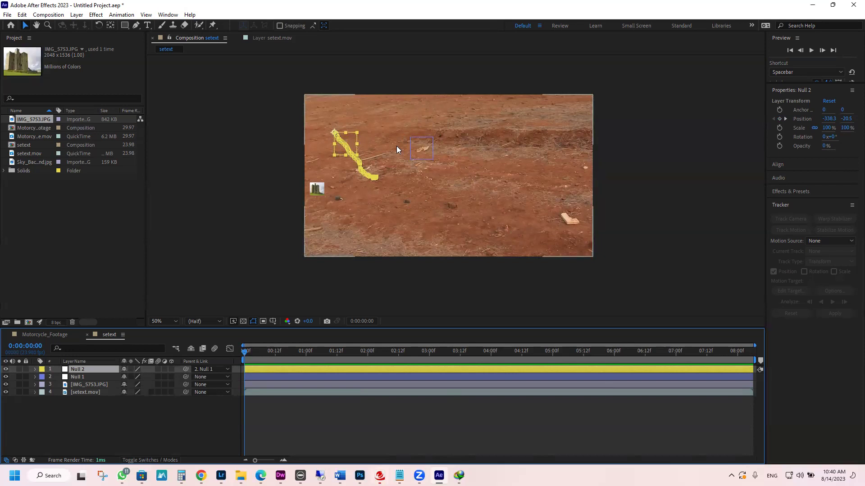
{"action": "left_click_drag", "start_coordinate": [249, 353], "coordinate": [162, 352]}
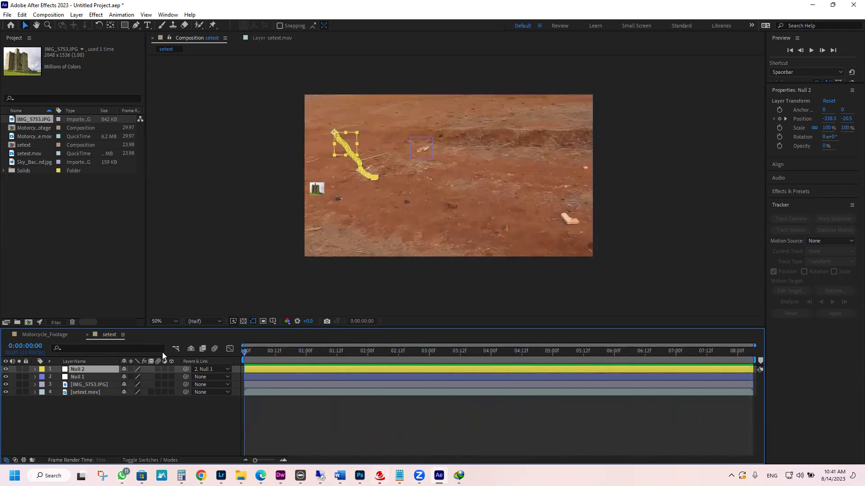
{"action": "left_click", "coordinate": [208, 369]}
{"action": "left_click", "coordinate": [209, 380]}
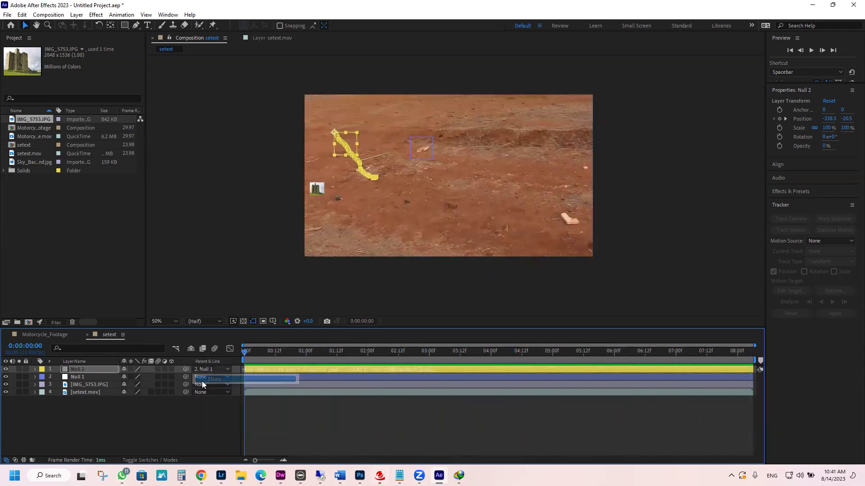
Parent Null 1 to Null 2 at the first frame and check its combined motion and Position keyframes up to 0:00:06:16
{"action": "left_click", "coordinate": [90, 378]}
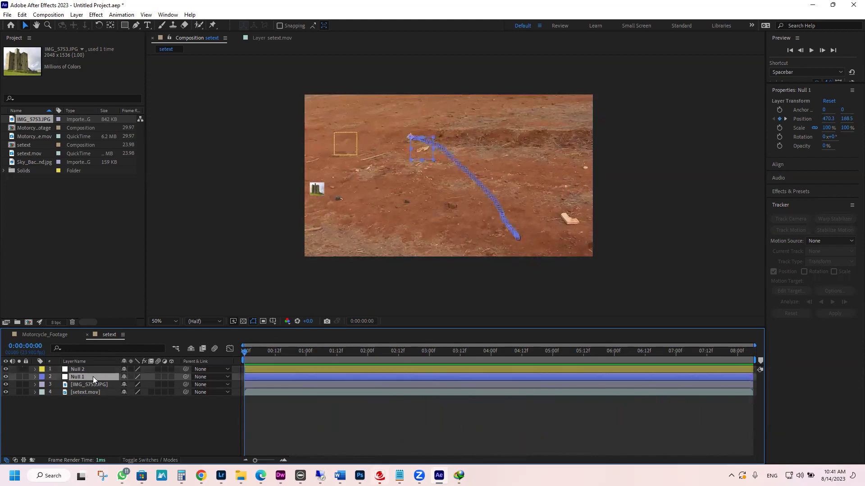
{"action": "left_click_drag", "start_coordinate": [186, 377], "coordinate": [85, 369]}
{"action": "left_click_drag", "start_coordinate": [255, 352], "coordinate": [442, 365]}
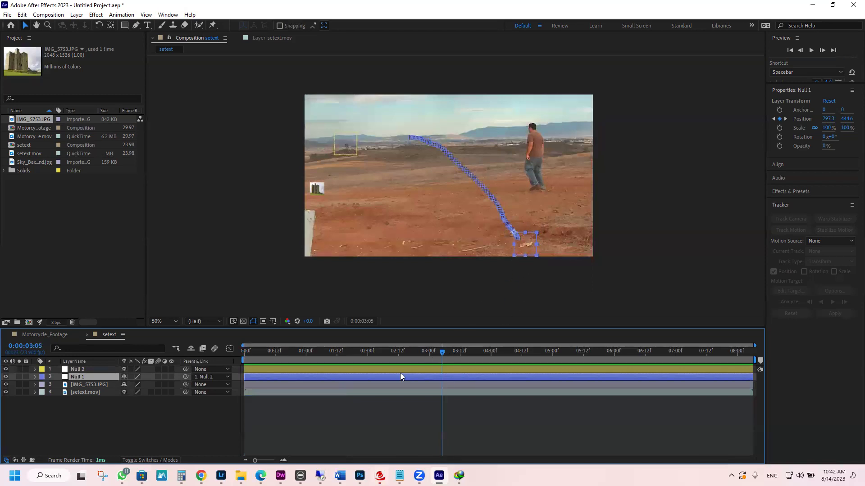
{"action": "left_click", "coordinate": [35, 377]}
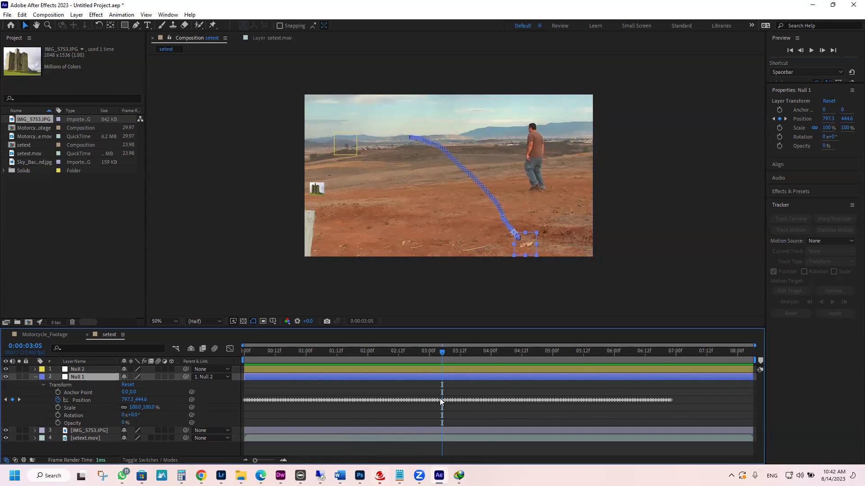
{"action": "left_click_drag", "start_coordinate": [439, 352], "coordinate": [655, 355]}
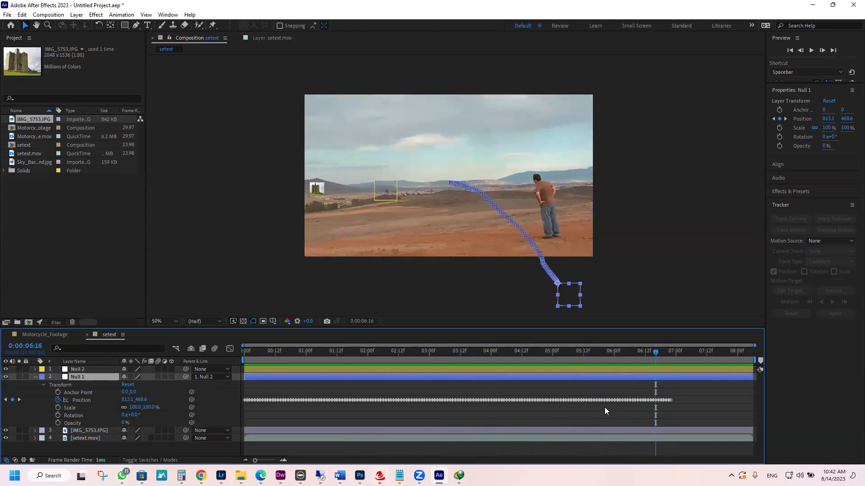
Delete Null 1's Position keyframes after about 0:00:04:07, return to the first frame, and collapse its properties
{"action": "left_click_drag", "start_coordinate": [679, 395], "coordinate": [509, 405]}
{"action": "key", "text": "Delete"}
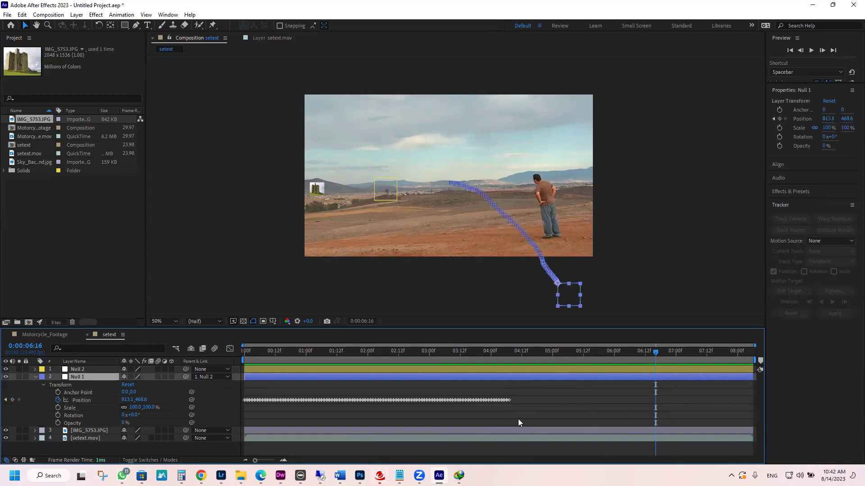
{"action": "left_click_drag", "start_coordinate": [534, 361], "coordinate": [200, 377]}
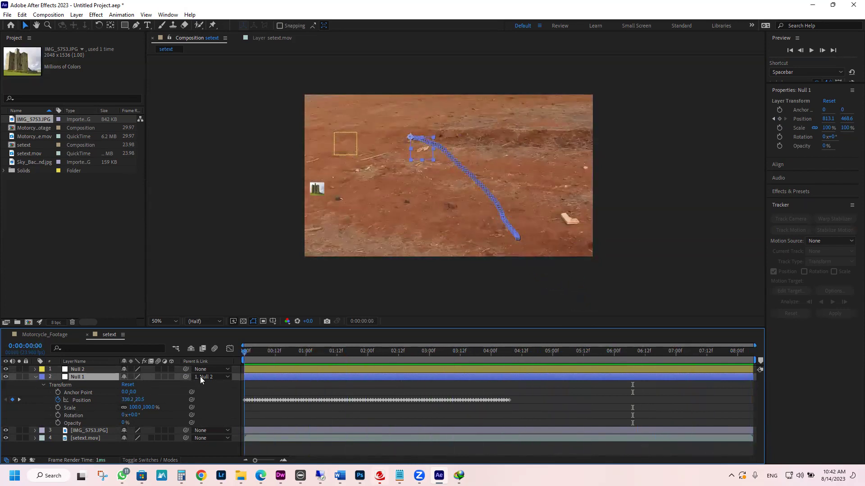
{"action": "left_click", "coordinate": [35, 377]}
Select Null 2 and examine its motion path from the first frame through to 0:00:08:05
{"action": "left_click", "coordinate": [84, 370]}
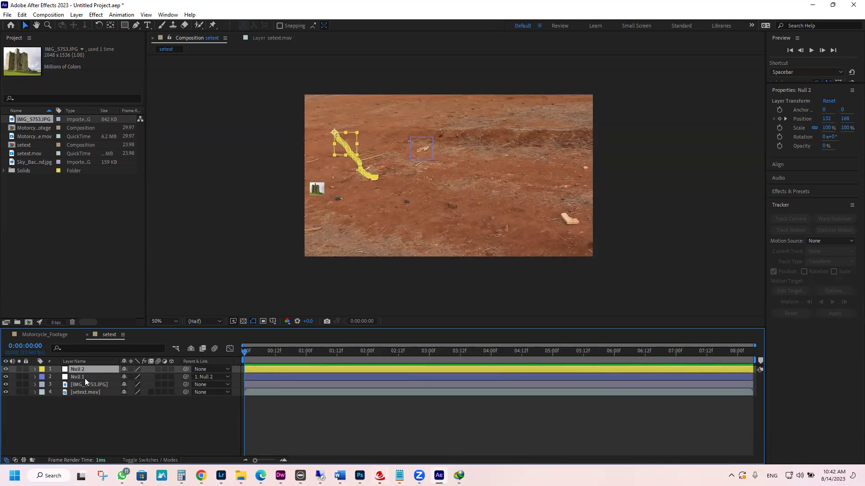
{"action": "left_click", "coordinate": [305, 352]}
{"action": "left_click_drag", "start_coordinate": [288, 350], "coordinate": [532, 358]}
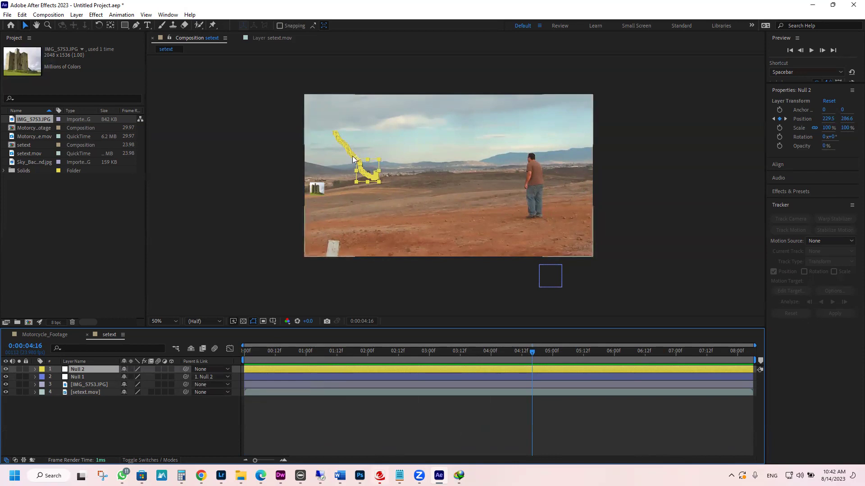
{"action": "left_click_drag", "start_coordinate": [533, 353], "coordinate": [751, 352]}
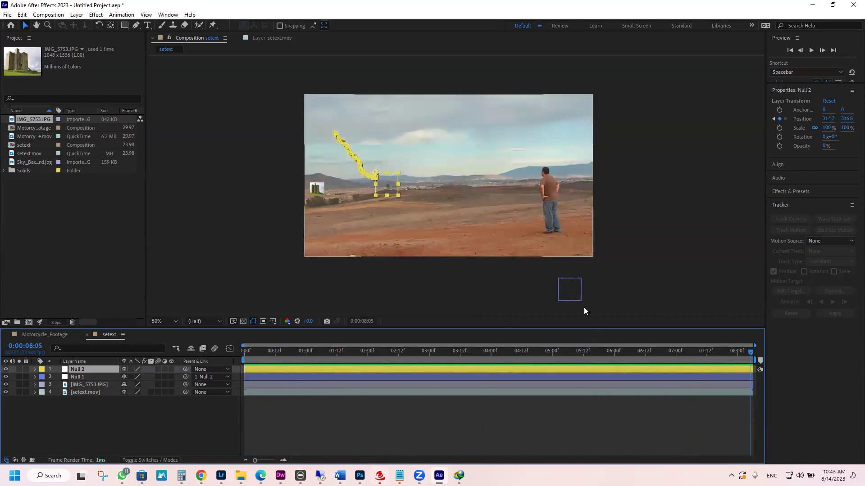
Select the castle image and inspect its placement against the distant hills at 0:00:08:05 at several magnifications
{"action": "left_click", "coordinate": [318, 192]}
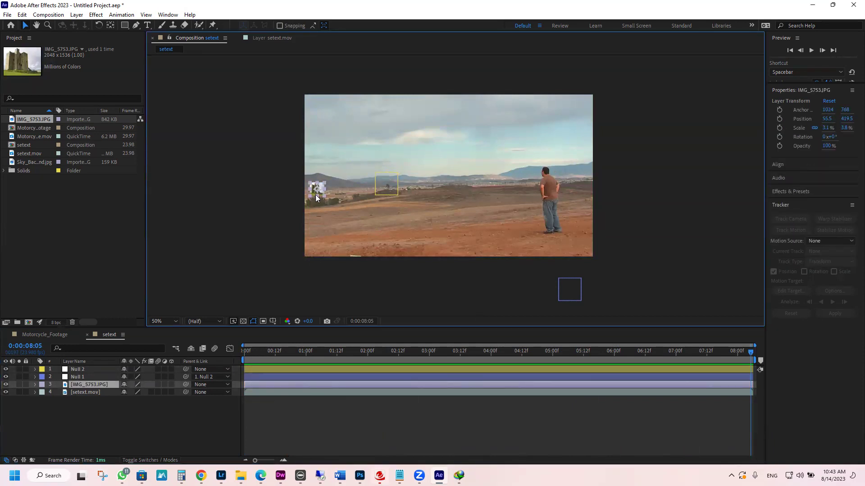
{"action": "key", "text": "period"}
{"action": "key", "text": "period"}
{"action": "key", "text": "period"}
{"action": "key", "text": "h"}
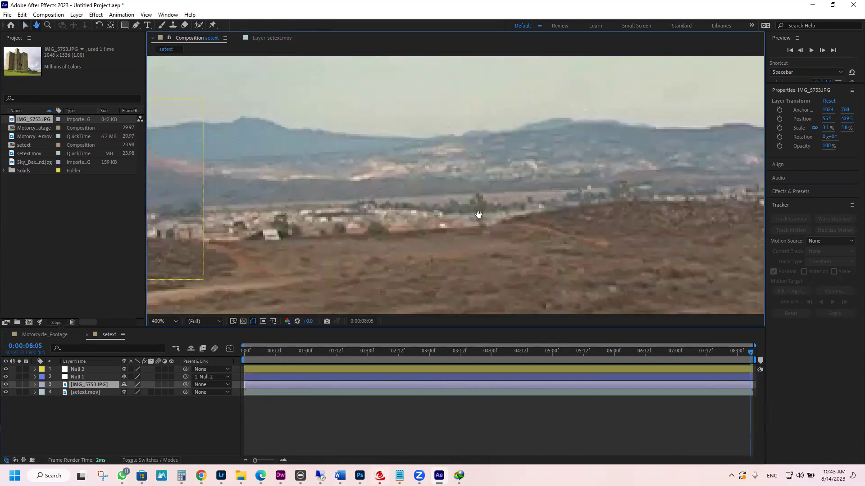
{"action": "left_click_drag", "start_coordinate": [478, 214], "coordinate": [761, 233]}
{"action": "left_click_drag", "start_coordinate": [370, 234], "coordinate": [494, 183]}
{"action": "key", "text": "comma"}
{"action": "key", "text": "comma"}
{"action": "key", "text": "v"}
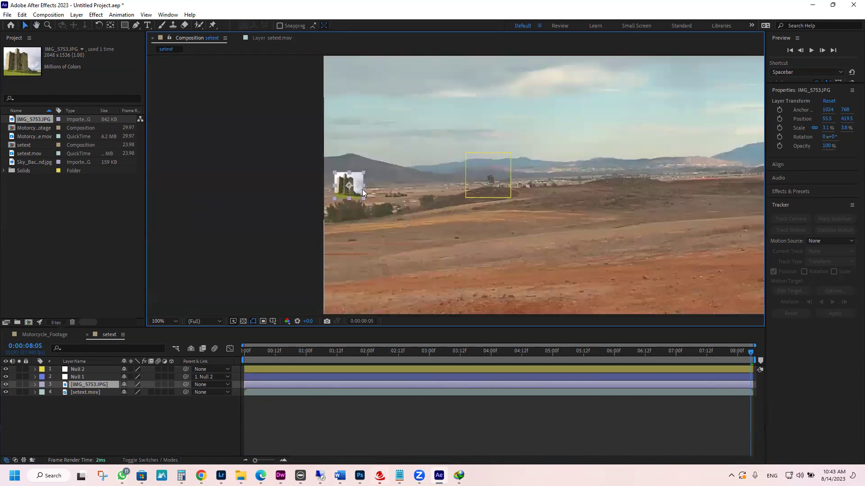
{"action": "key", "text": "period"}
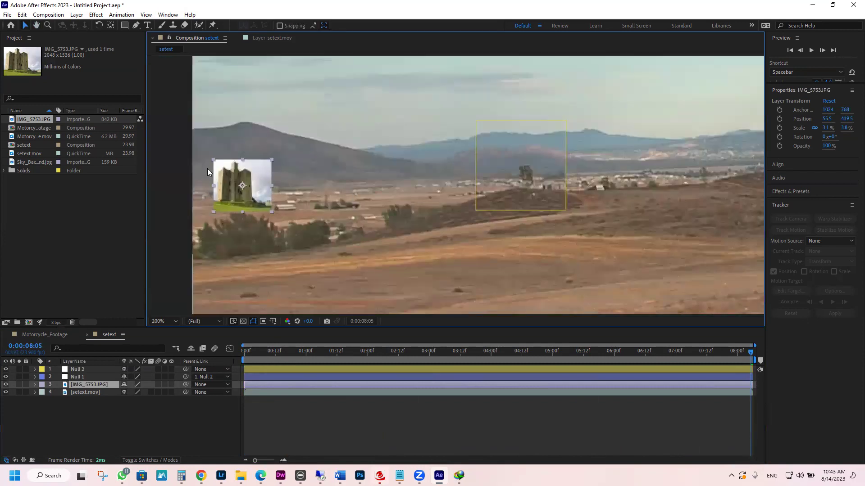
{"action": "key", "text": "comma"}
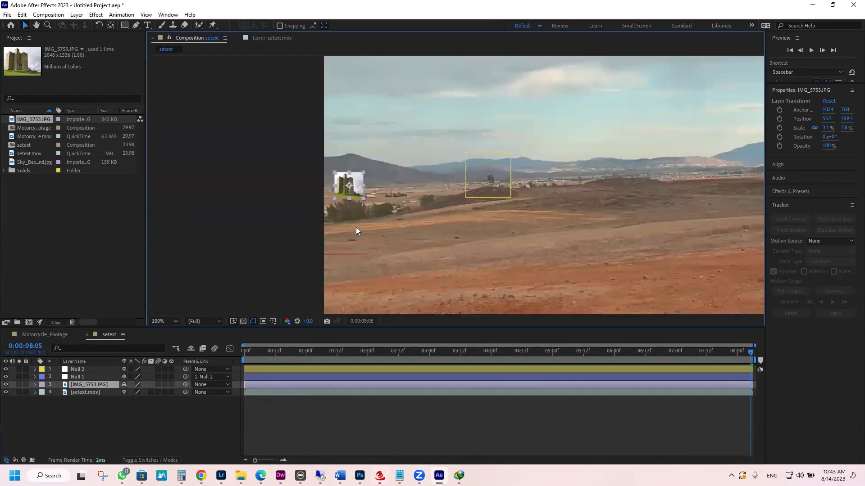
{"action": "key", "text": "comma"}
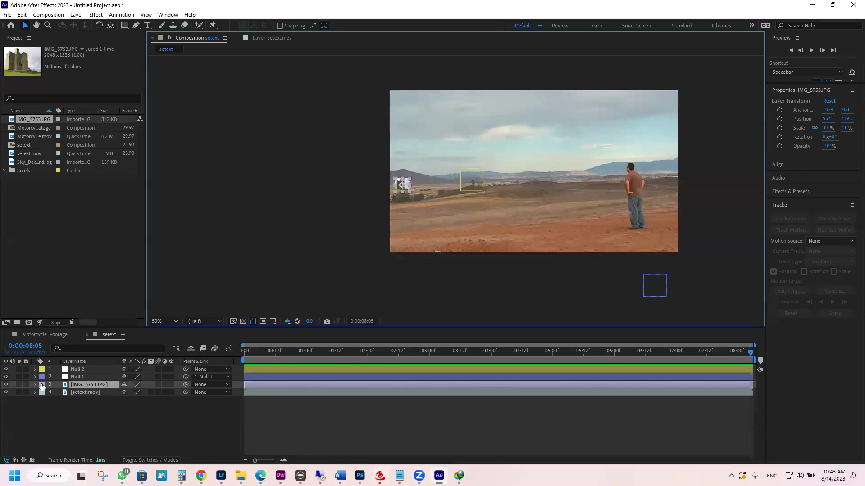
Parent the castle image to Null 2 at 0:00:08:05 and locate its layer at the first frame
{"action": "left_click_drag", "start_coordinate": [185, 384], "coordinate": [91, 370]}
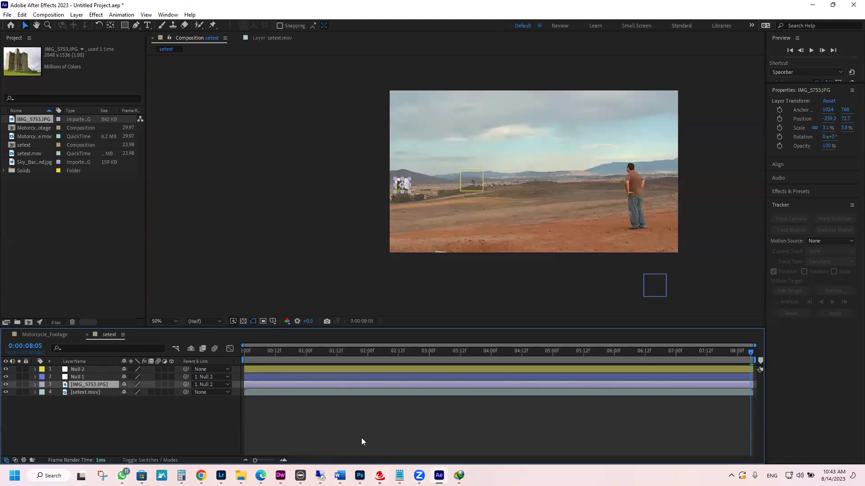
{"action": "left_click_drag", "start_coordinate": [278, 351], "coordinate": [201, 347]}
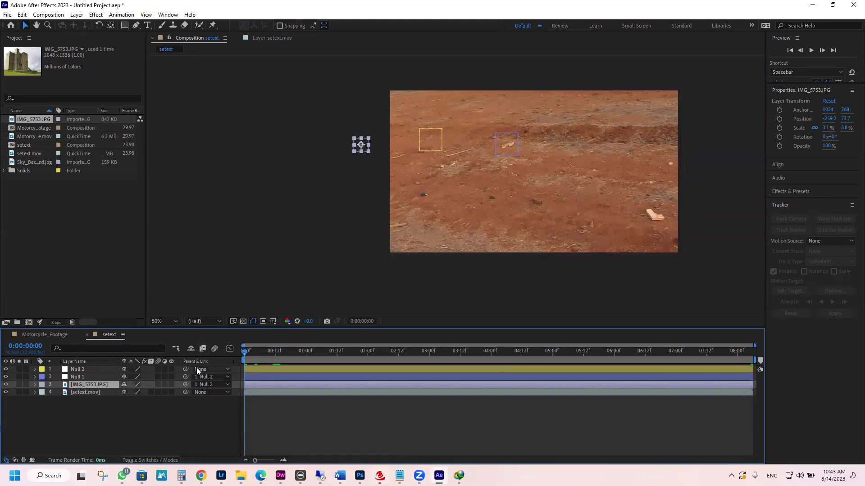
{"action": "left_click", "coordinate": [319, 192]}
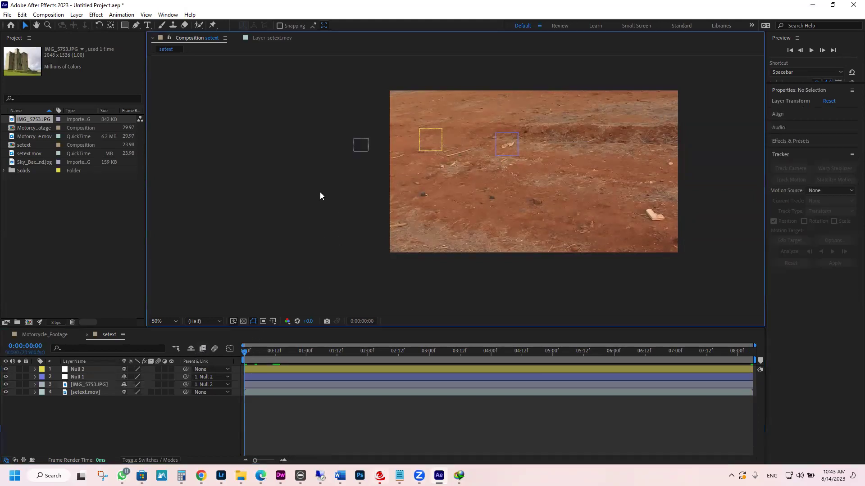
{"action": "left_click", "coordinate": [356, 146]}
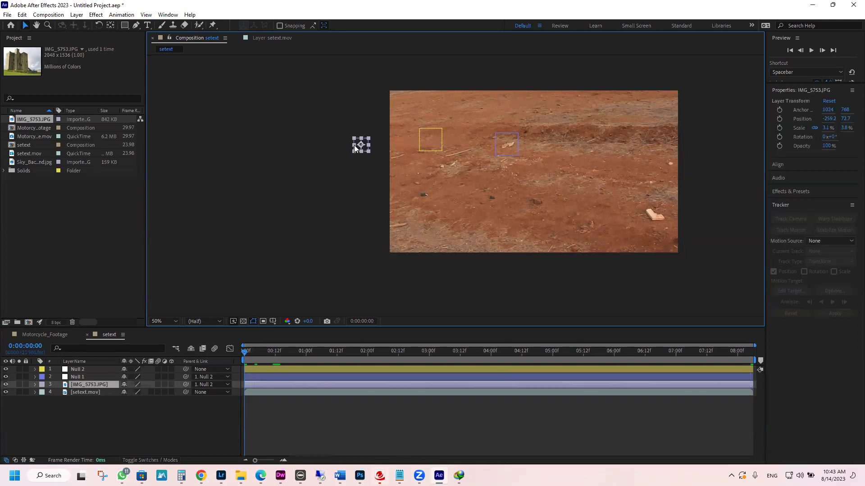
Scrub through the clip to check how the castle image follows the camera move up to 0:00:08:05
{"action": "left_click_drag", "start_coordinate": [253, 353], "coordinate": [500, 354]}
{"action": "left_click", "coordinate": [354, 280]}
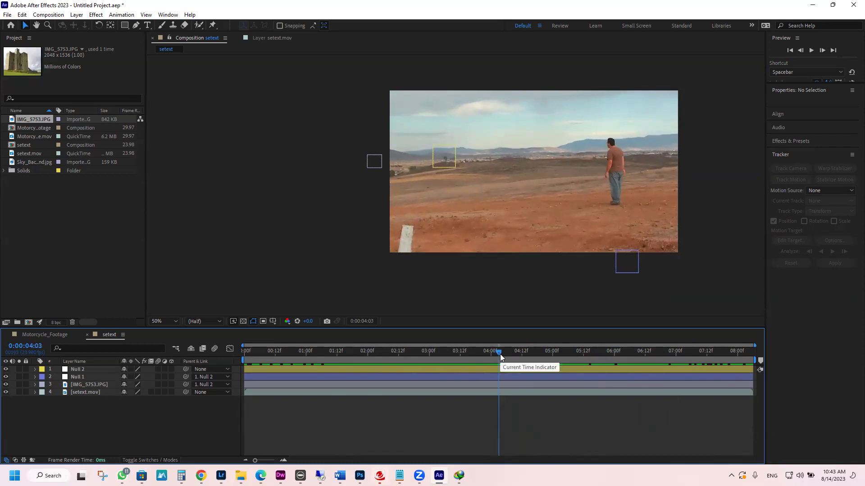
{"action": "left_click_drag", "start_coordinate": [500, 354], "coordinate": [633, 360]}
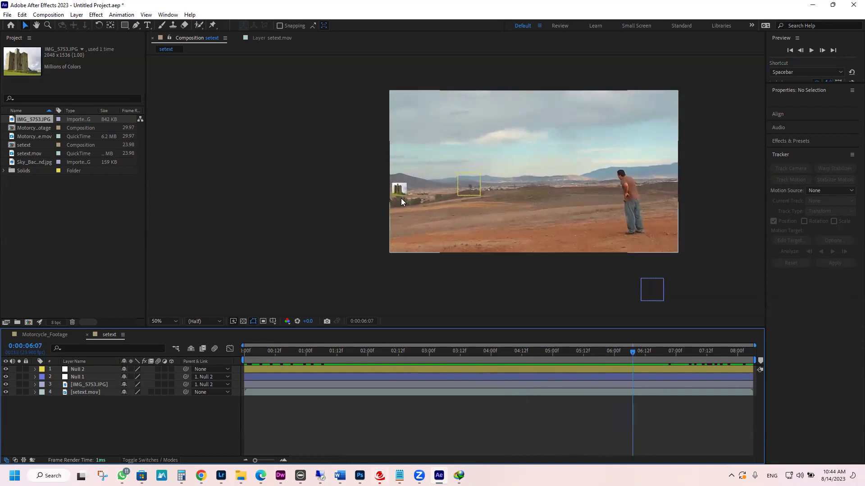
{"action": "left_click", "coordinate": [631, 354]}
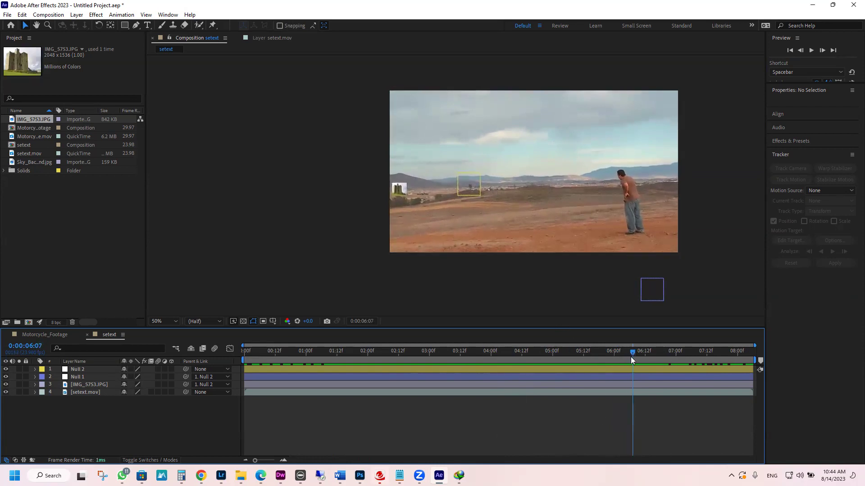
{"action": "left_click_drag", "start_coordinate": [630, 356], "coordinate": [521, 352]}
{"action": "left_click_drag", "start_coordinate": [559, 355], "coordinate": [766, 354]}
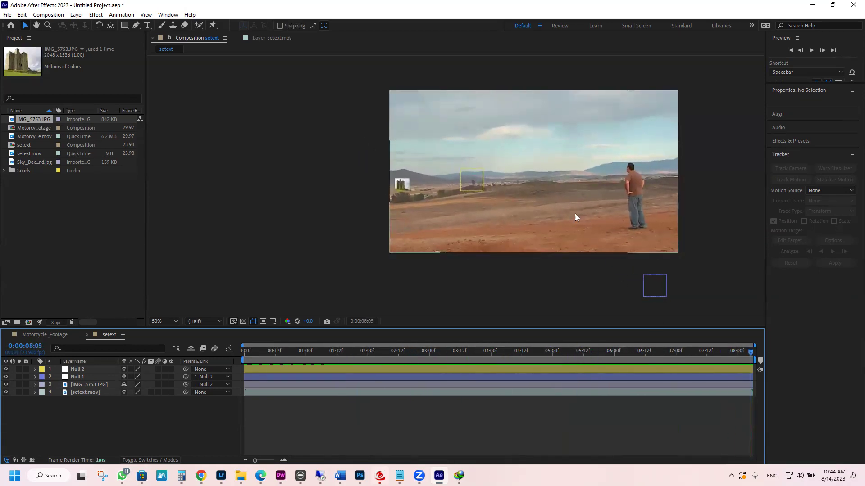
{"action": "left_click_drag", "start_coordinate": [515, 349], "coordinate": [766, 337]}
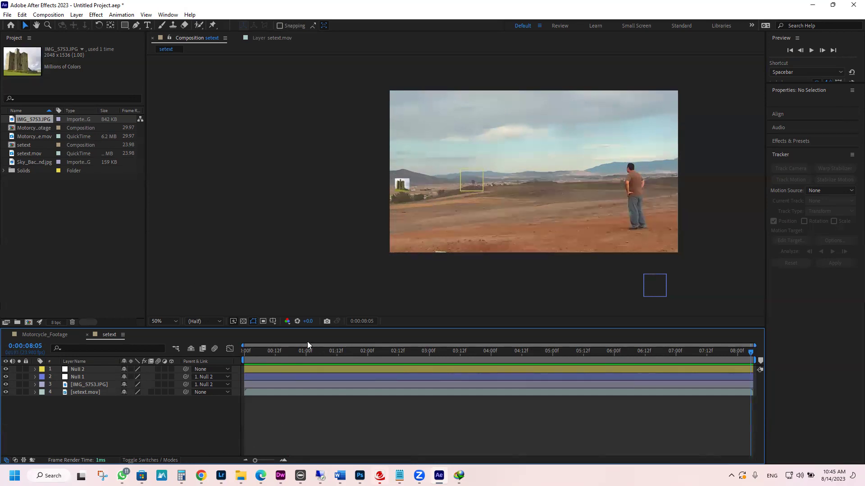
{"action": "left_click_drag", "start_coordinate": [265, 348], "coordinate": [787, 370]}
Examine the motion paths of Null 2 and Null 1, and compare the layer positions at the first and last frames
{"action": "left_click", "coordinate": [94, 370]}
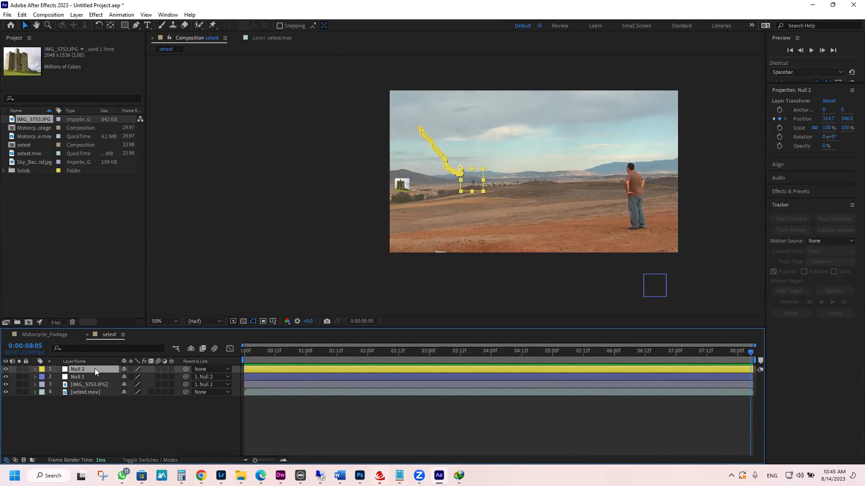
{"action": "left_click", "coordinate": [312, 140]}
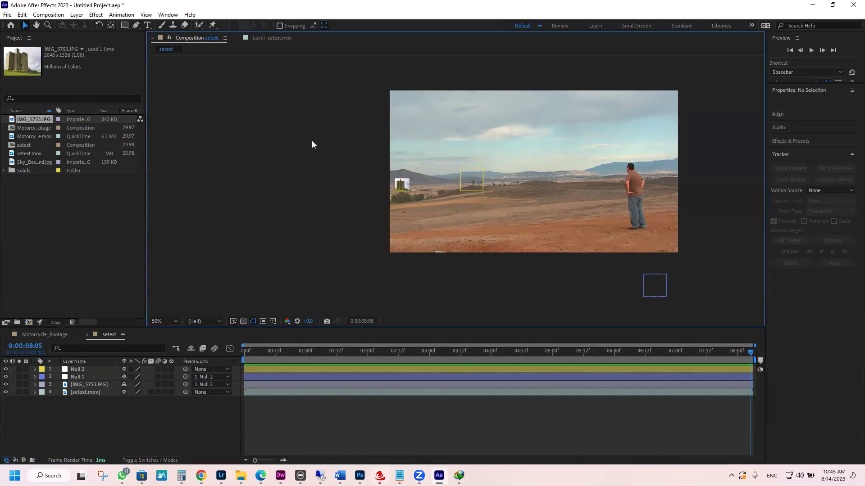
{"action": "left_click", "coordinate": [647, 286]}
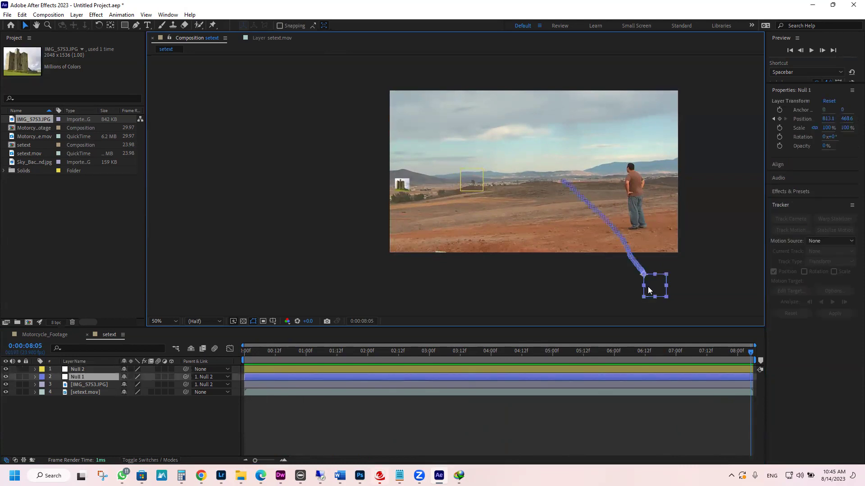
{"action": "left_click", "coordinate": [467, 178]}
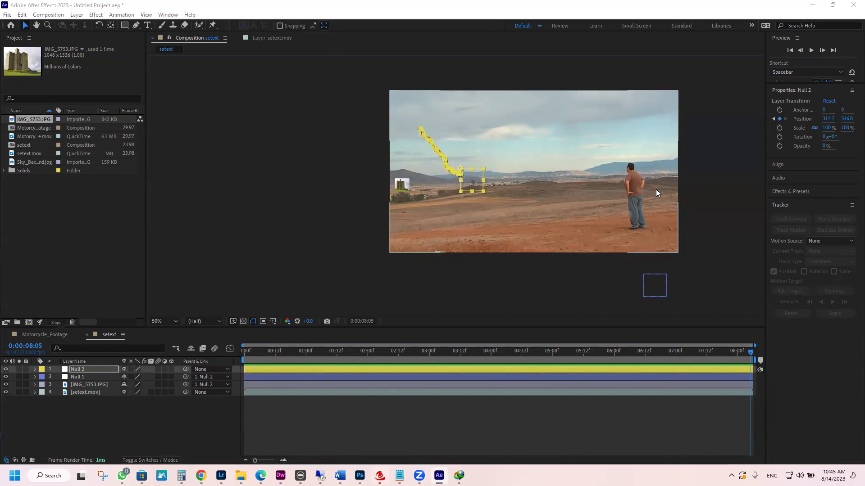
{"action": "left_click", "coordinate": [289, 163]}
{"action": "left_click_drag", "start_coordinate": [252, 354], "coordinate": [192, 346]}
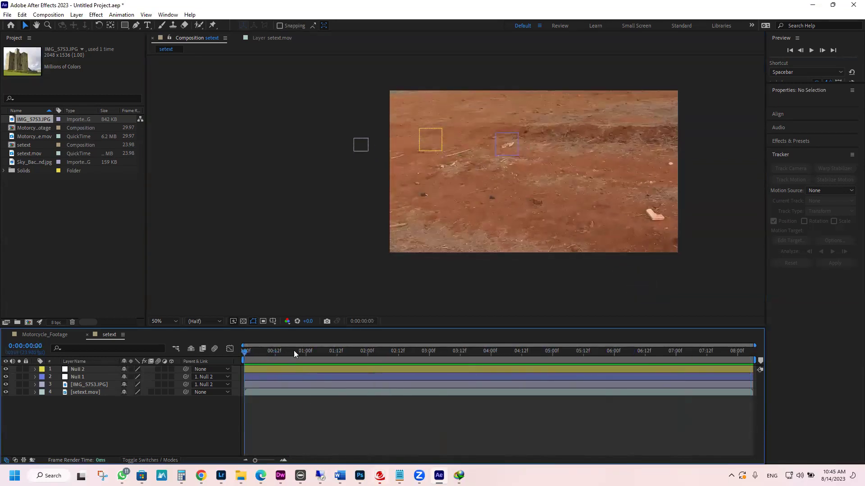
{"action": "key", "text": "End"}
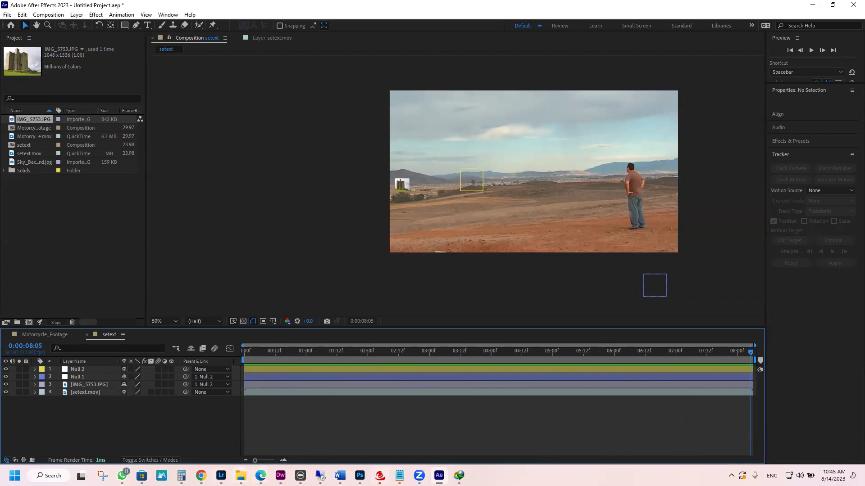
Switch to Chrome, play the Video Copilot Set Extensions video muted from about one minute in, and compare its result with the After Effects composition
{"action": "left_click", "coordinate": [201, 475]}
{"action": "left_click", "coordinate": [364, 267]}
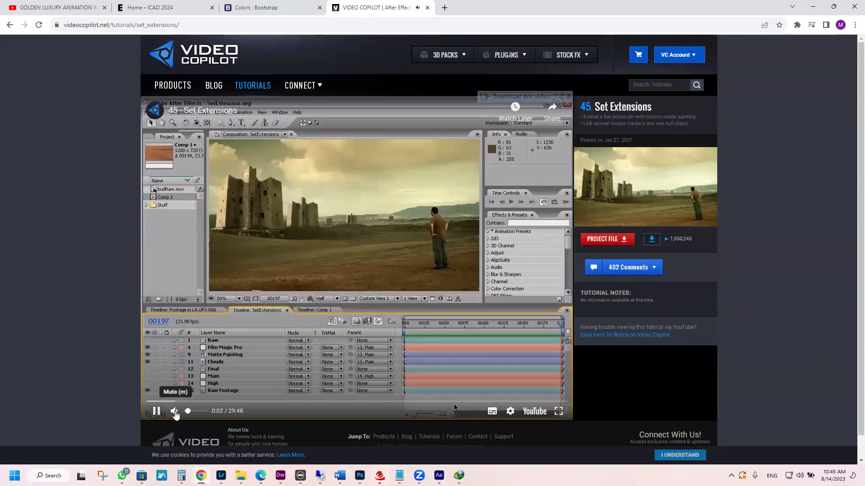
{"action": "left_click", "coordinate": [175, 413]}
{"action": "mouse_move", "coordinate": [150, 401]}
{"action": "left_mouse_down"}
{"action": "mouse_move", "coordinate": [195, 404]}
{"action": "mouse_move", "coordinate": [159, 406]}
{"action": "left_mouse_up"}
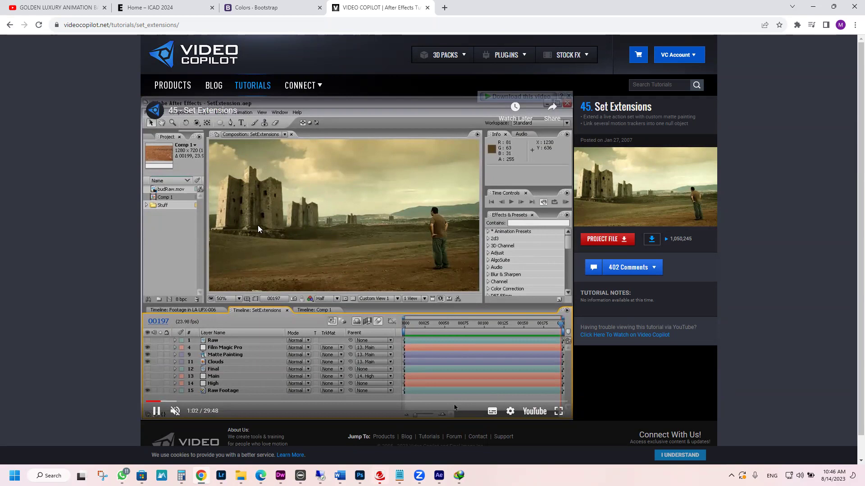
{"action": "left_click", "coordinate": [439, 475]}
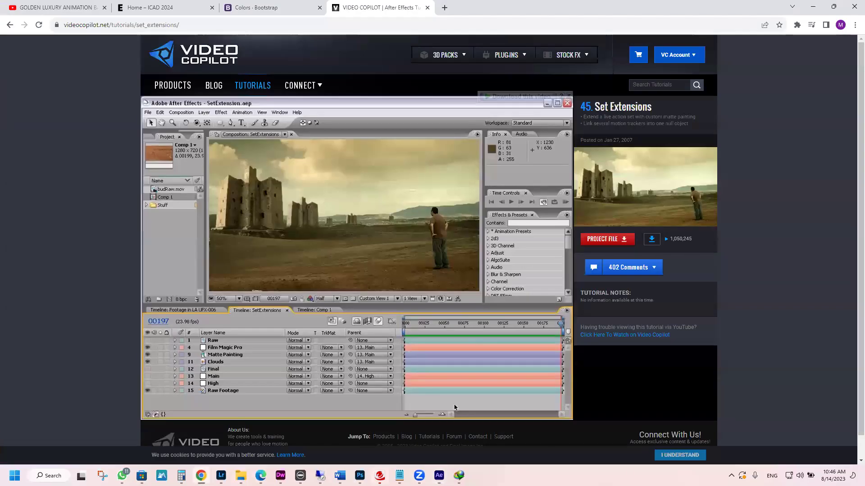
{"action": "left_click", "coordinate": [201, 476]}
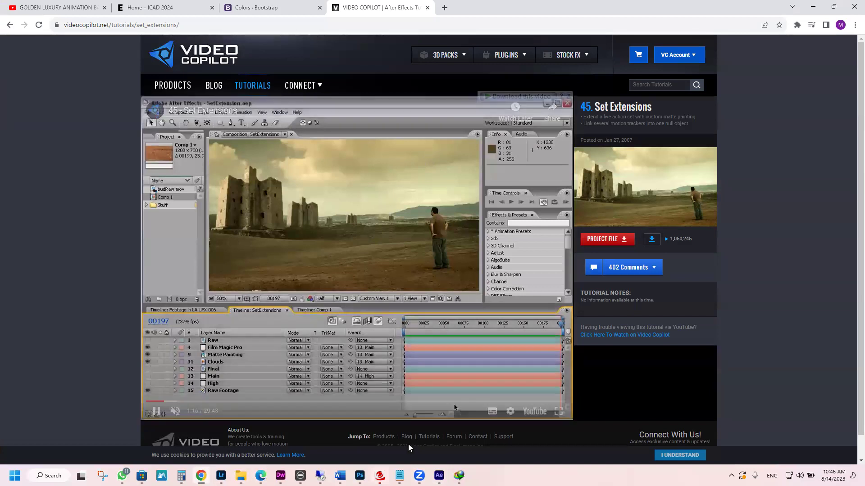
{"action": "key", "text": "alt+Tab"}
{"action": "key", "text": "alt+Tab"}
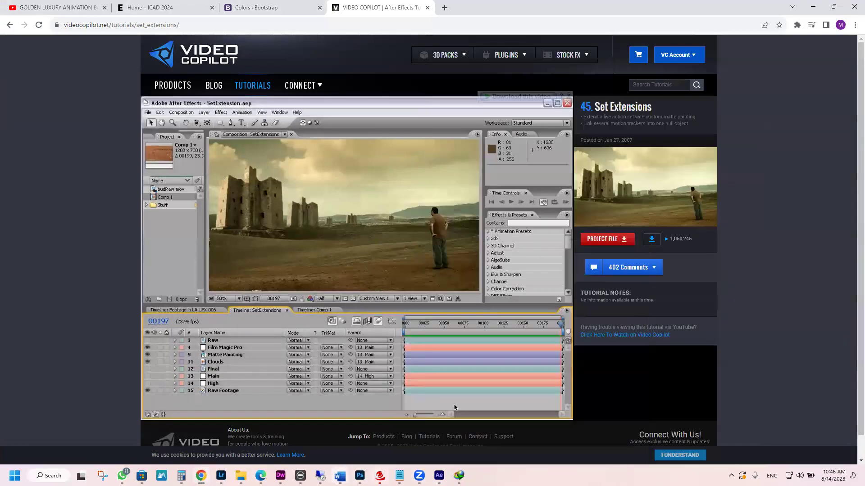
{"action": "key", "text": "alt+Tab"}
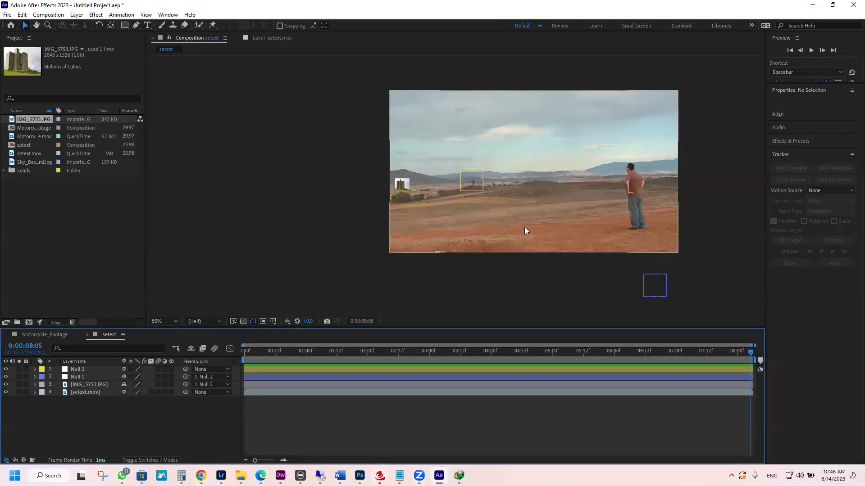
{"action": "left_click", "coordinate": [260, 475]}
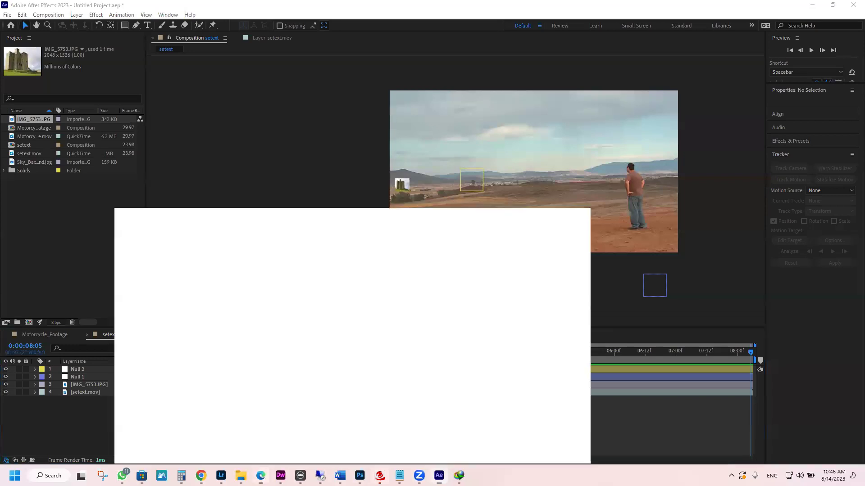
{"action": "left_click", "coordinate": [261, 476]}
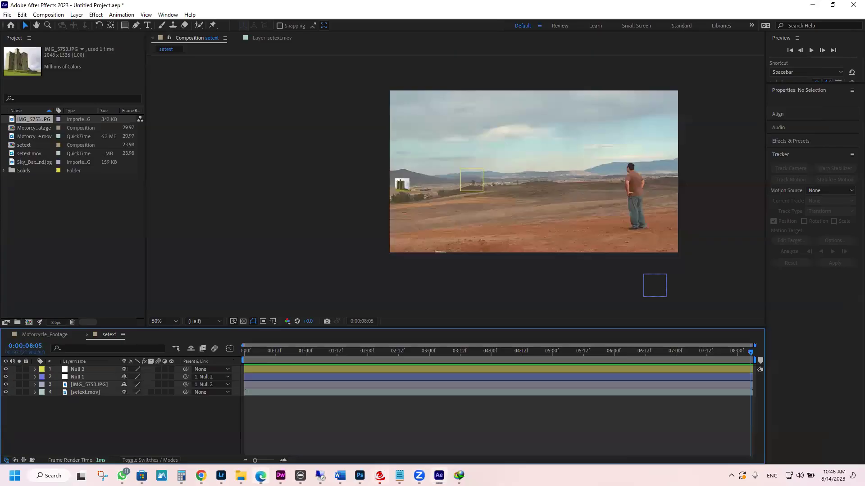
{"action": "left_click", "coordinate": [260, 475]}
{"action": "left_click", "coordinate": [261, 476]}
{"action": "left_click_drag", "start_coordinate": [491, 355], "coordinate": [750, 349]}
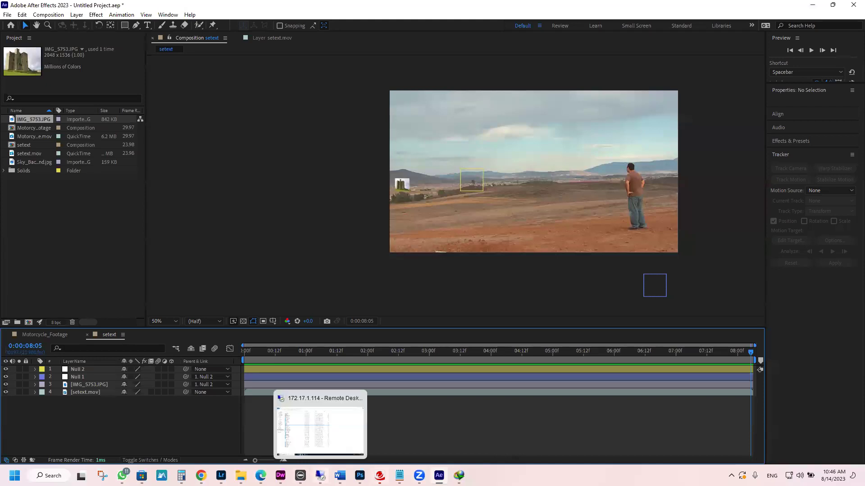
Pause the Set Extensions video in Chrome, and review Null 2's motion path back to the first frame in After Effects
{"action": "left_click", "coordinate": [201, 475]}
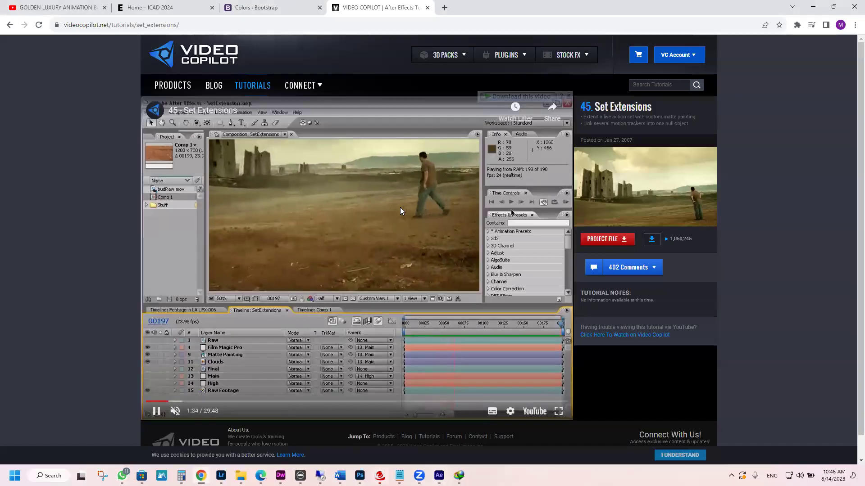
{"action": "left_click", "coordinate": [352, 251]}
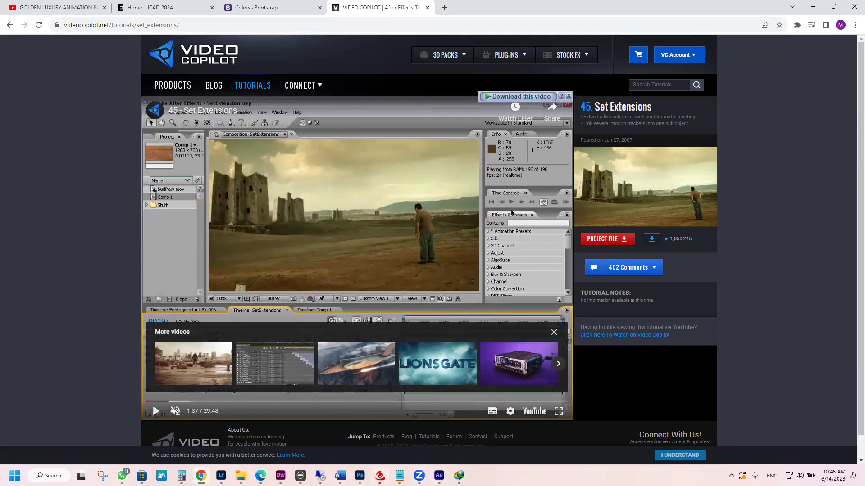
{"action": "left_click", "coordinate": [439, 476]}
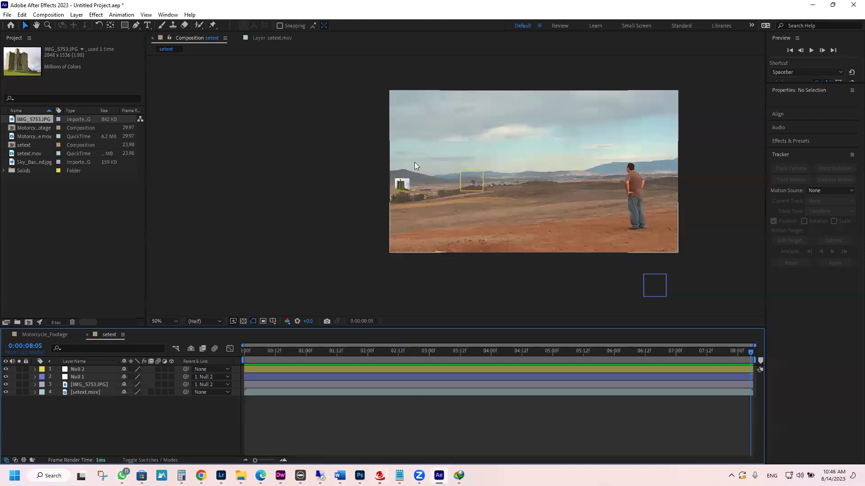
{"action": "left_click", "coordinate": [96, 371]}
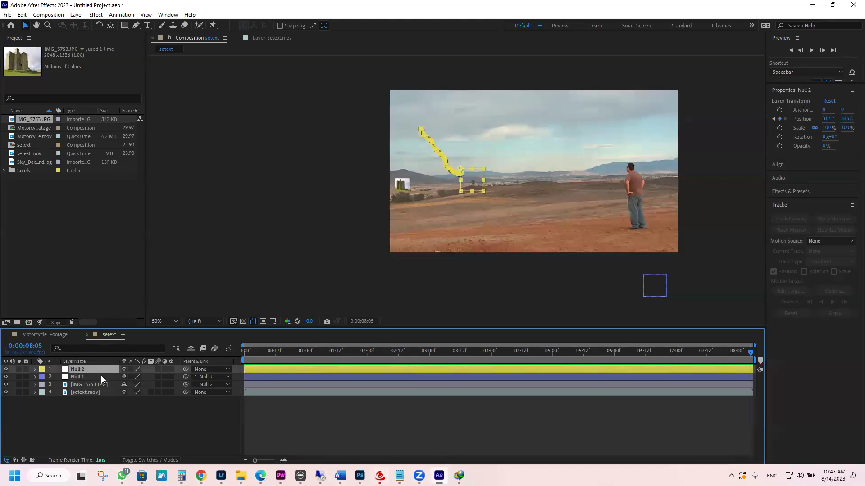
{"action": "left_click_drag", "start_coordinate": [442, 352], "coordinate": [237, 356]}
Switch to Chrome and seek the Set Extensions video to about 7:21 to examine how the second null's track is applied, pausing at 7:24
{"action": "left_click", "coordinate": [261, 475]}
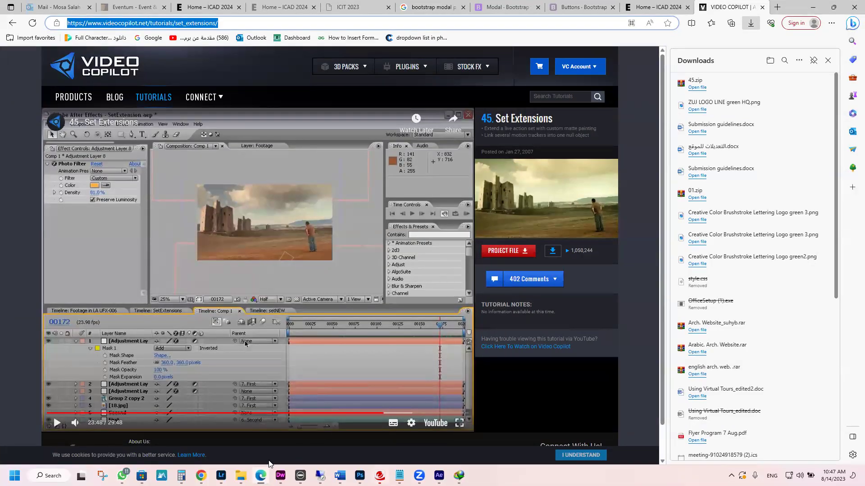
{"action": "left_click", "coordinate": [201, 475]}
{"action": "left_click", "coordinate": [340, 245]}
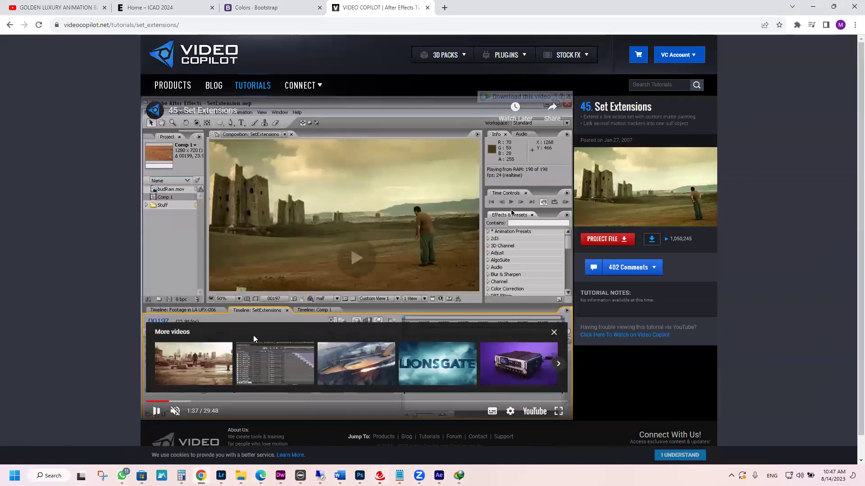
{"action": "left_click", "coordinate": [184, 402]}
{"action": "left_click_drag", "start_coordinate": [184, 401], "coordinate": [240, 401]}
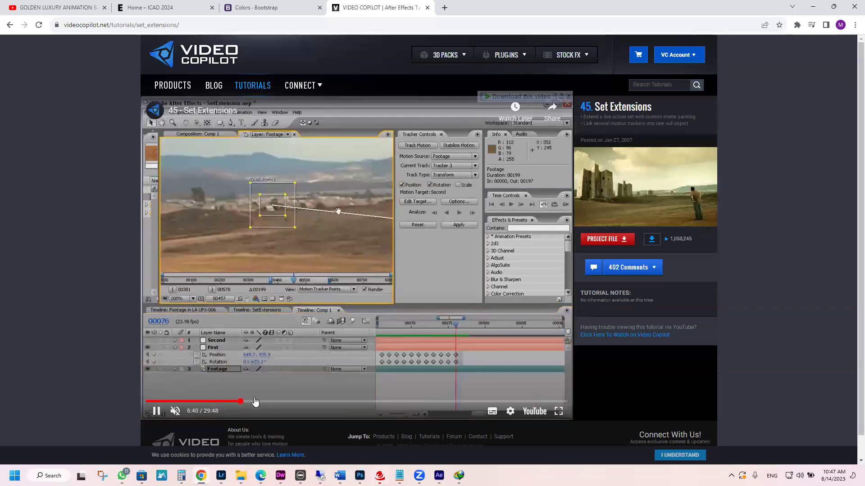
{"action": "left_click", "coordinate": [256, 402]}
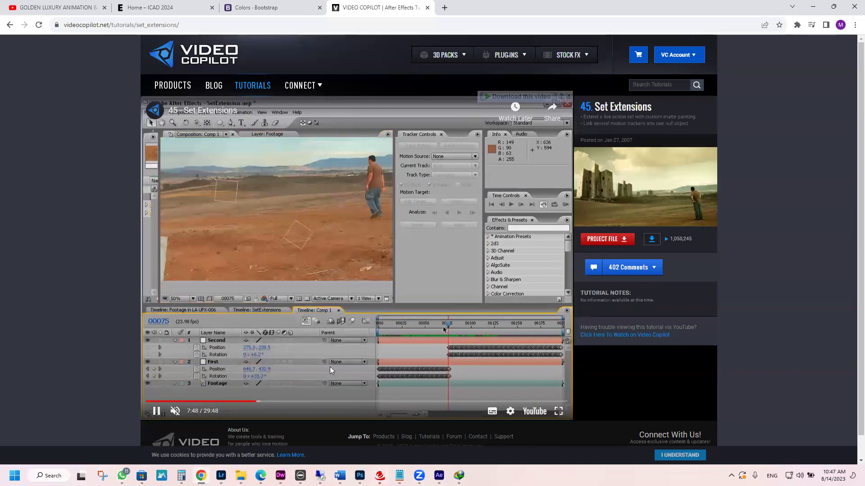
{"action": "left_click", "coordinate": [251, 402]}
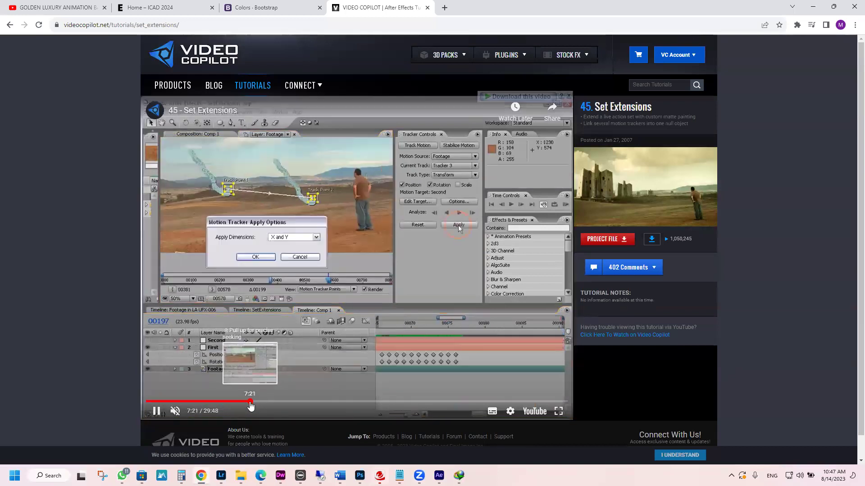
{"action": "left_click", "coordinate": [277, 312]}
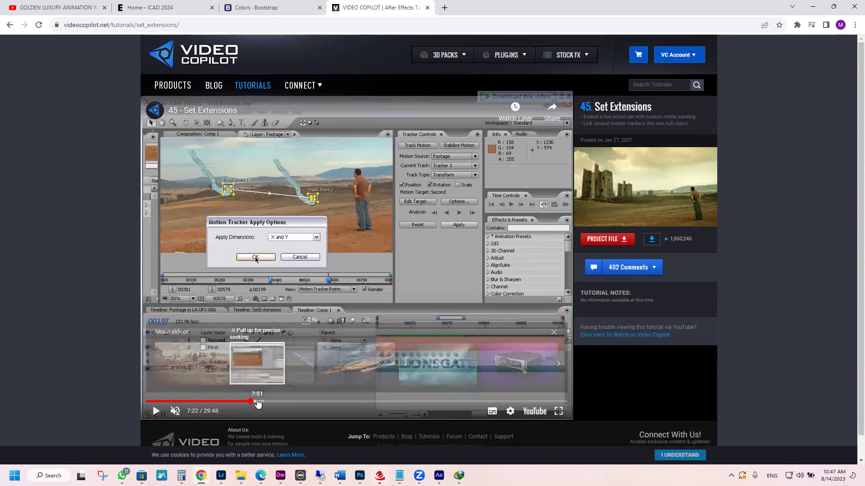
{"action": "left_click", "coordinate": [346, 249]}
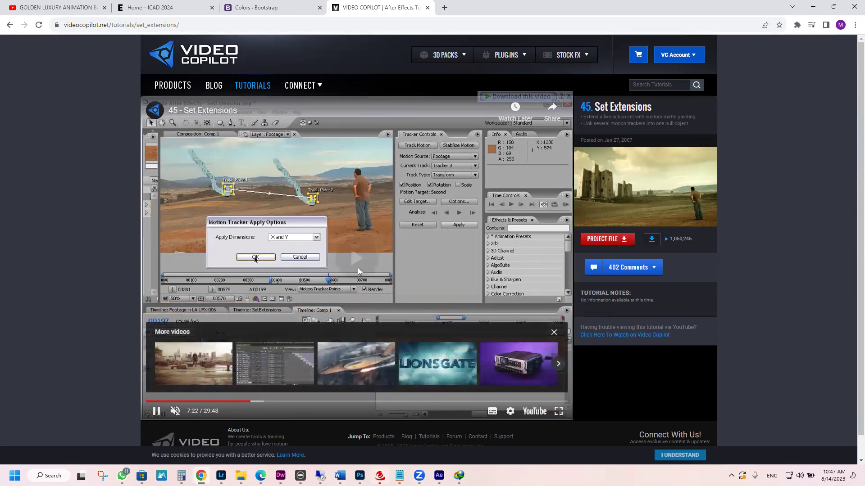
{"action": "left_click", "coordinate": [320, 270]}
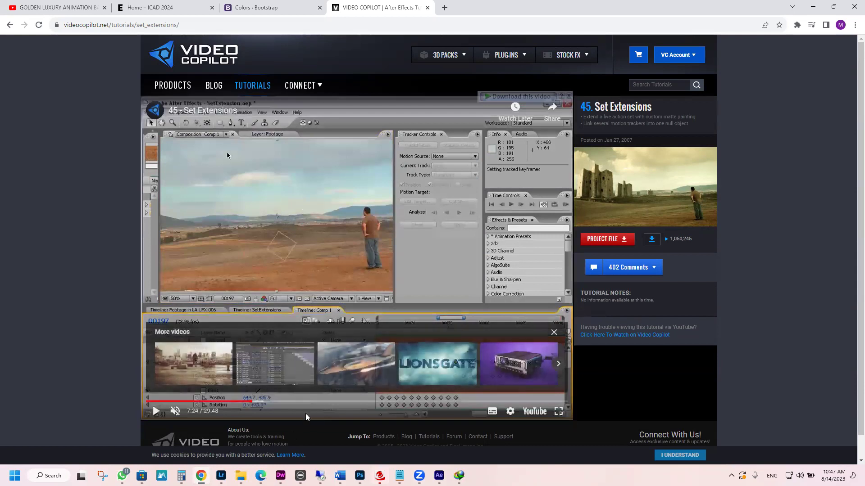
Switch to After Effects and scrub the setext composition back to 0:00:00:00 to examine Null 2's motion path against the footage
{"action": "mouse_move", "coordinate": [261, 476]}
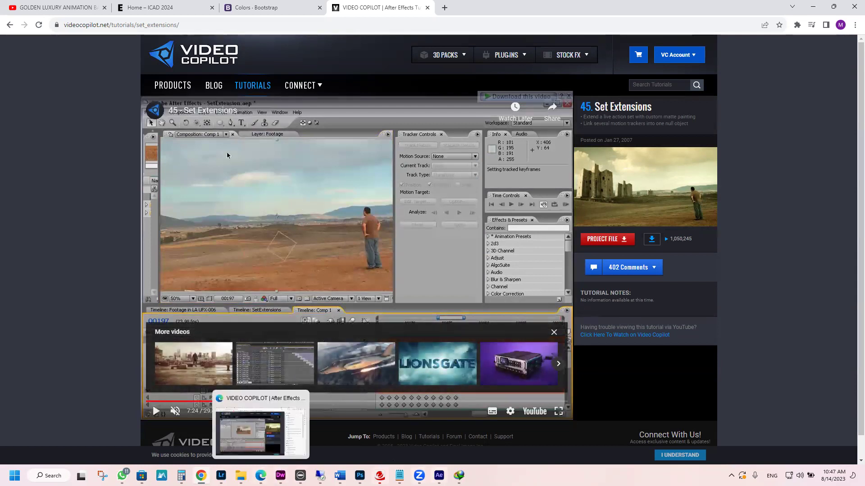
{"action": "left_click", "coordinate": [440, 475]}
{"action": "left_click_drag", "start_coordinate": [377, 346], "coordinate": [302, 347]}
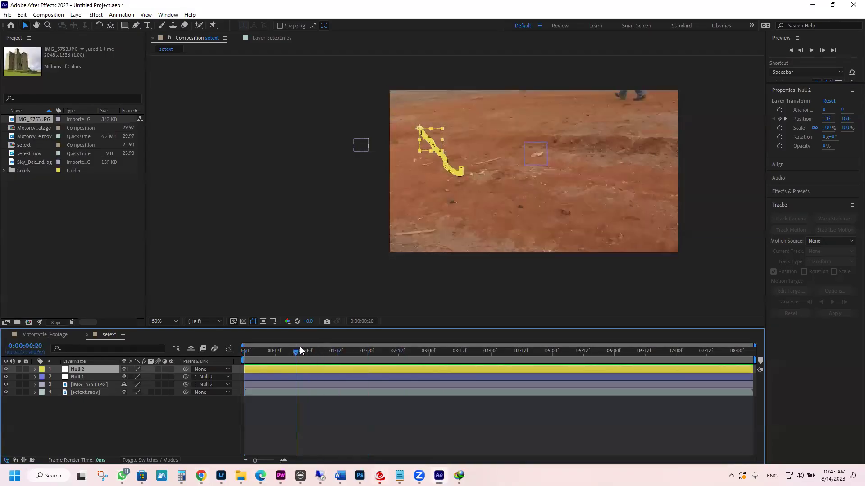
{"action": "key", "text": "h"}
{"action": "left_click_drag", "start_coordinate": [521, 177], "coordinate": [392, 193]}
{"action": "scroll", "coordinate": [392, 193], "scroll_direction": "up", "scroll_amount": 2}
{"action": "key", "text": "v"}
{"action": "scroll", "coordinate": [394, 239], "scroll_direction": "down", "scroll_amount": 2}
{"action": "left_click", "coordinate": [332, 351]}
{"action": "left_click_drag", "start_coordinate": [351, 354], "coordinate": [233, 346]}
{"action": "key", "text": "End"}
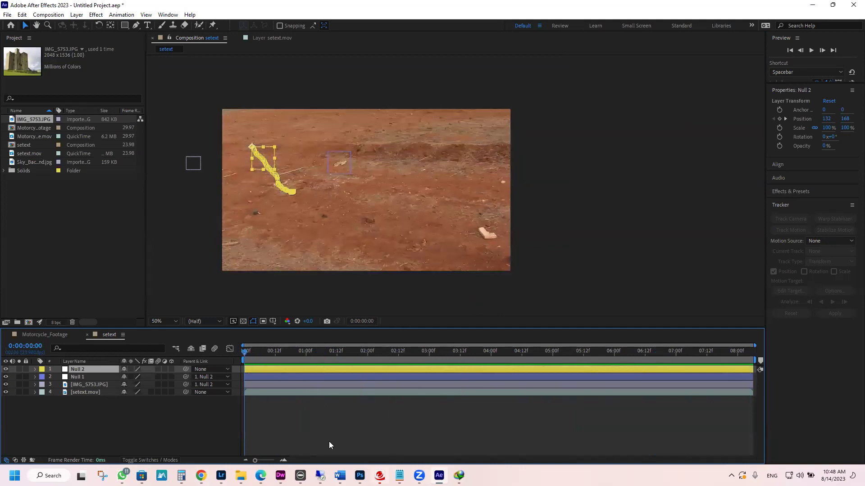
Switch to Chrome and skim the Set Extensions video past 7:26 to examine the null parenting and the castle matte painting in Photoshop
{"action": "key", "text": "alt+Tab"}
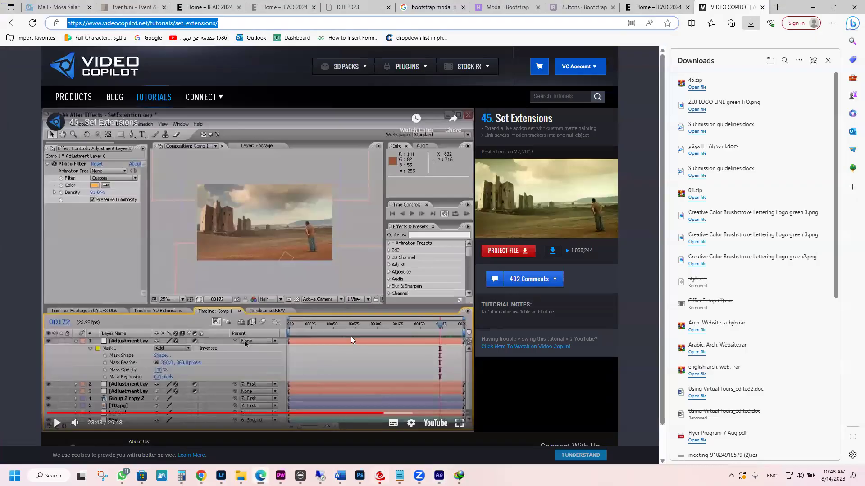
{"action": "left_click", "coordinate": [201, 476]}
{"action": "left_click", "coordinate": [326, 243]}
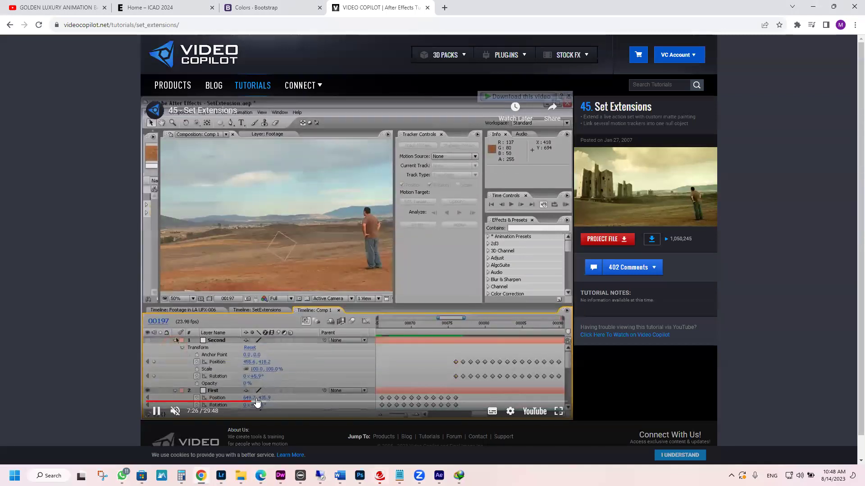
{"action": "left_click_drag", "start_coordinate": [257, 401], "coordinate": [288, 404]}
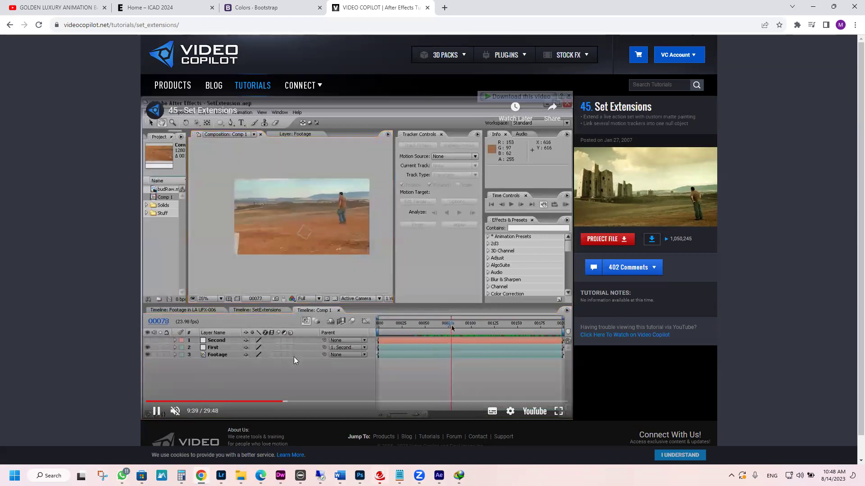
{"action": "mouse_move", "coordinate": [291, 406]}
{"action": "left_mouse_down"}
{"action": "mouse_move", "coordinate": [324, 402]}
{"action": "mouse_move", "coordinate": [290, 402]}
{"action": "left_mouse_up"}
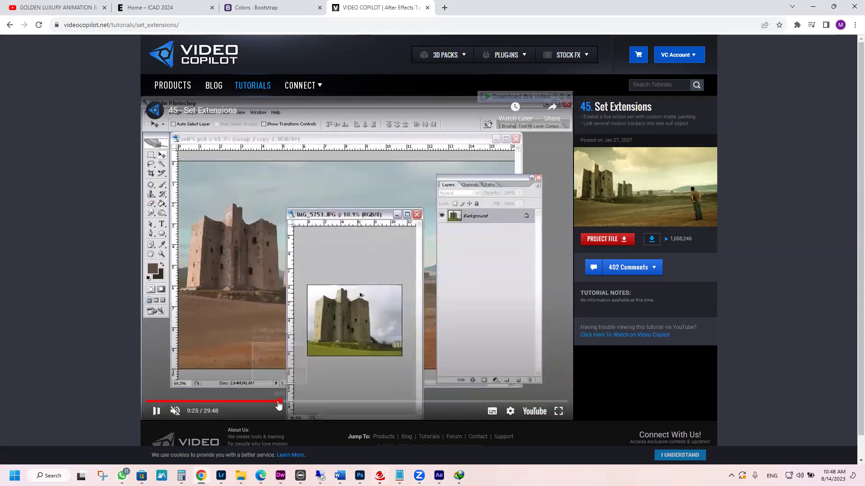
{"action": "mouse_move", "coordinate": [281, 402]}
{"action": "left_mouse_down"}
{"action": "mouse_move", "coordinate": [272, 403]}
{"action": "mouse_move", "coordinate": [295, 405]}
{"action": "left_mouse_up"}
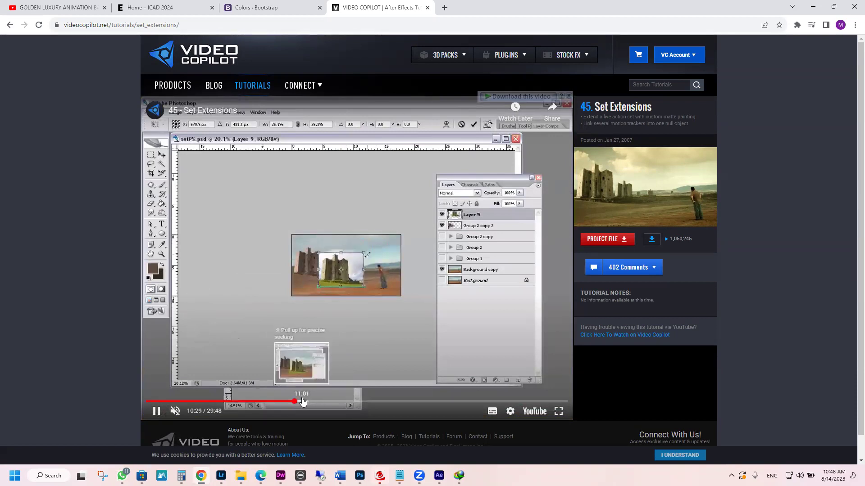
{"action": "left_click_drag", "start_coordinate": [301, 402], "coordinate": [320, 402]}
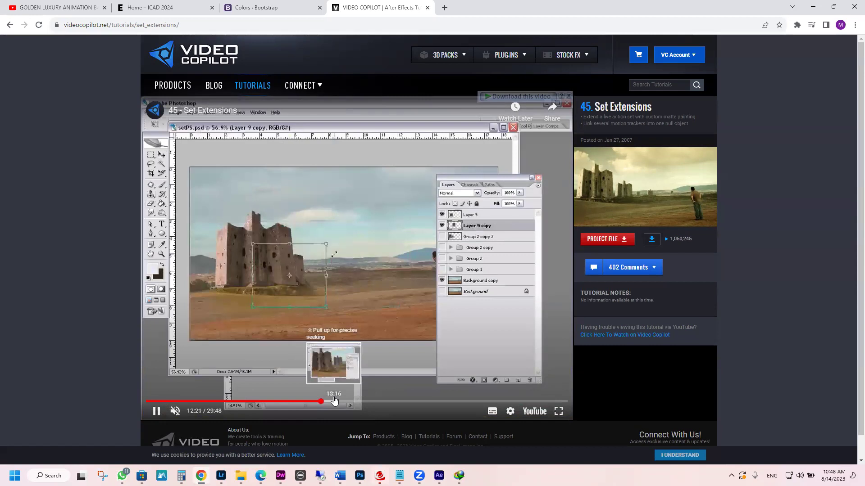
{"action": "left_click", "coordinate": [334, 401]}
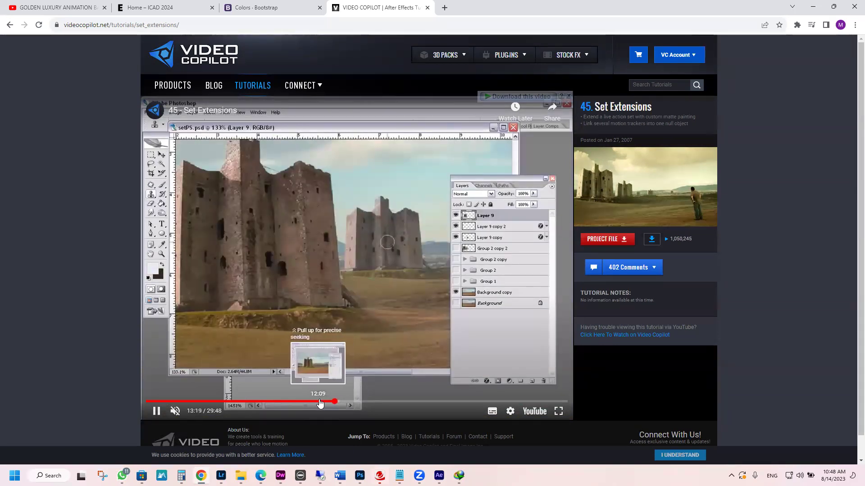
{"action": "left_click", "coordinate": [320, 401]}
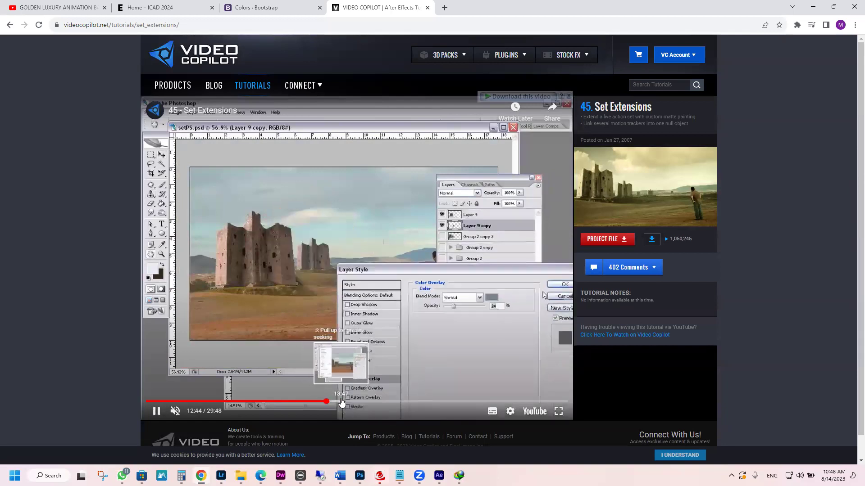
{"action": "left_click", "coordinate": [343, 402]}
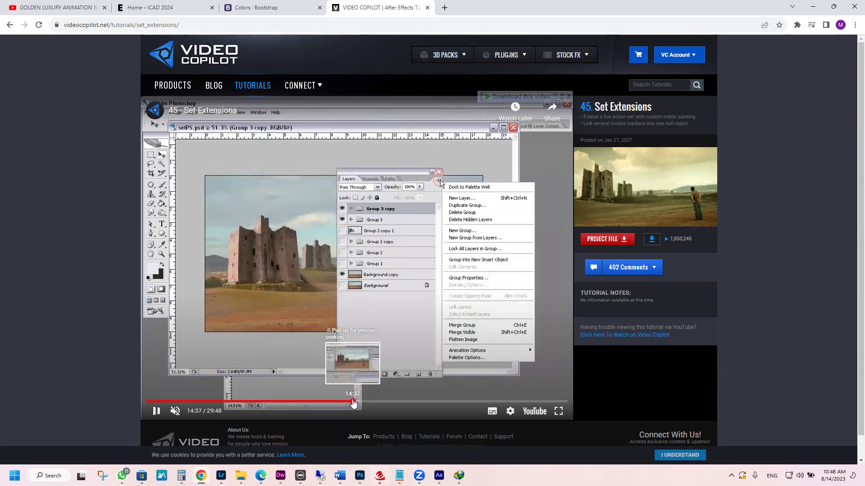
Skim the video between about 14:33 and 15:50 to examine how setNEW.psd is imported and the castle layer is parented to the First null
{"action": "left_click", "coordinate": [360, 402]}
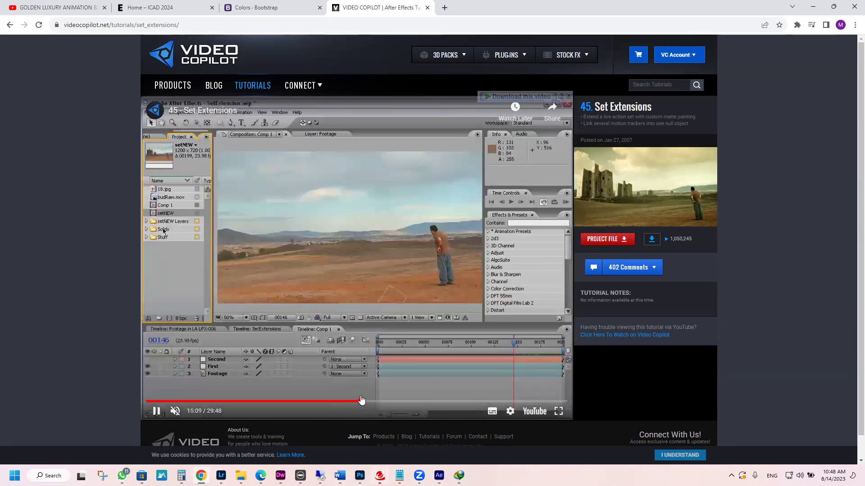
{"action": "left_click", "coordinate": [370, 400]}
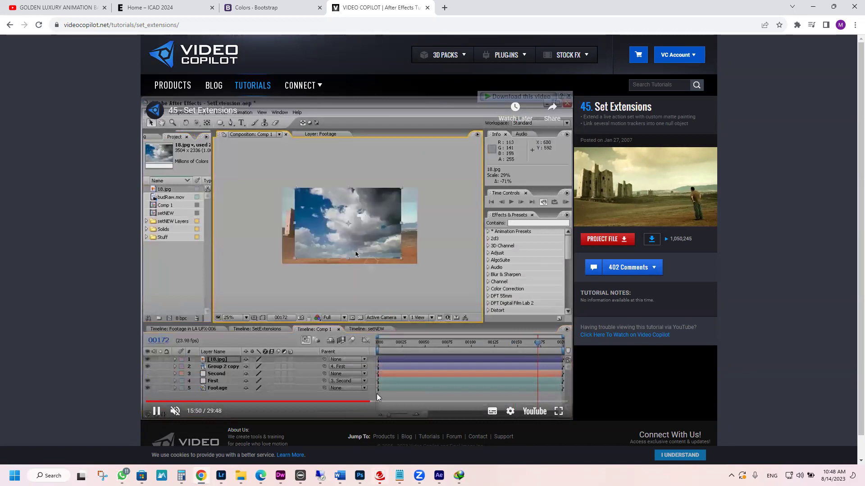
{"action": "left_click", "coordinate": [362, 402]}
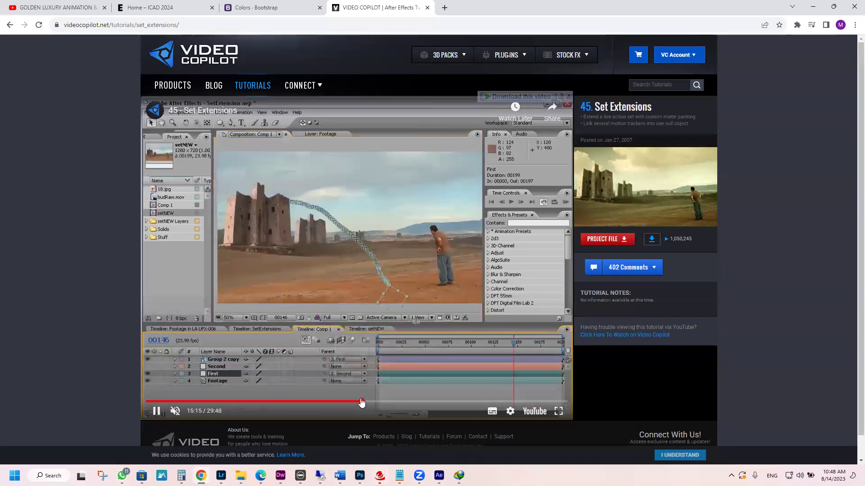
{"action": "left_click", "coordinate": [352, 402]}
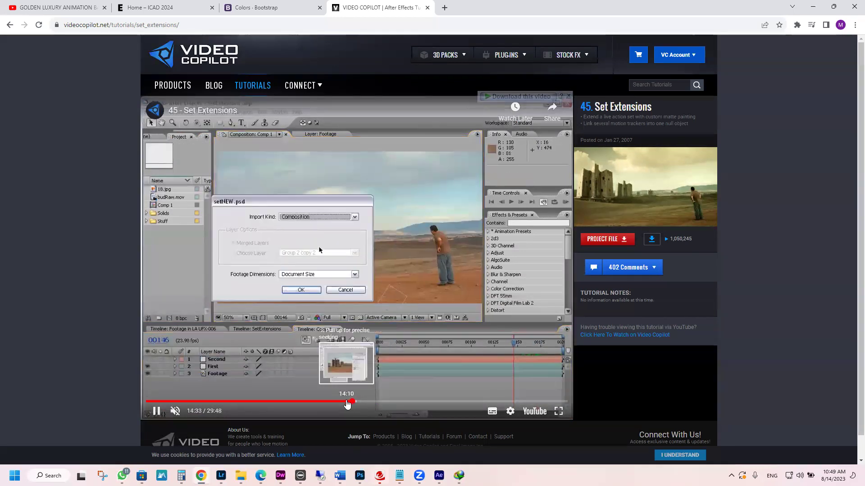
Skim back through the video to about 10:47 to review how the castle is cut out, blended and duplicated in Photoshop
{"action": "left_click", "coordinate": [346, 402]}
{"action": "left_click", "coordinate": [337, 402]}
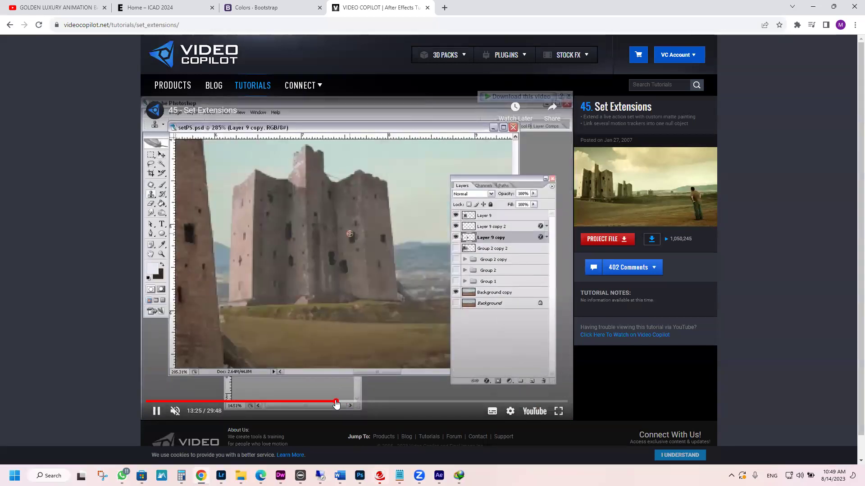
{"action": "left_click", "coordinate": [327, 402]}
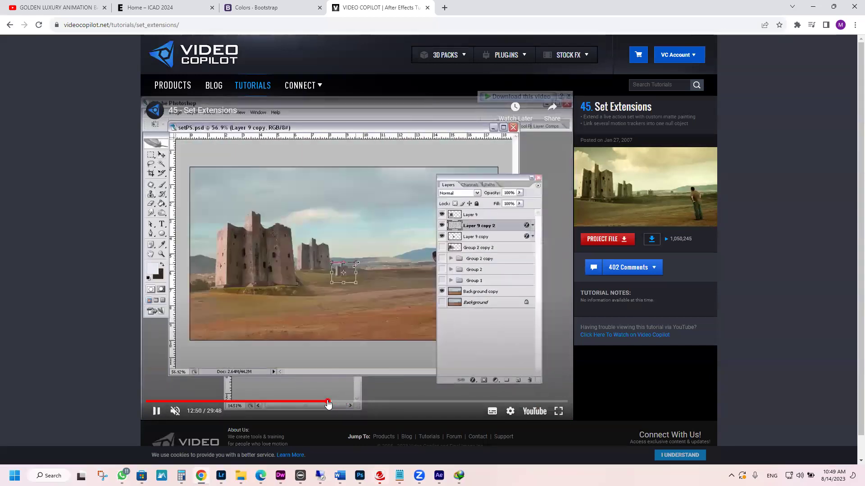
{"action": "left_click", "coordinate": [319, 402]}
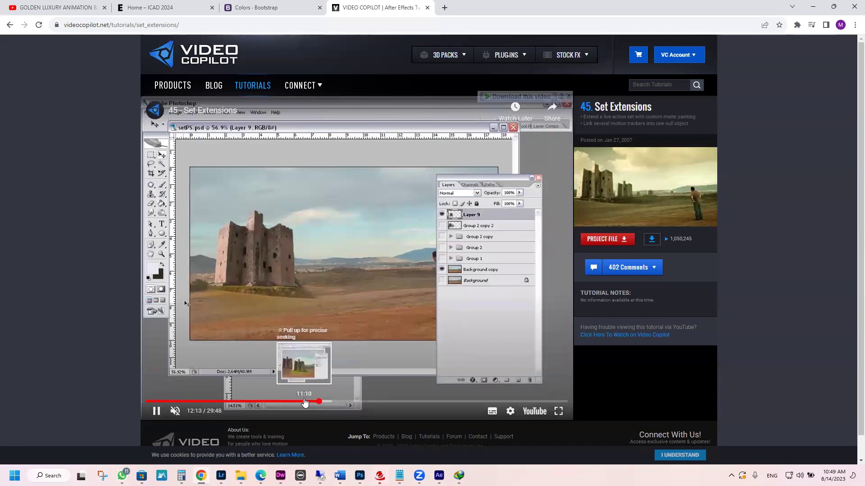
{"action": "left_click", "coordinate": [304, 403]}
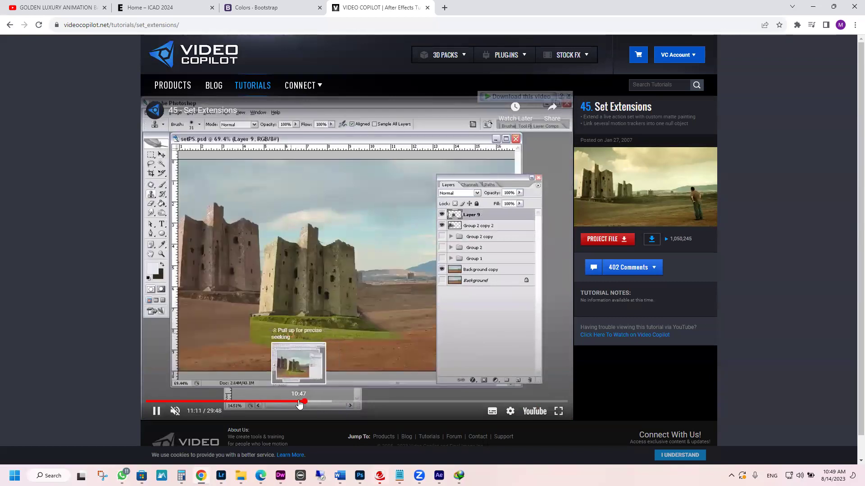
{"action": "left_click", "coordinate": [299, 402]}
Seek the video to about 15:30, pause on the positioned castle layer, and switch back to After Effects
{"action": "left_click_drag", "start_coordinate": [293, 404], "coordinate": [366, 403]}
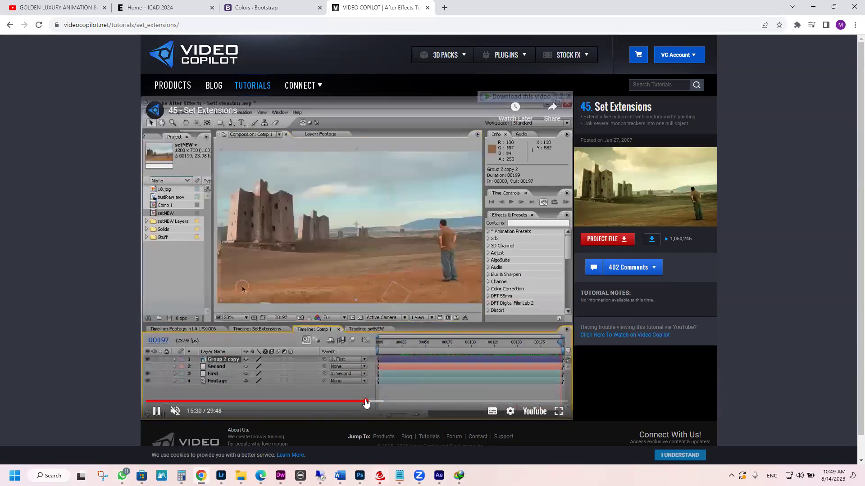
{"action": "left_click", "coordinate": [381, 283]}
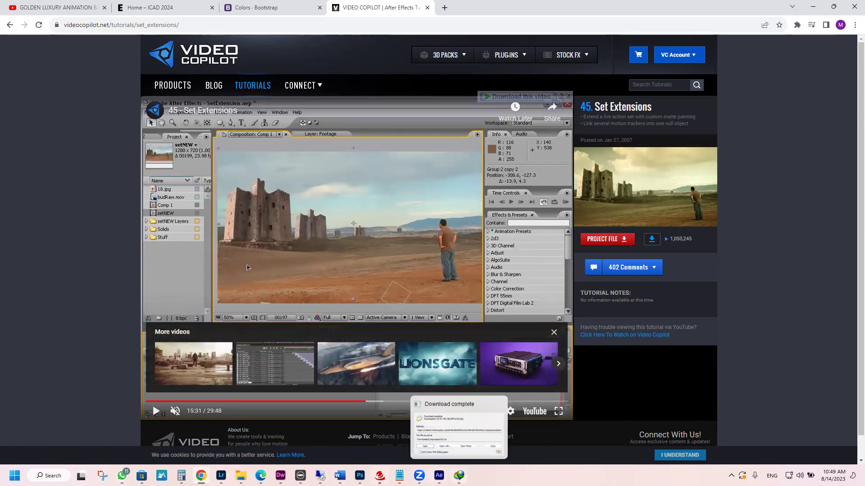
{"action": "left_click", "coordinate": [440, 476]}
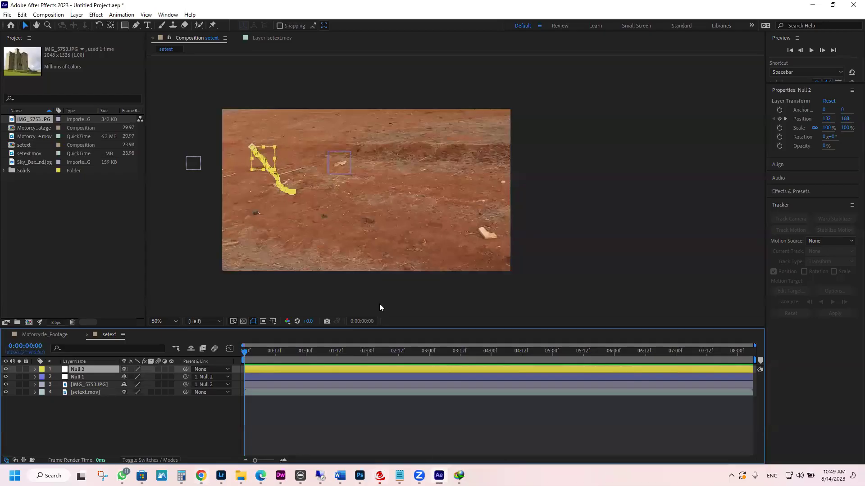
Scrub the setext composition to 0:00:08:05 and select the castle layer to inspect its placement against the distant hills
{"action": "left_click_drag", "start_coordinate": [360, 355], "coordinate": [756, 352]}
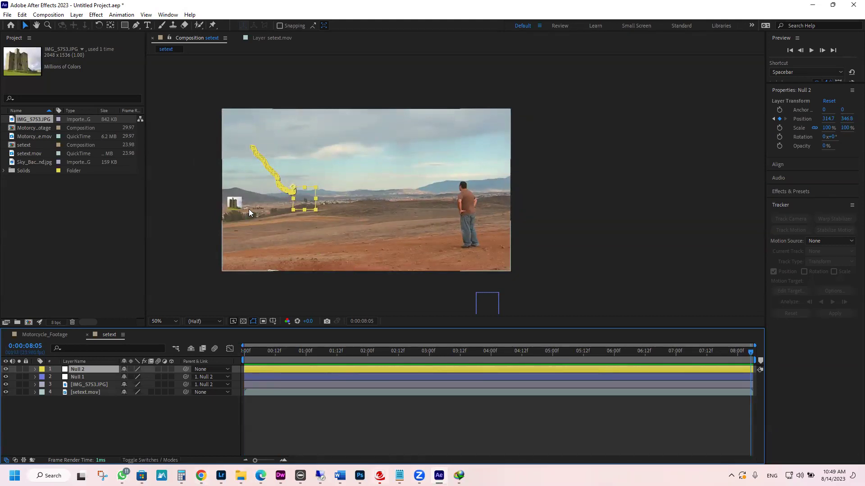
{"action": "left_click", "coordinate": [235, 205]}
{"action": "key", "text": "slash"}
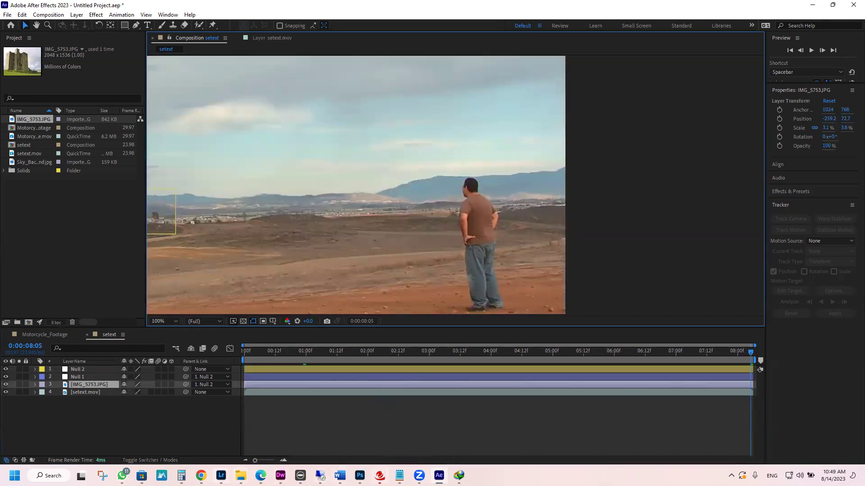
Switch to Chrome, resume the Set Extensions video and skim to about 21:33 to examine the added sky and adjustment layers
{"action": "key", "text": "alt+Tab"}
{"action": "left_click", "coordinate": [362, 222]}
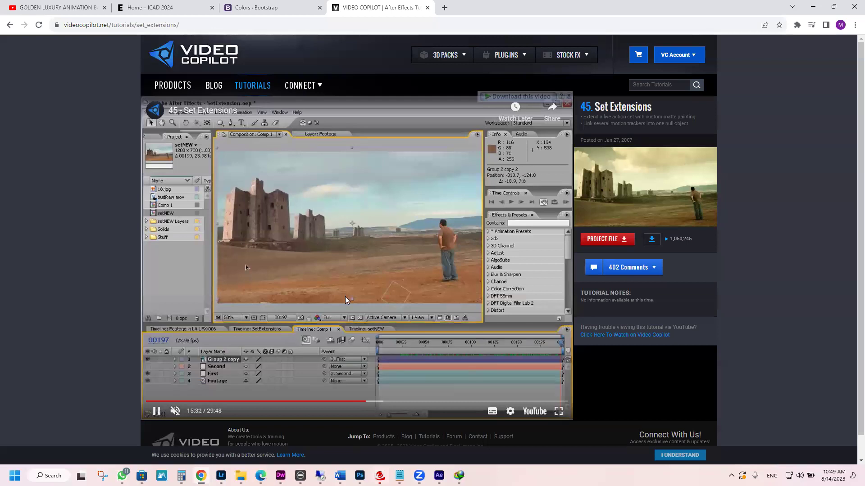
{"action": "left_click", "coordinate": [389, 402]}
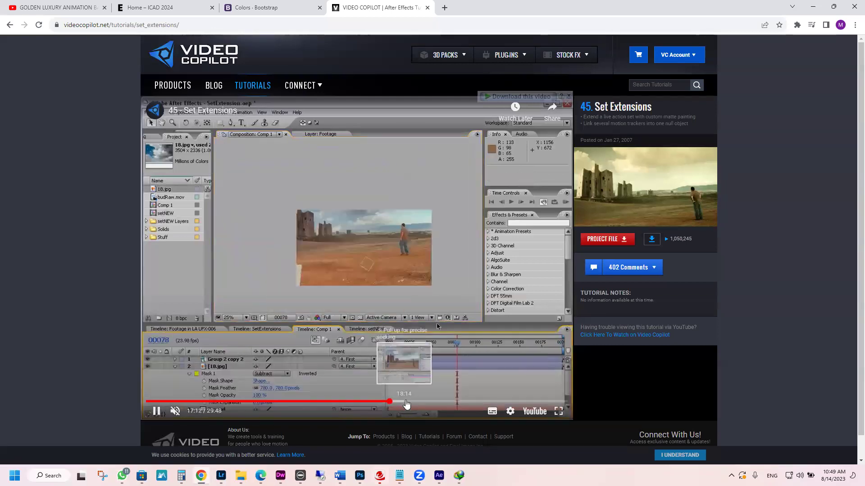
{"action": "left_click", "coordinate": [407, 404]}
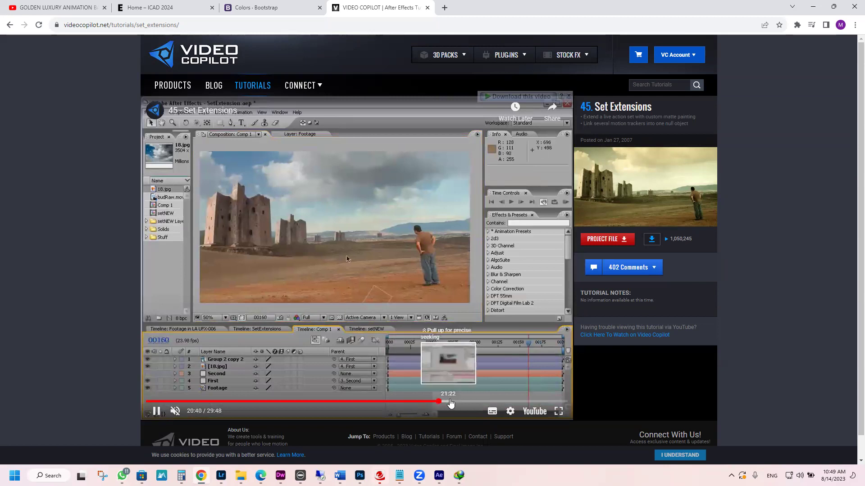
{"action": "left_click", "coordinate": [439, 403]}
{"action": "left_click", "coordinate": [450, 405]}
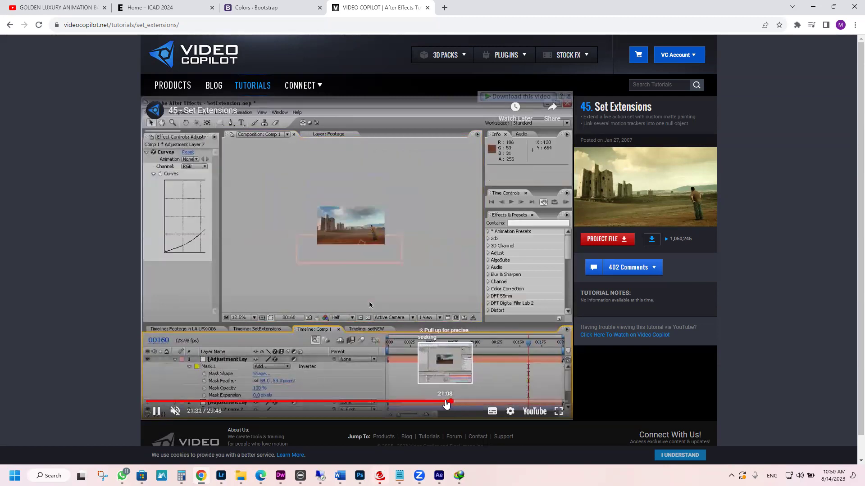
Skim back through the video to about 17:27 to review the adjustment layers and the masks on the 18.jpg sky
{"action": "left_click", "coordinate": [443, 405]}
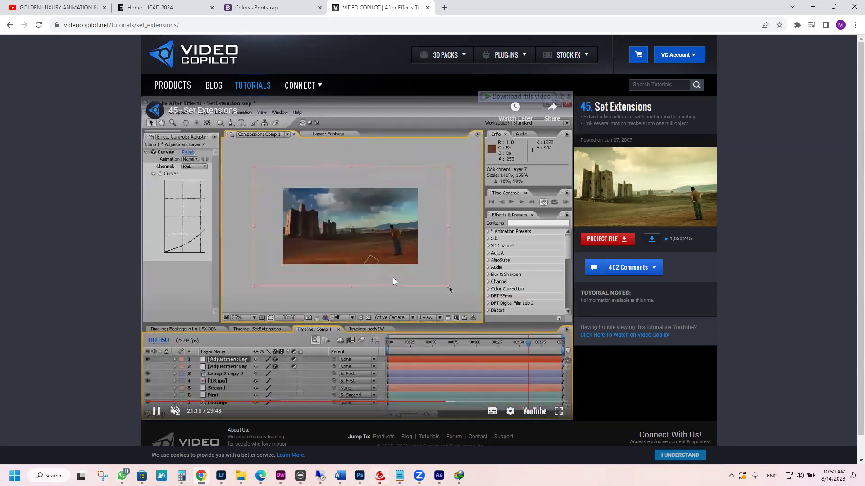
{"action": "left_click", "coordinate": [431, 402]}
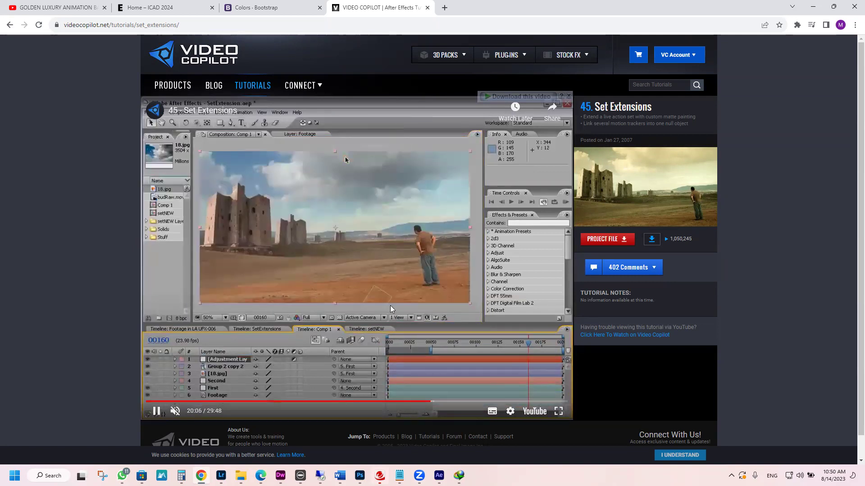
{"action": "left_click_drag", "start_coordinate": [423, 404], "coordinate": [396, 403]}
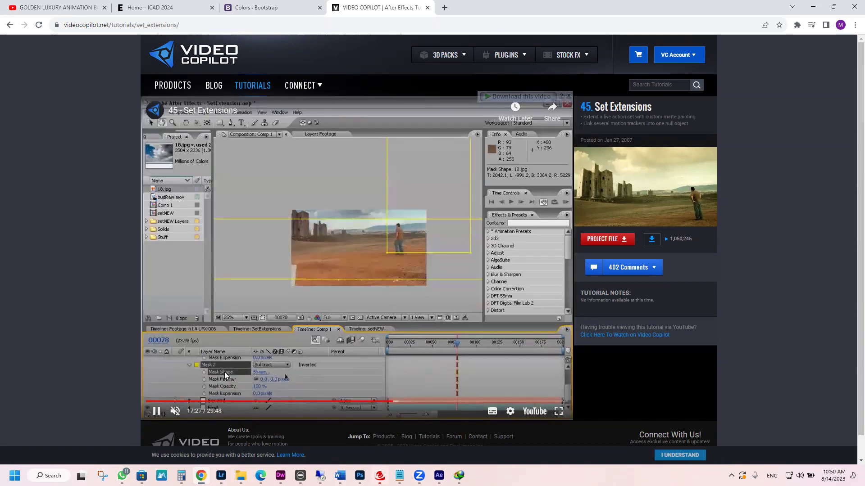
{"action": "left_click", "coordinate": [411, 402]}
Skim the video from about 23:28 to 29:28 and pause it to examine the photo filters, drawn matte painting and final grade
{"action": "left_click_drag", "start_coordinate": [419, 404], "coordinate": [476, 402]}
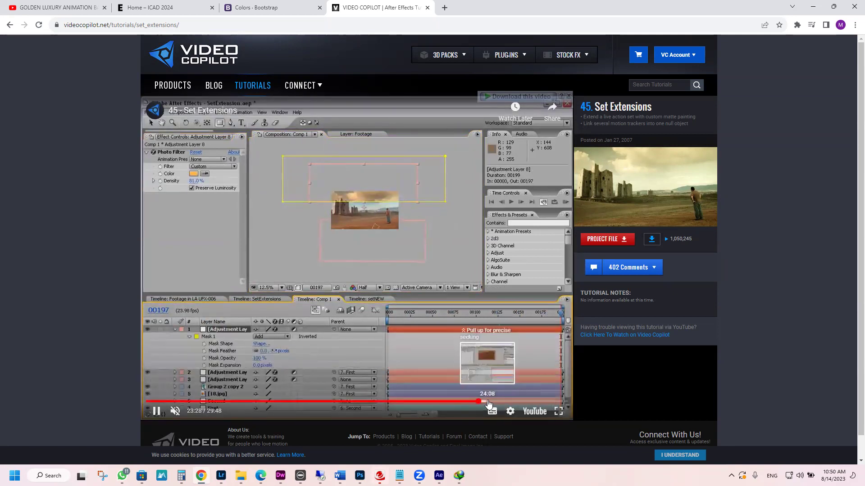
{"action": "left_click", "coordinate": [487, 401]}
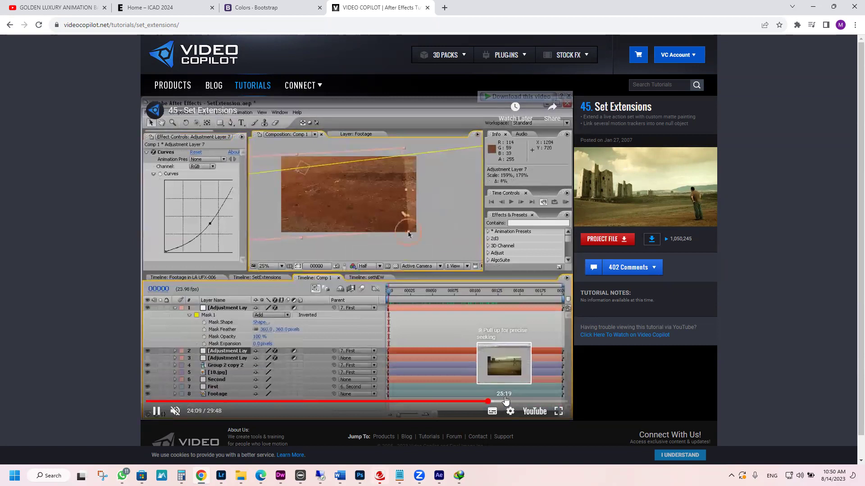
{"action": "left_click", "coordinate": [512, 401]}
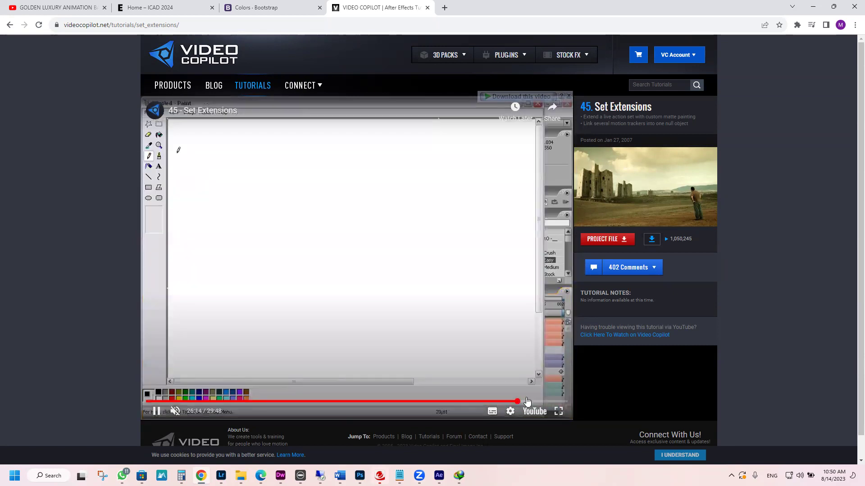
{"action": "left_click", "coordinate": [533, 401]}
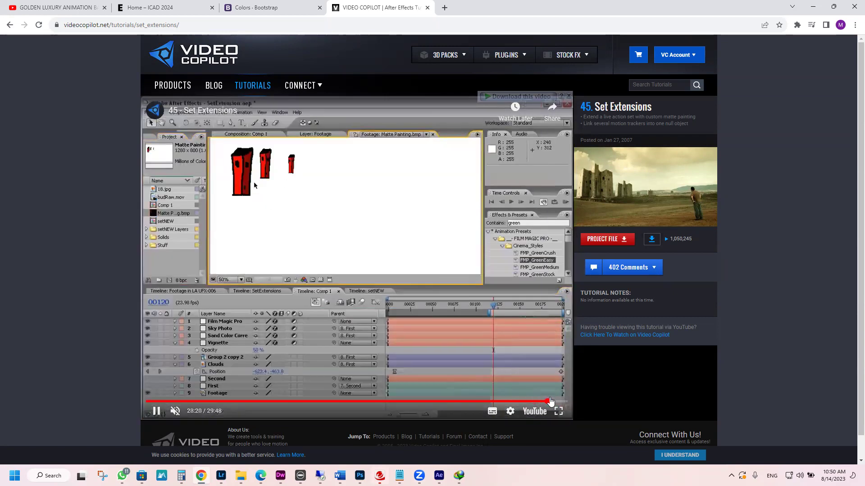
{"action": "left_click", "coordinate": [550, 401]}
{"action": "left_click", "coordinate": [558, 402]}
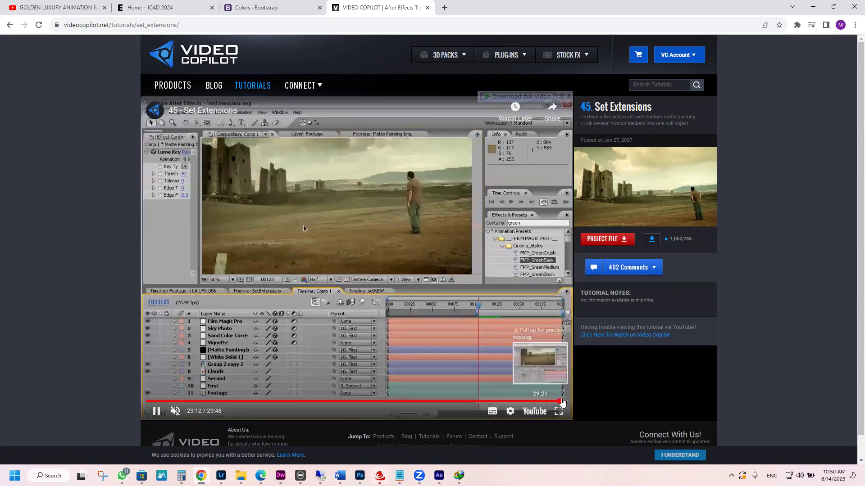
{"action": "left_click", "coordinate": [562, 402]}
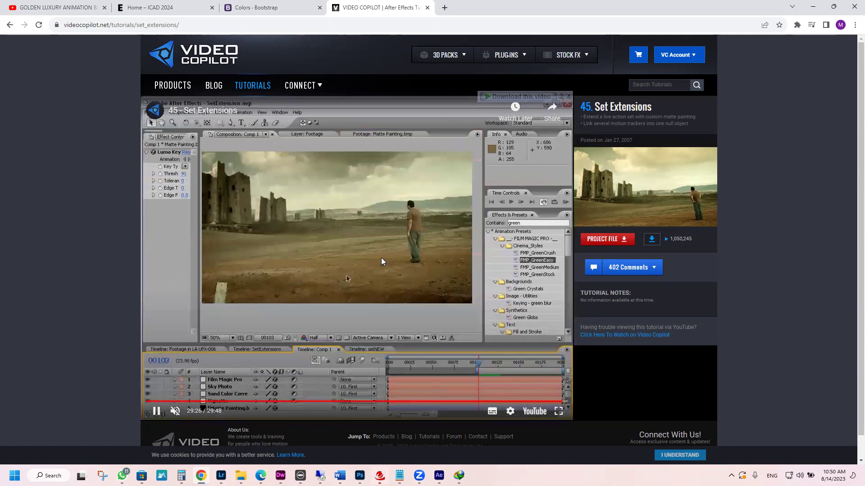
{"action": "left_click", "coordinate": [355, 256]}
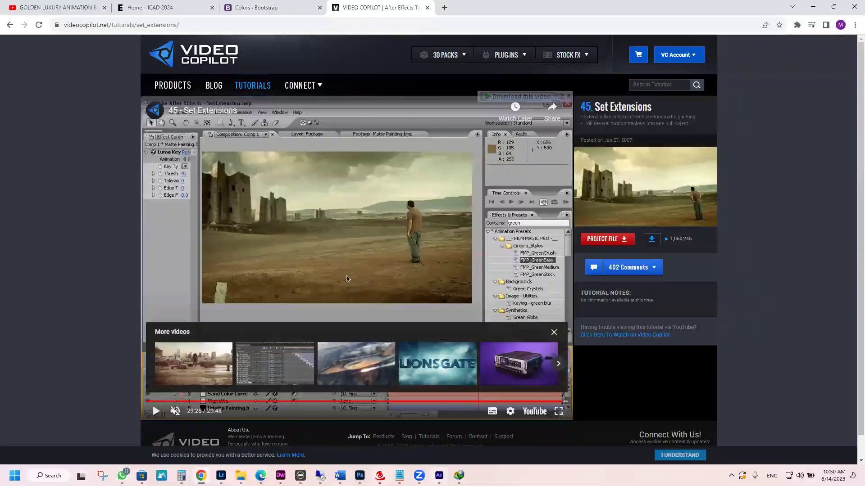
Switch back to After Effects and scrub the setext composition to 0:00:08:05 to check the castle layer
{"action": "key", "text": "alt+Tab"}
{"action": "left_click_drag", "start_coordinate": [333, 353], "coordinate": [745, 353]}
{"action": "key", "text": "End"}
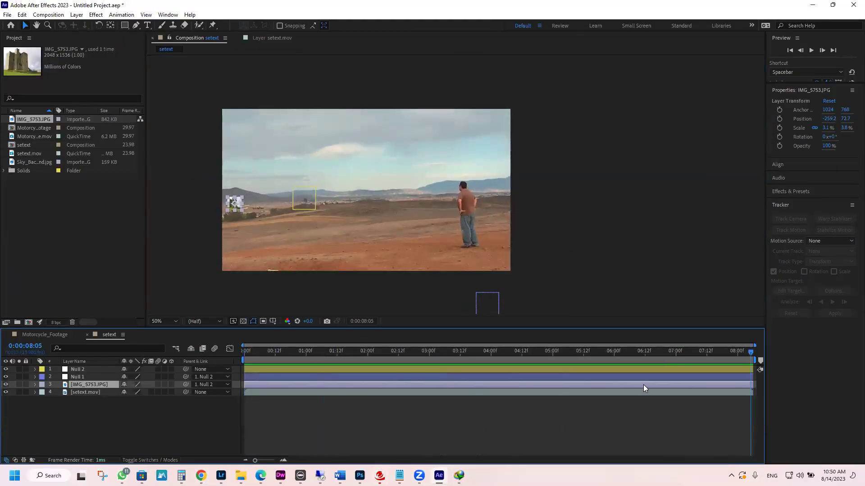
{"action": "right_click", "coordinate": [104, 385]}
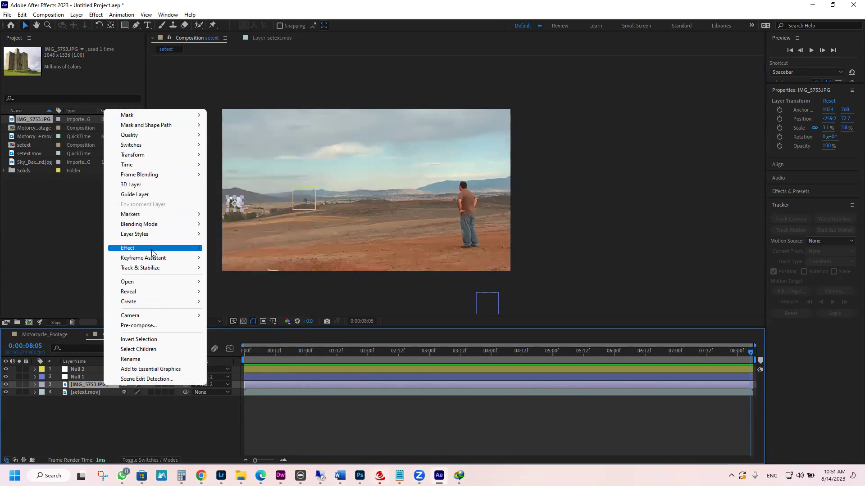
{"action": "left_click", "coordinate": [261, 390]}
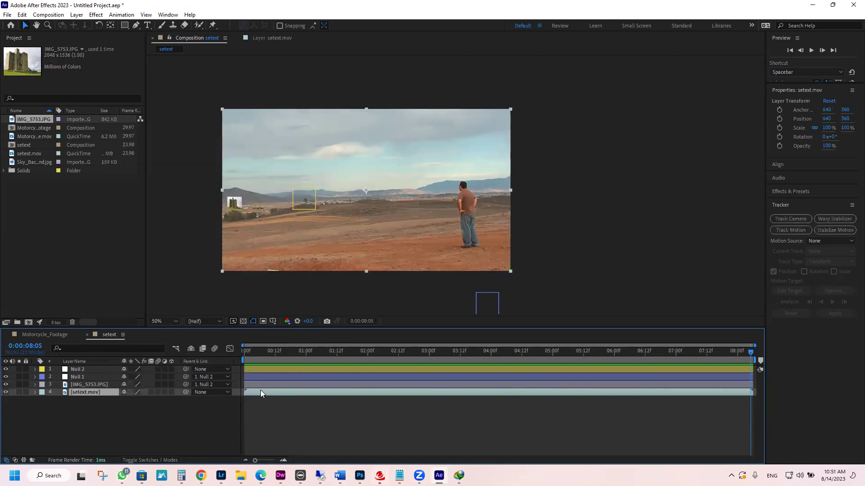
Open the castle layer in its own viewer and try Scene Edit Detection on it
{"action": "double_click", "coordinate": [259, 381]}
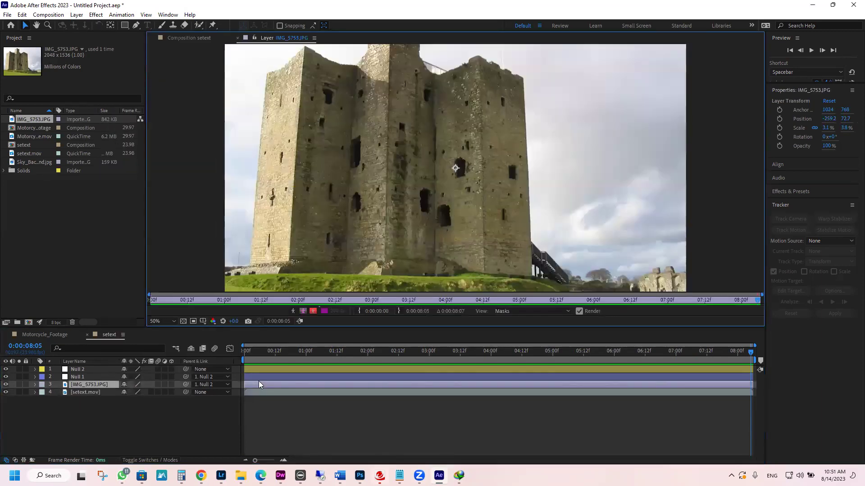
{"action": "right_click", "coordinate": [375, 169]}
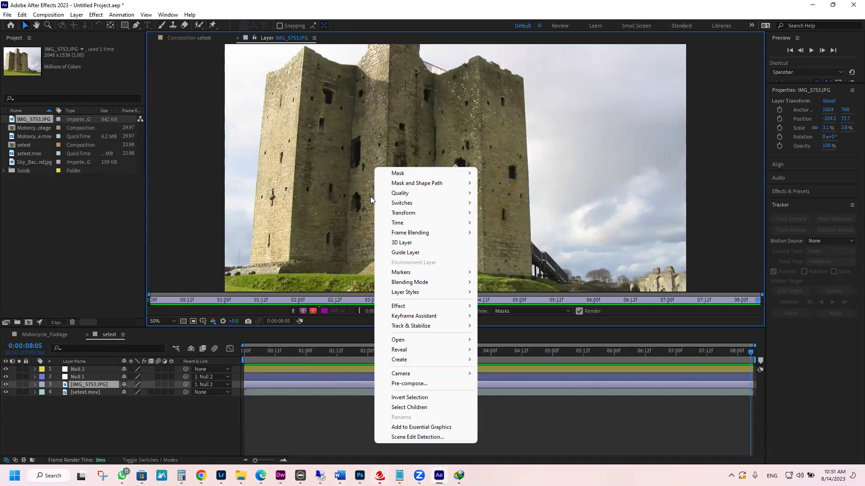
{"action": "left_click", "coordinate": [406, 437]}
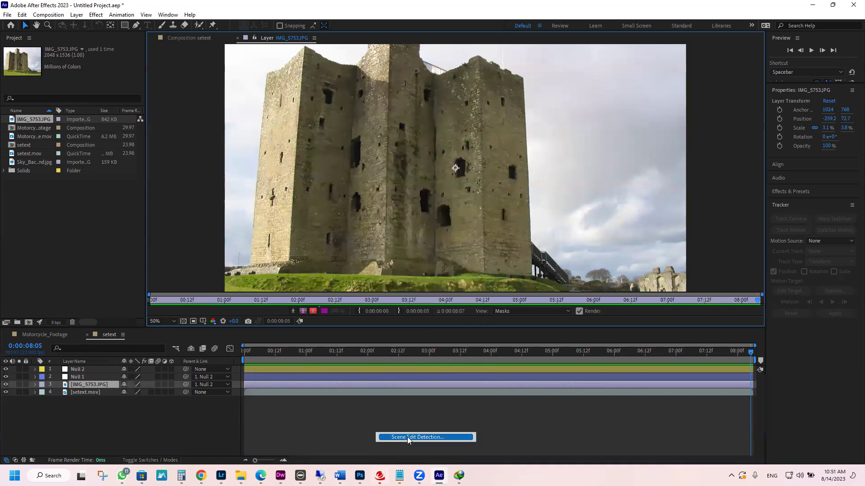
{"action": "left_click", "coordinate": [409, 265]}
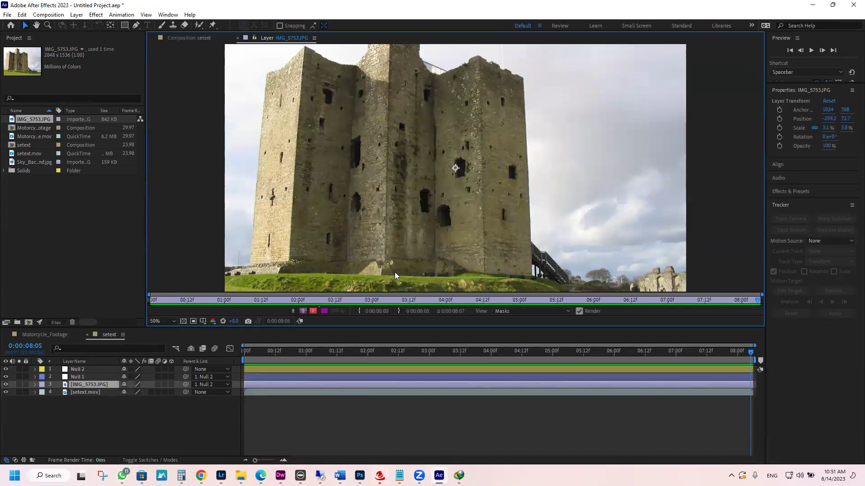
{"action": "right_click", "coordinate": [80, 387]}
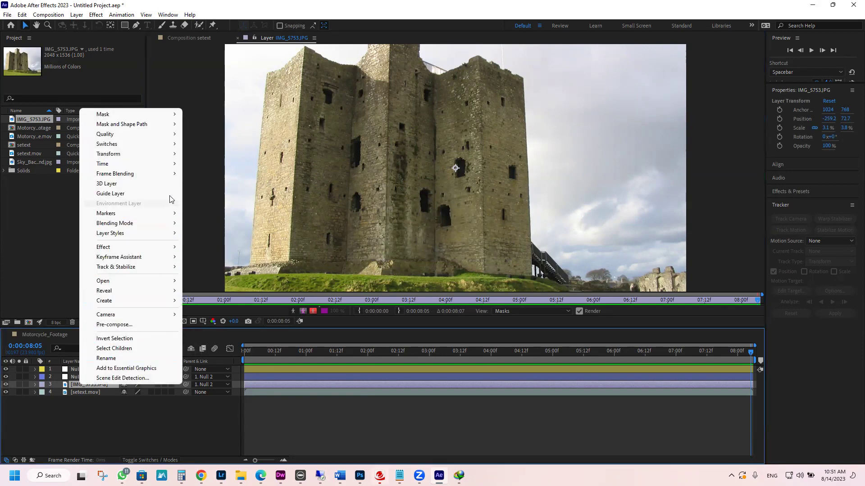
{"action": "mouse_move", "coordinate": [151, 159]}
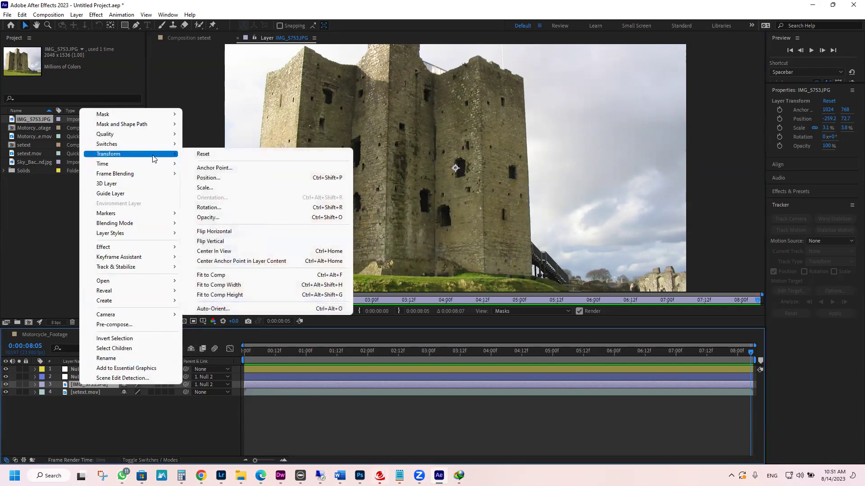
{"action": "left_click", "coordinate": [394, 407]}
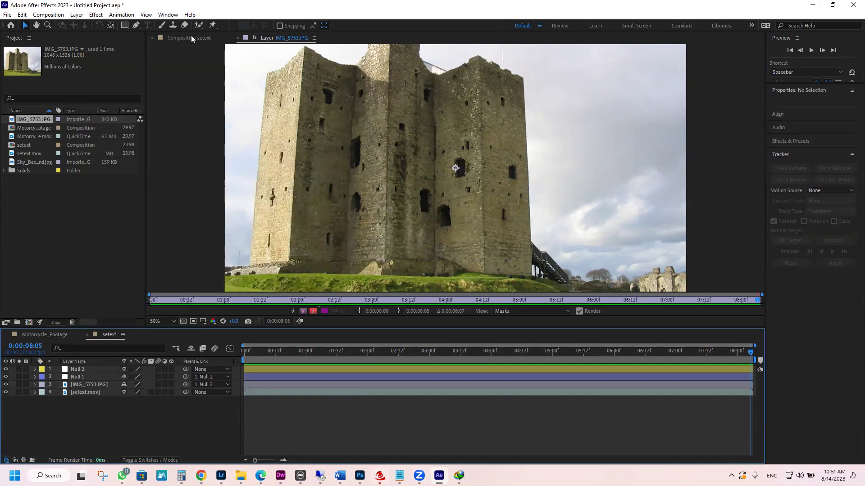
Return to the setext composition and examine where the castle image sits relative to the hills and the tracked nulls
{"action": "left_click", "coordinate": [191, 39]}
{"action": "scroll", "coordinate": [283, 206], "scroll_direction": "up", "scroll_amount": 3}
{"action": "scroll", "coordinate": [296, 248], "scroll_direction": "down", "scroll_amount": 1}
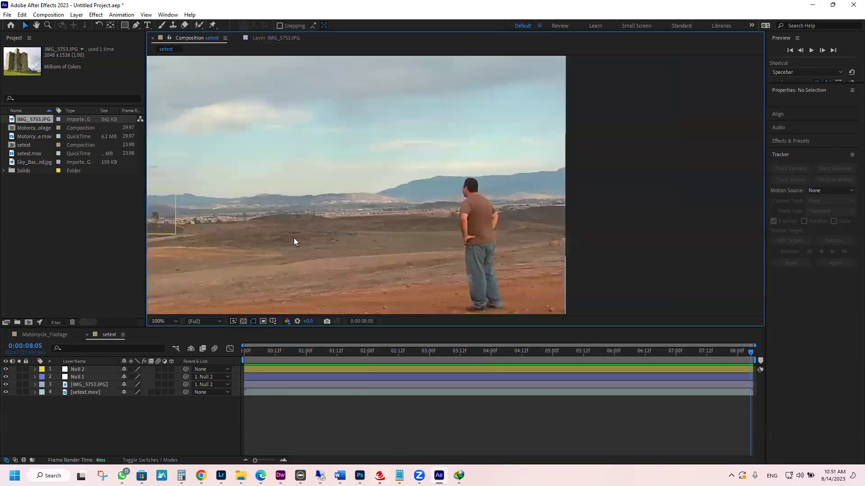
{"action": "scroll", "coordinate": [252, 229], "scroll_direction": "up", "scroll_amount": 1}
{"action": "left_click_drag", "start_coordinate": [606, 194], "coordinate": [854, 96]}
{"action": "scroll", "coordinate": [524, 139], "scroll_direction": "down", "scroll_amount": 1}
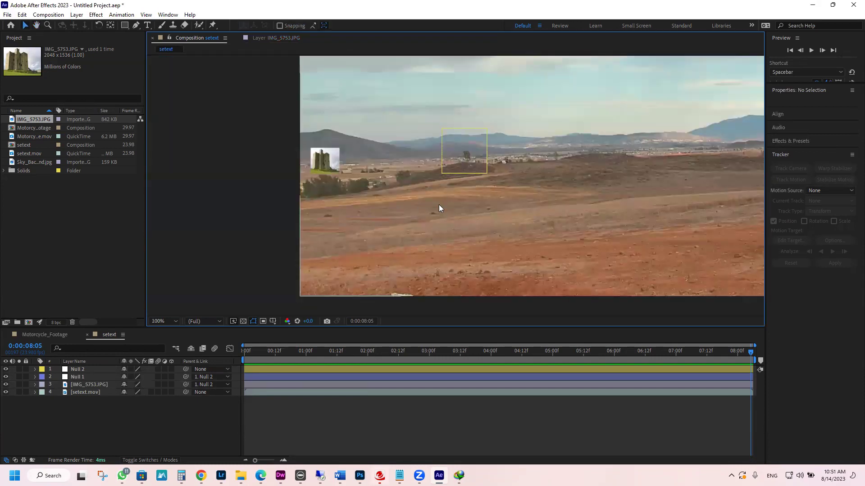
{"action": "scroll", "coordinate": [476, 166], "scroll_direction": "down", "scroll_amount": 4}
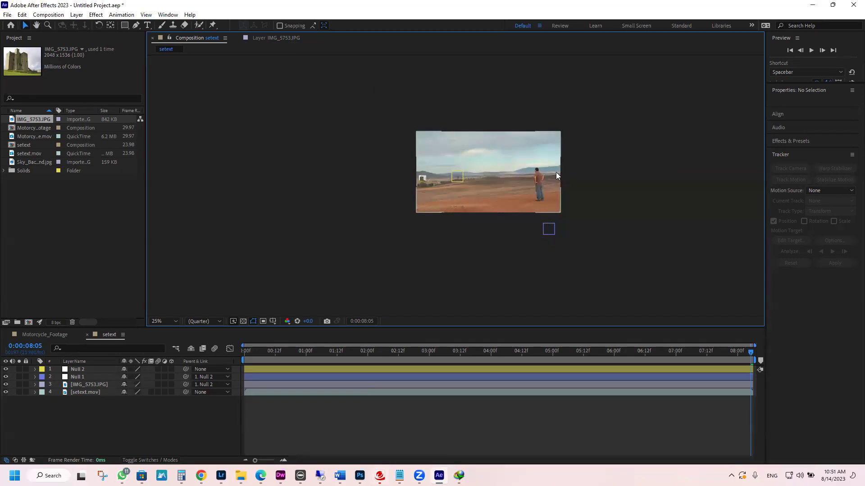
{"action": "scroll", "coordinate": [557, 175], "scroll_direction": "up", "scroll_amount": 2}
{"action": "scroll", "coordinate": [566, 220], "scroll_direction": "right", "scroll_amount": 3}
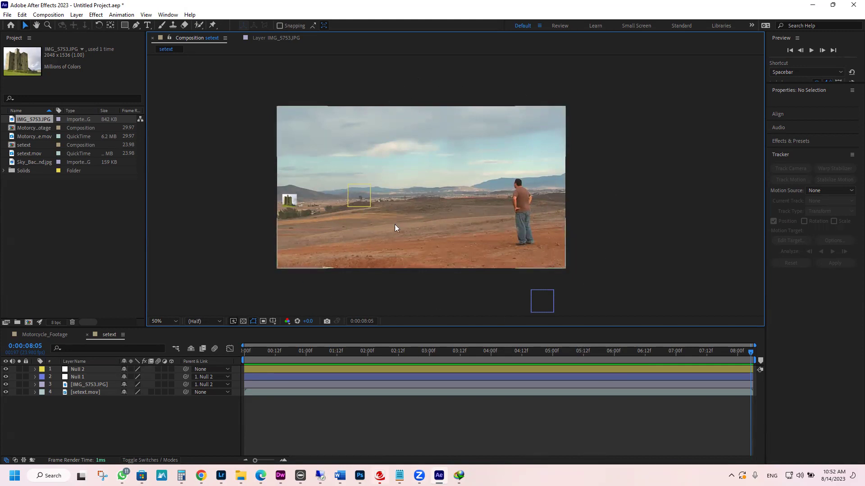
{"action": "scroll", "coordinate": [446, 226], "scroll_direction": "up", "scroll_amount": 2}
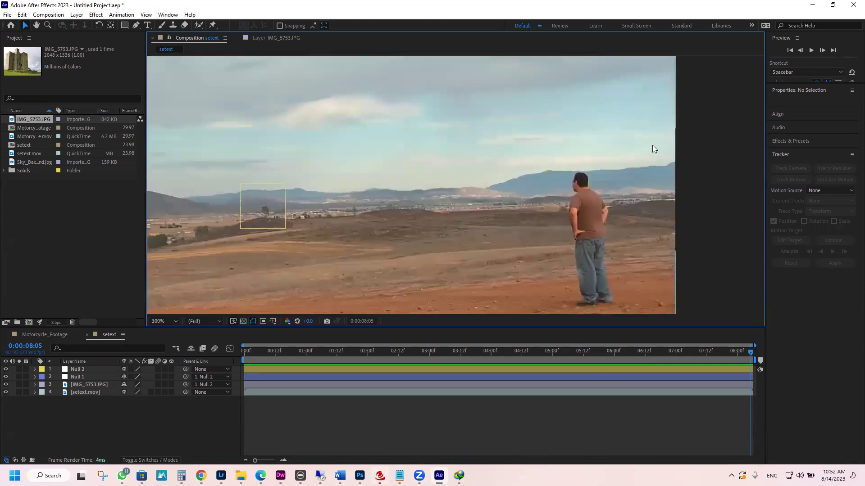
{"action": "key", "text": "comma"}
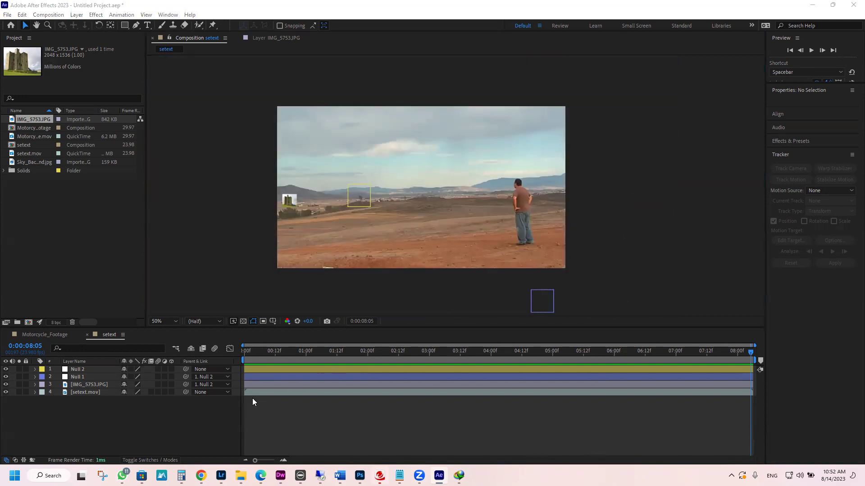
{"action": "left_click", "coordinate": [265, 393]}
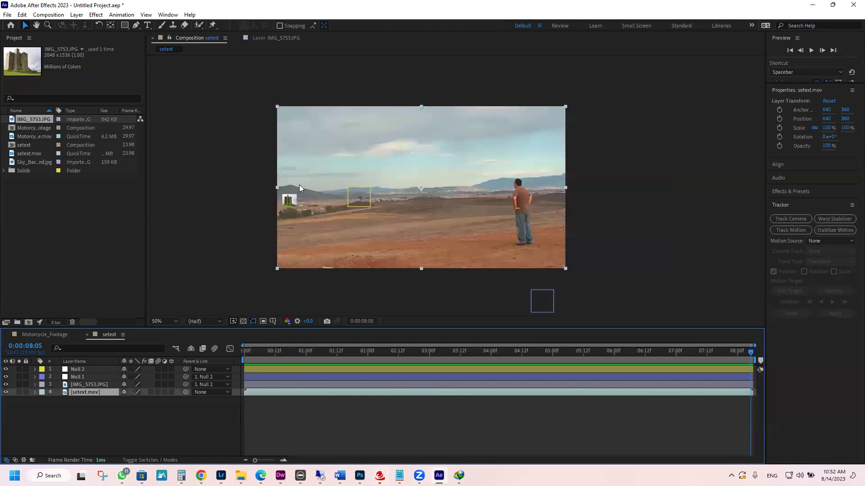
{"action": "left_click", "coordinate": [76, 15]}
{"action": "mouse_move", "coordinate": [108, 25]}
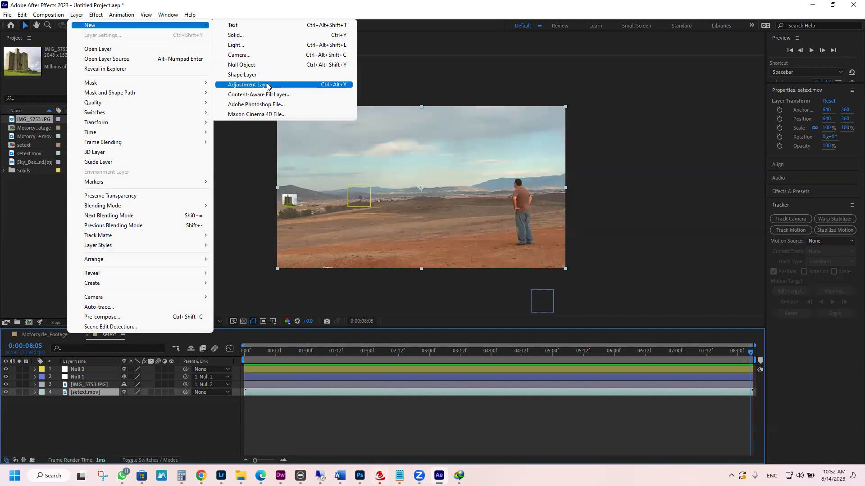
{"action": "left_click", "coordinate": [568, 145]}
Apply the Curves effect to the setext.mov layer and bend the RGB curve's midpoint down to darken the footage
{"action": "left_click", "coordinate": [262, 392]}
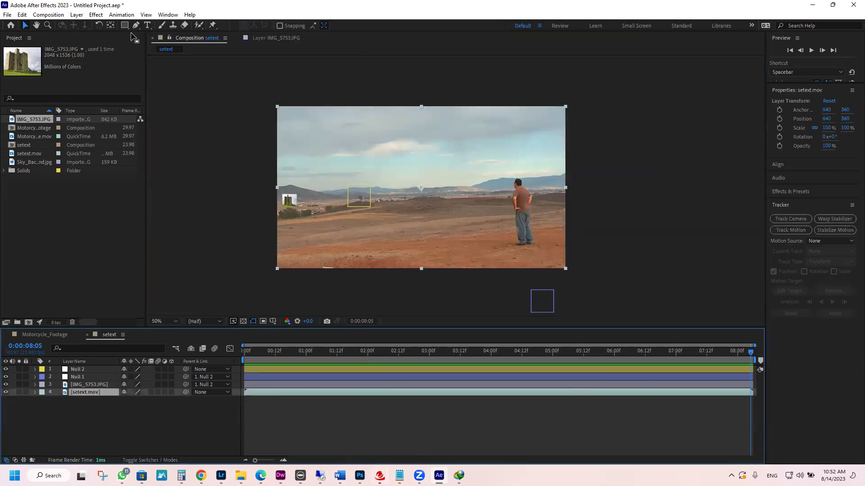
{"action": "left_click", "coordinate": [94, 16]}
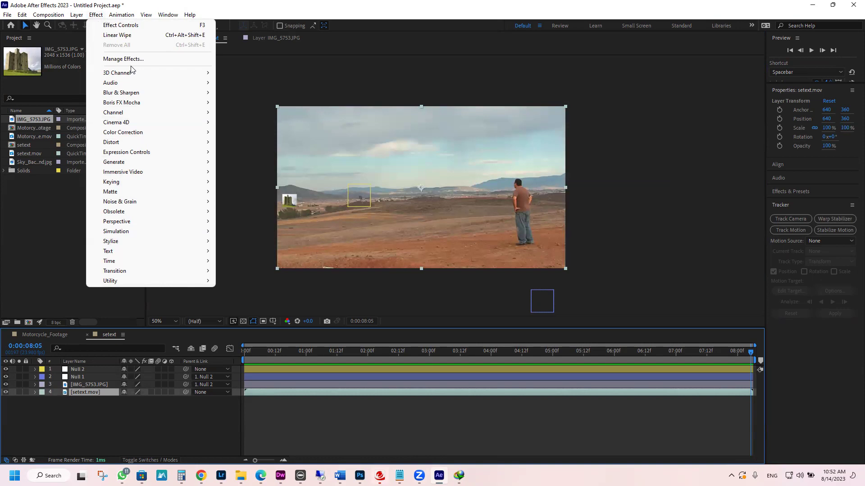
{"action": "mouse_move", "coordinate": [147, 132]}
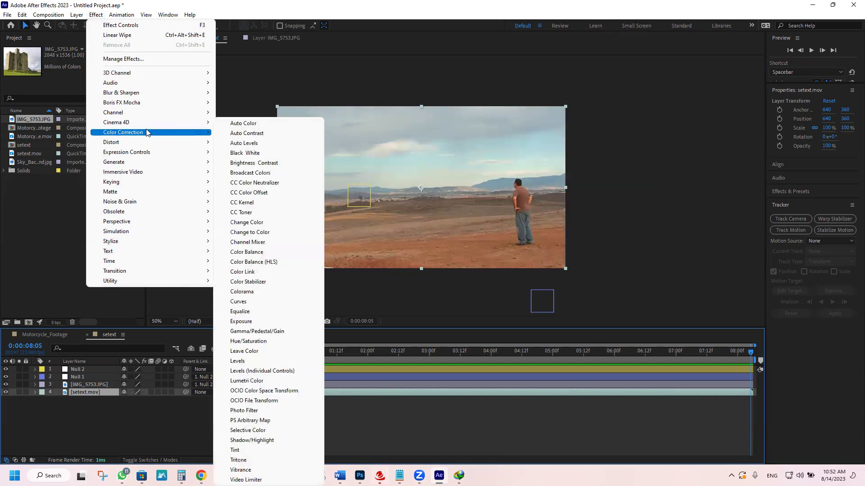
{"action": "left_click", "coordinate": [246, 302]}
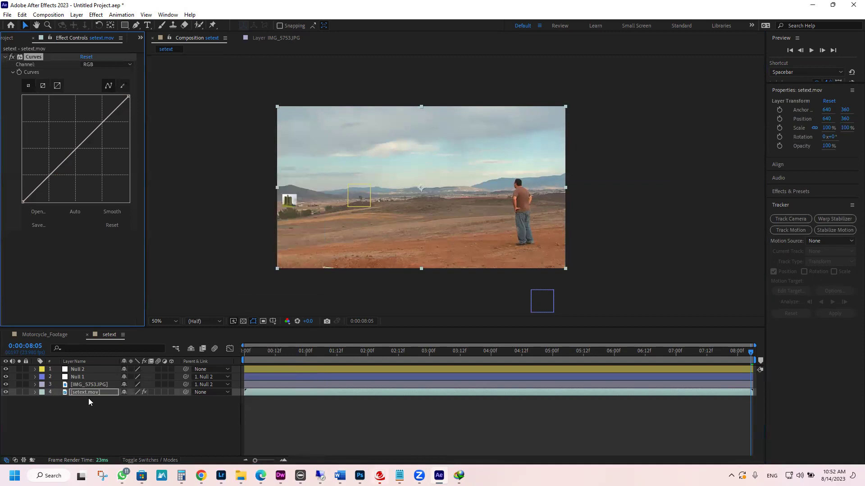
{"action": "left_click_drag", "start_coordinate": [74, 151], "coordinate": [83, 167]}
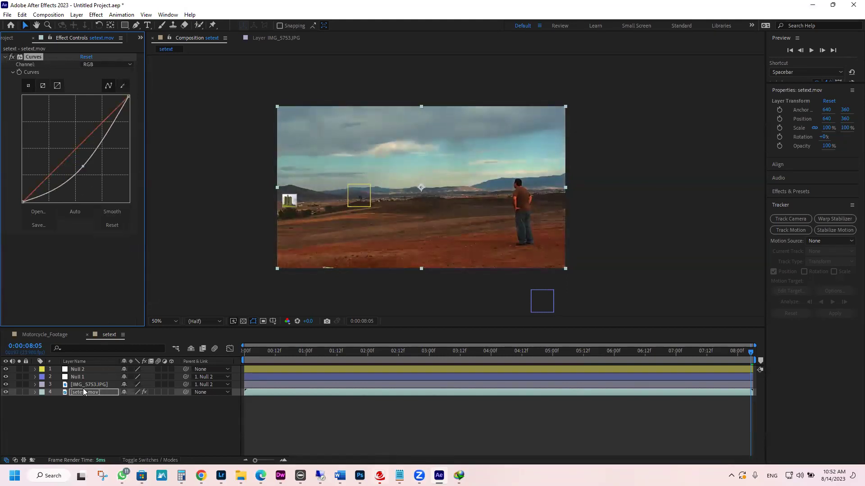
Remove the Curves effect from the setext.mov layer
{"action": "left_click", "coordinate": [35, 393]}
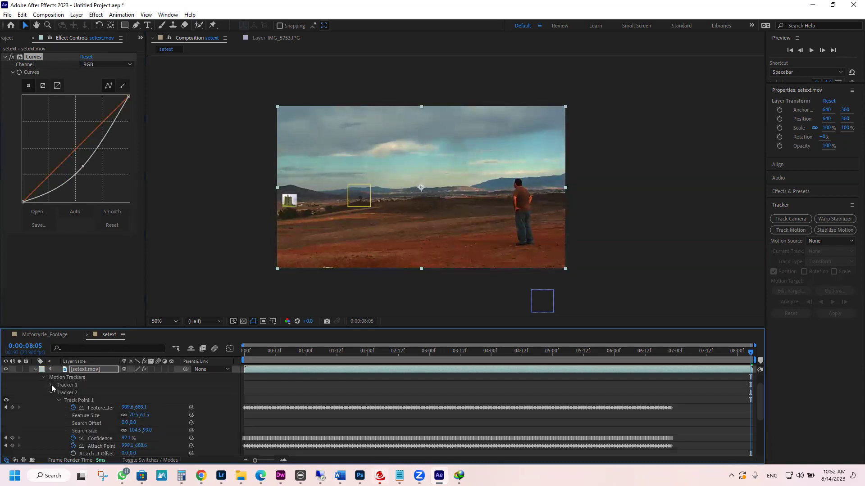
{"action": "left_click", "coordinate": [43, 378]}
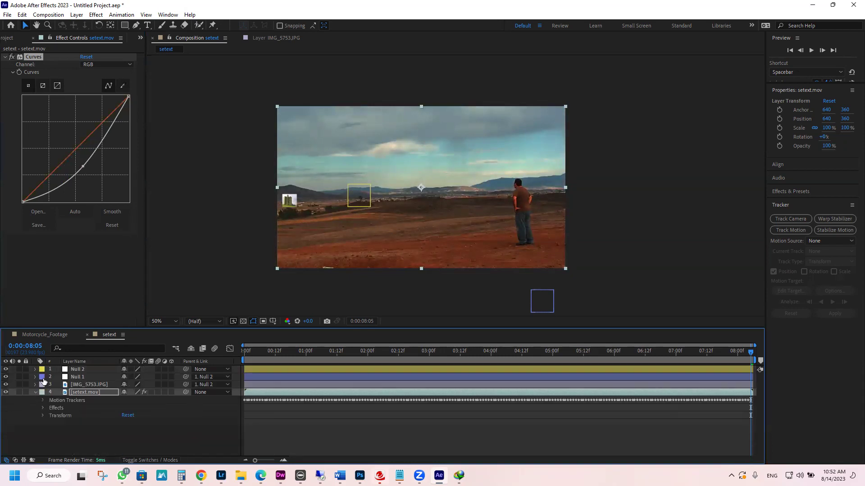
{"action": "left_click", "coordinate": [43, 408]}
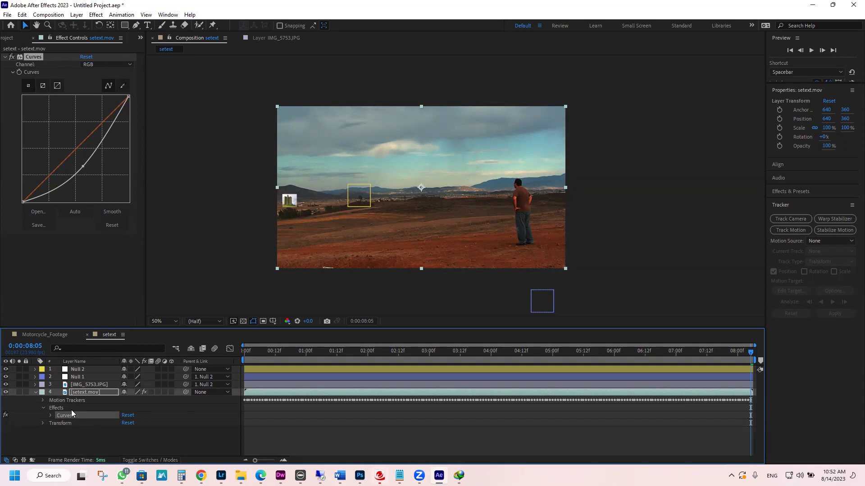
{"action": "key", "text": "Delete"}
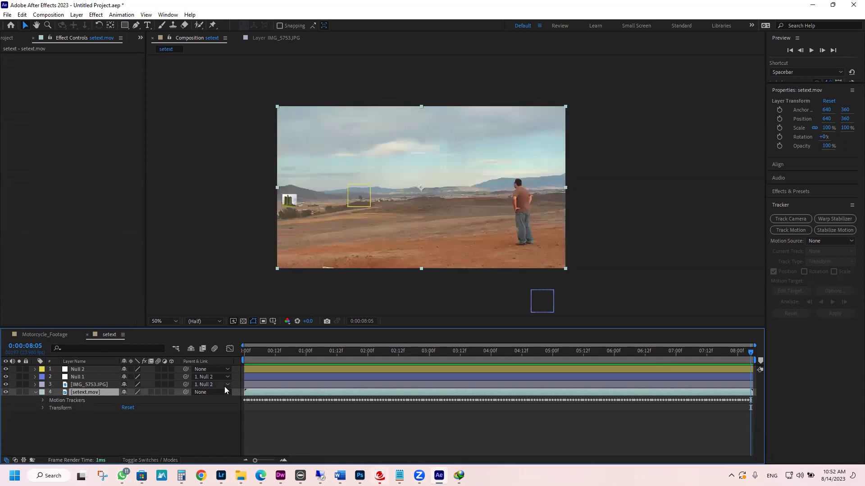
Try the Levels effect on the setext.mov layer, then remove it
{"action": "left_click", "coordinate": [97, 15]}
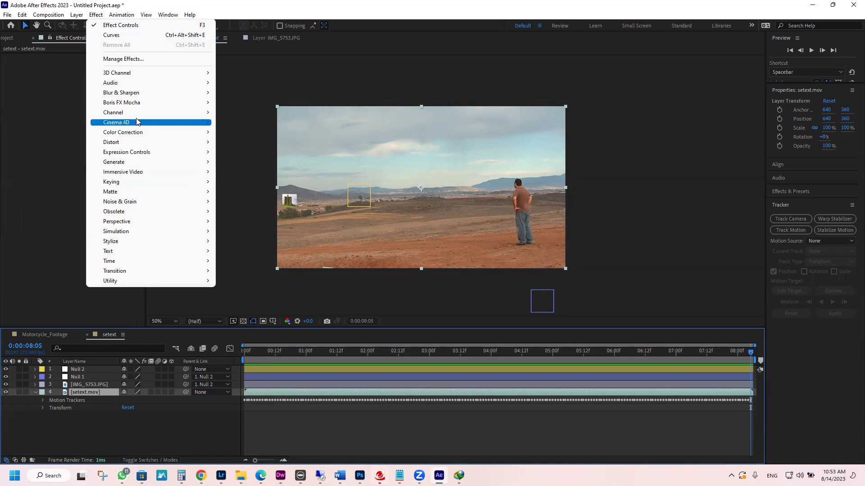
{"action": "mouse_move", "coordinate": [140, 97]}
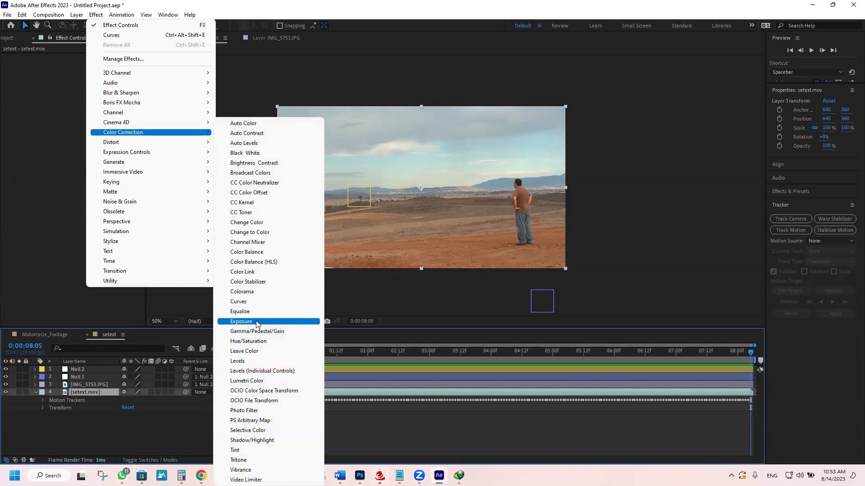
{"action": "left_click", "coordinate": [252, 361]}
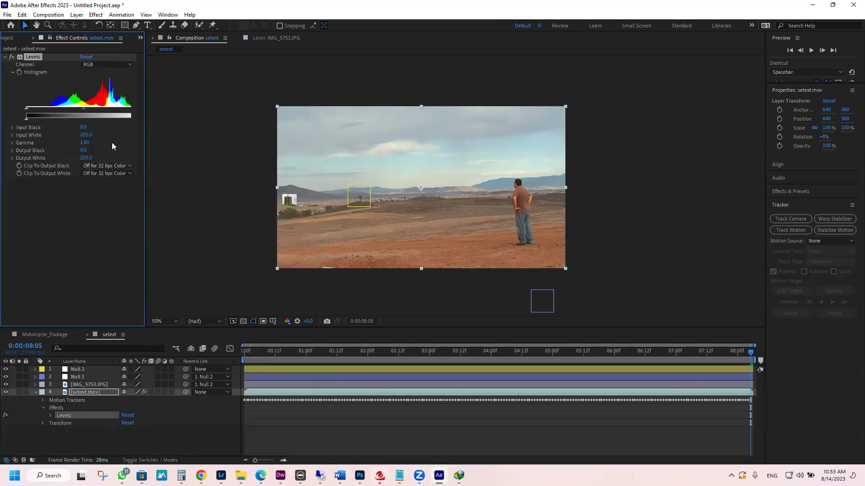
{"action": "left_click", "coordinate": [63, 416]}
{"action": "key", "text": "Delete"}
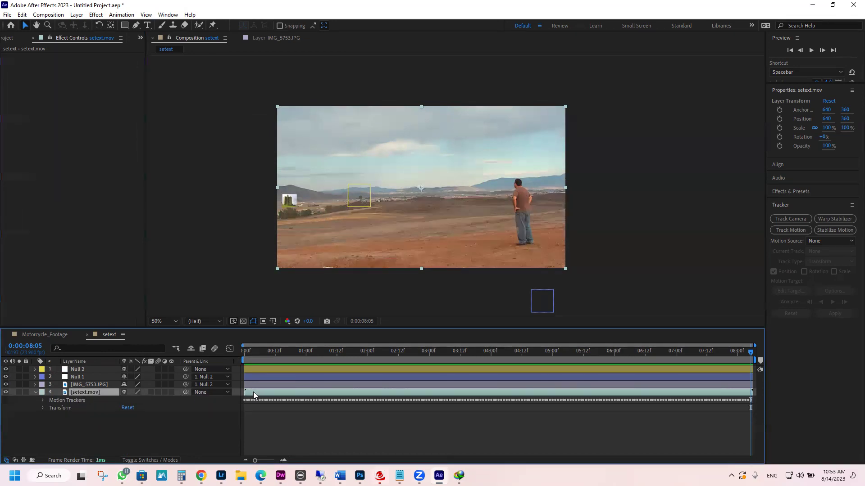
Apply the Black & White effect to setext.mov with Reds at 268 and scrub through the shot to preview it
{"action": "left_click", "coordinate": [122, 15]}
{"action": "mouse_move", "coordinate": [97, 15]}
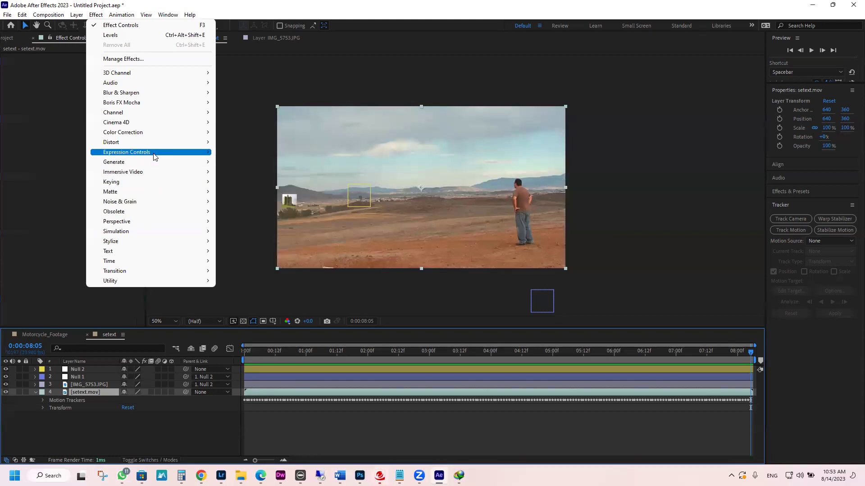
{"action": "mouse_move", "coordinate": [206, 138]}
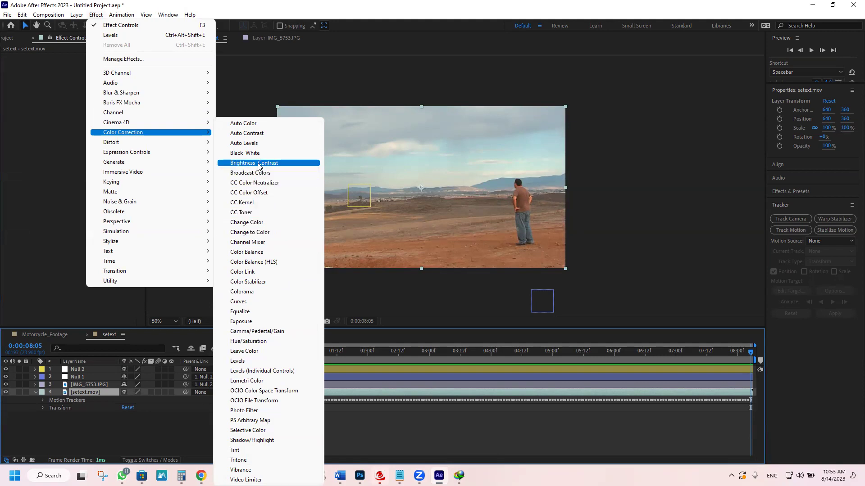
{"action": "left_click", "coordinate": [244, 154]}
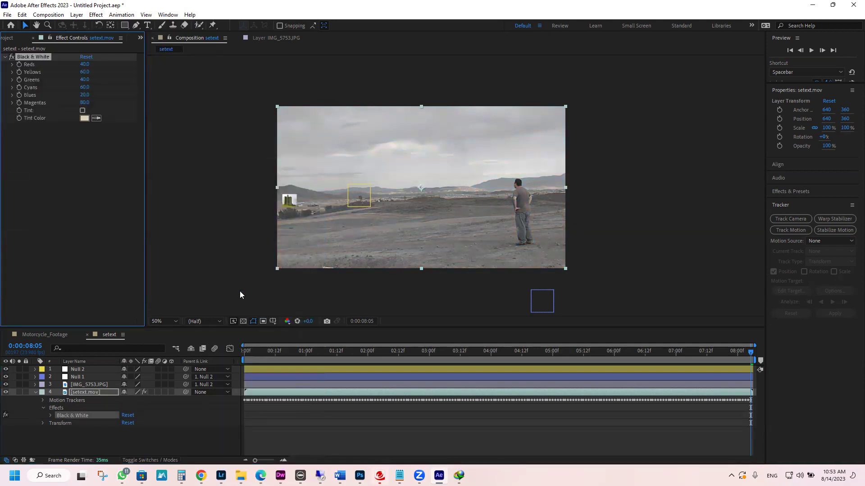
{"action": "left_click_drag", "start_coordinate": [84, 64], "coordinate": [210, 88]}
{"action": "left_click_drag", "start_coordinate": [274, 348], "coordinate": [671, 353]}
{"action": "left_click_drag", "start_coordinate": [603, 359], "coordinate": [418, 356]}
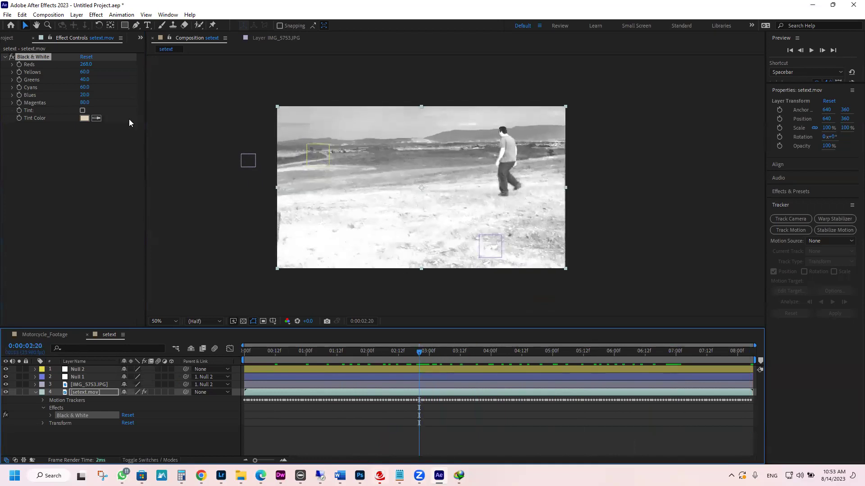
Set the Black & White effect's Reds to 200 and scrub the setext composition to check the footage
{"action": "left_click_drag", "start_coordinate": [86, 63], "coordinate": [78, 64]}
{"action": "left_click", "coordinate": [327, 351]}
{"action": "left_click_drag", "start_coordinate": [297, 358], "coordinate": [769, 353]}
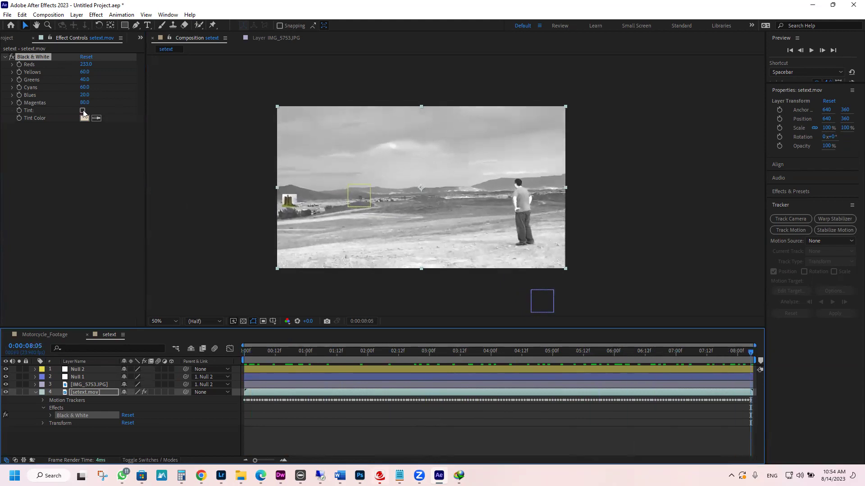
{"action": "type", "text": "200"}
{"action": "key", "text": "Return"}
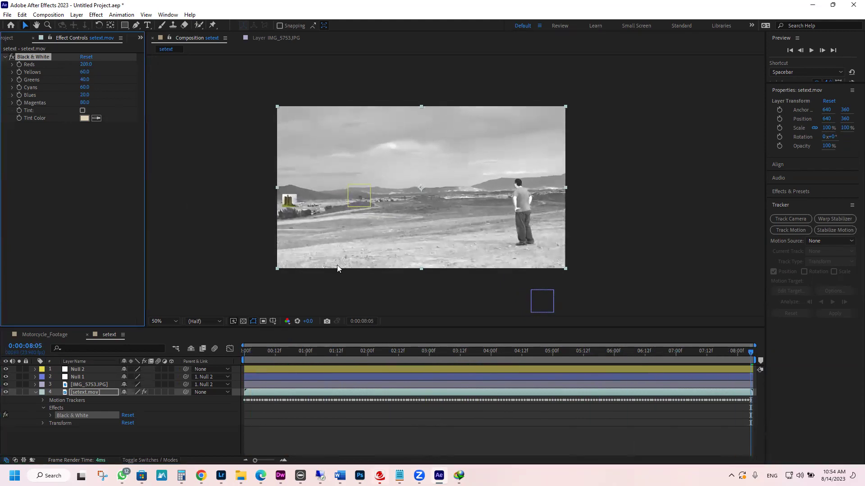
{"action": "left_click_drag", "start_coordinate": [363, 351], "coordinate": [742, 357]}
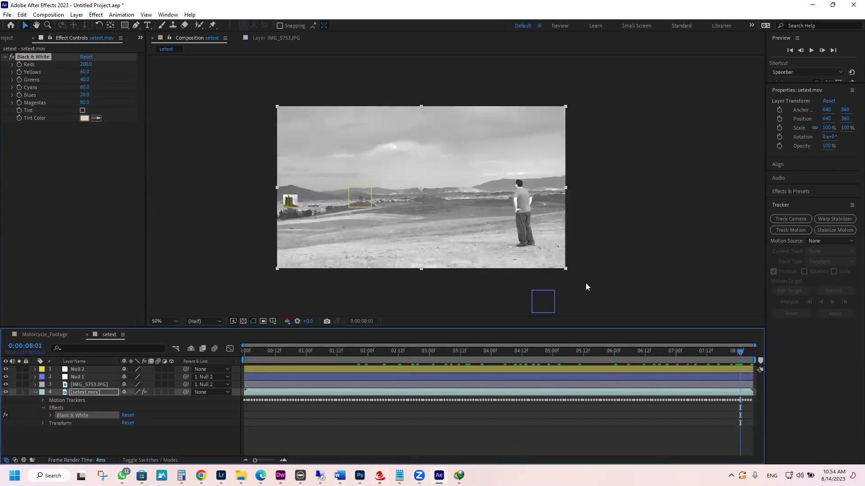
{"action": "left_click_drag", "start_coordinate": [439, 353], "coordinate": [797, 357]}
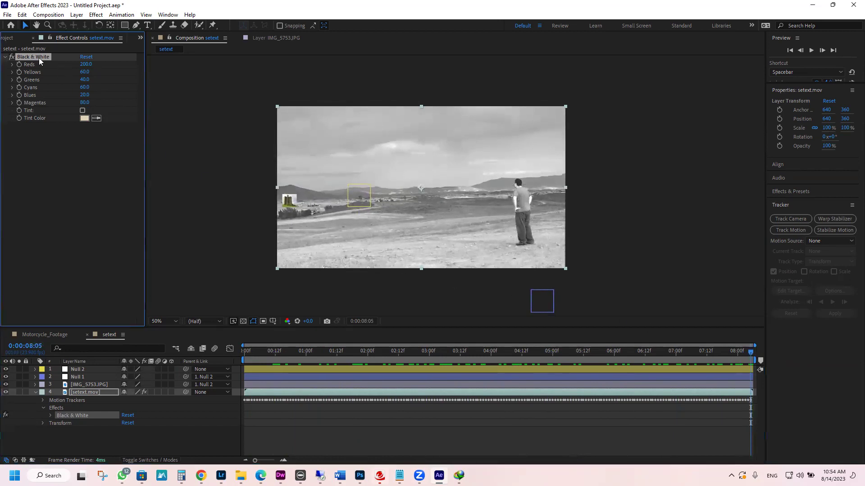
Replace the Black & White effect on setext.mov with Brightness & Contrast, setting Brightness to 98 and Contrast to -100
{"action": "key", "text": "Delete"}
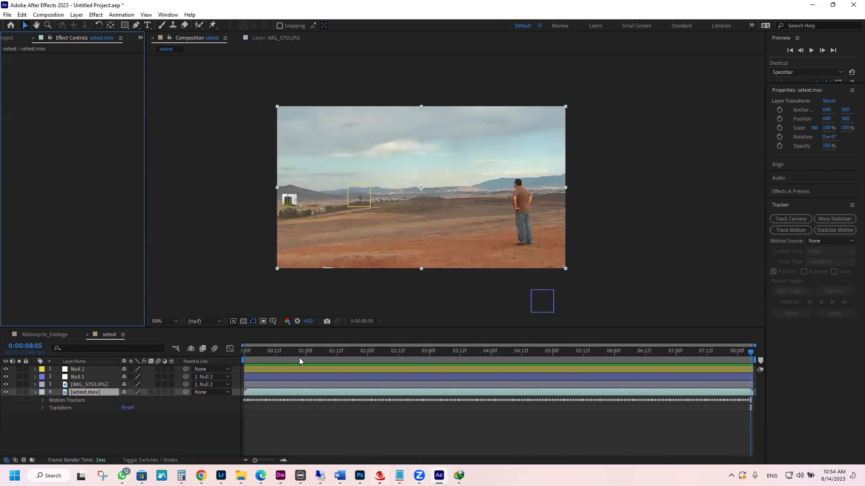
{"action": "left_click", "coordinate": [257, 391]}
{"action": "left_click", "coordinate": [115, 15]}
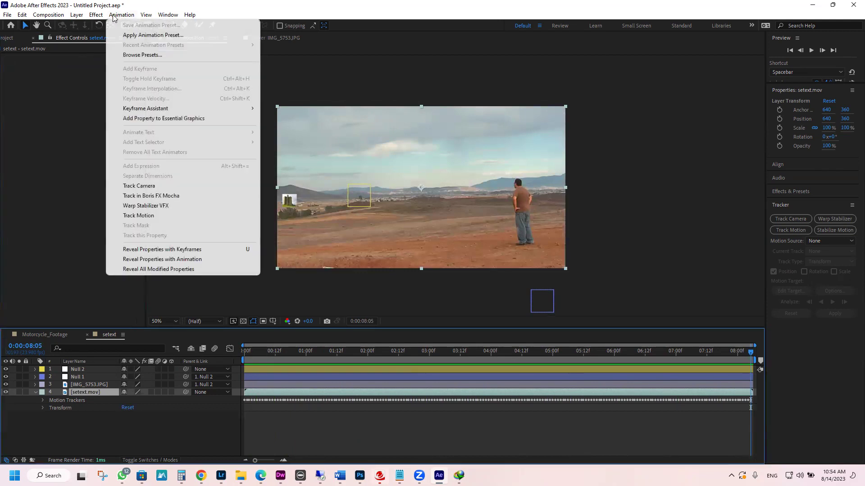
{"action": "left_click", "coordinate": [96, 14]}
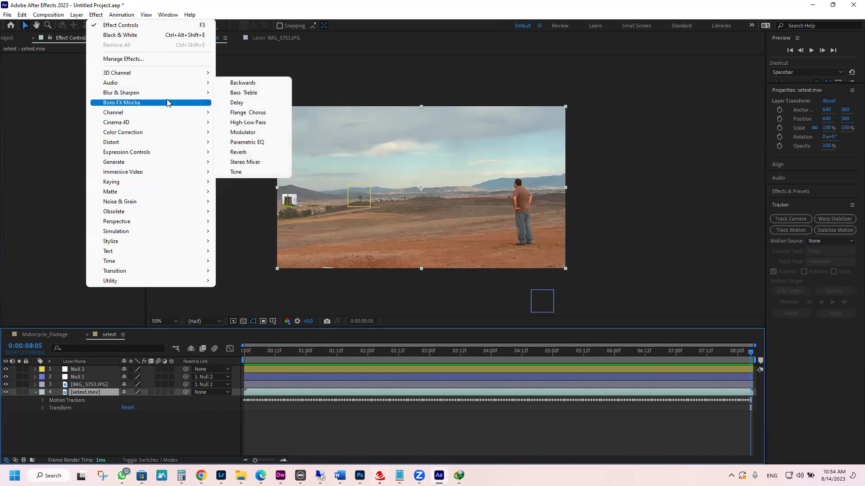
{"action": "mouse_move", "coordinate": [166, 131]}
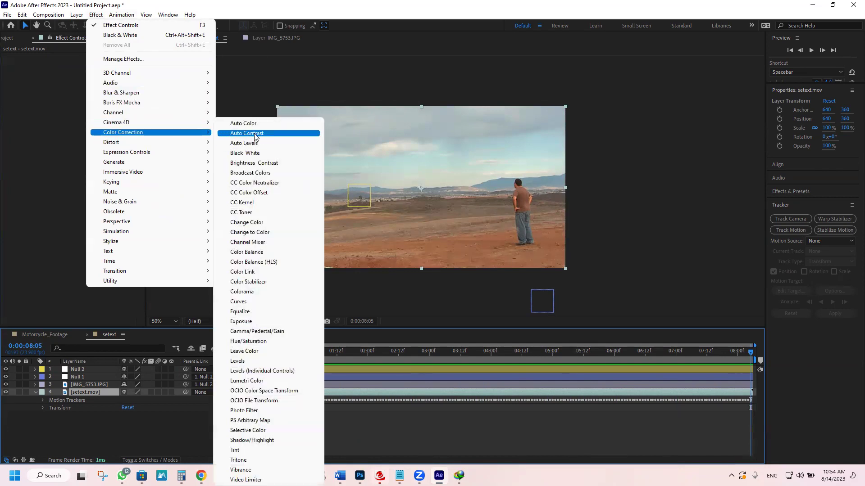
{"action": "left_click", "coordinate": [254, 162]}
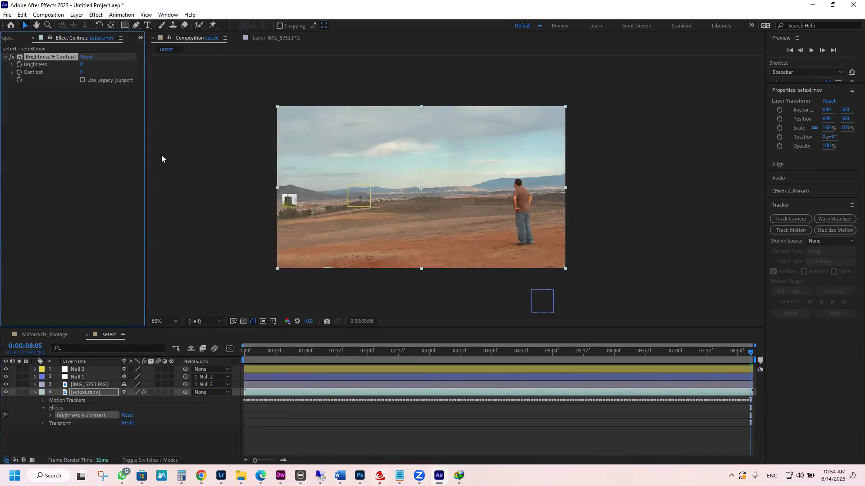
{"action": "left_click_drag", "start_coordinate": [81, 64], "coordinate": [105, 75]}
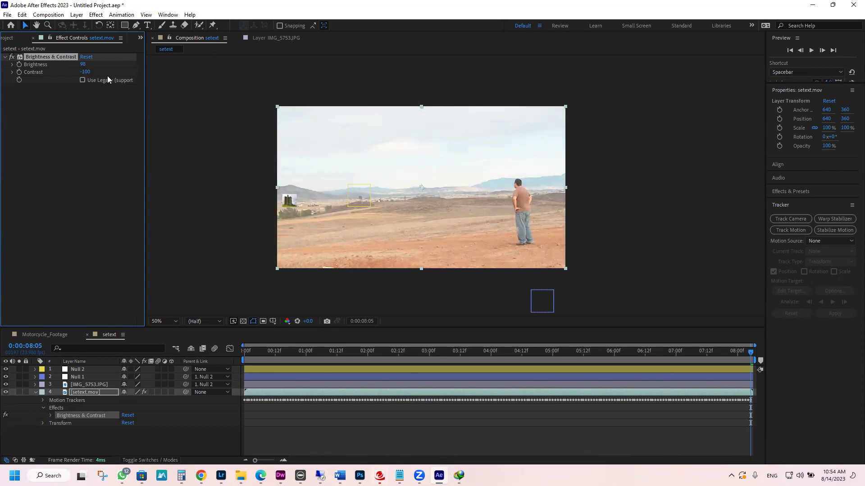
{"action": "left_click", "coordinate": [121, 16]}
{"action": "mouse_move", "coordinate": [104, 16]}
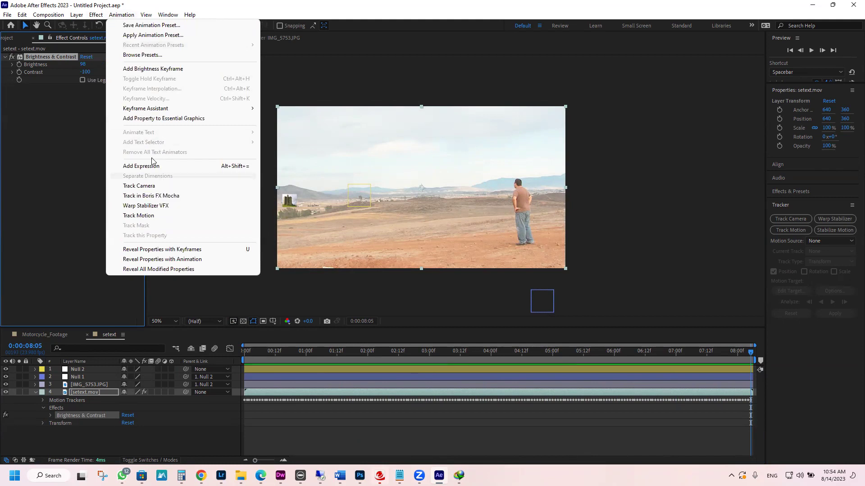
{"action": "mouse_move", "coordinate": [77, 15]}
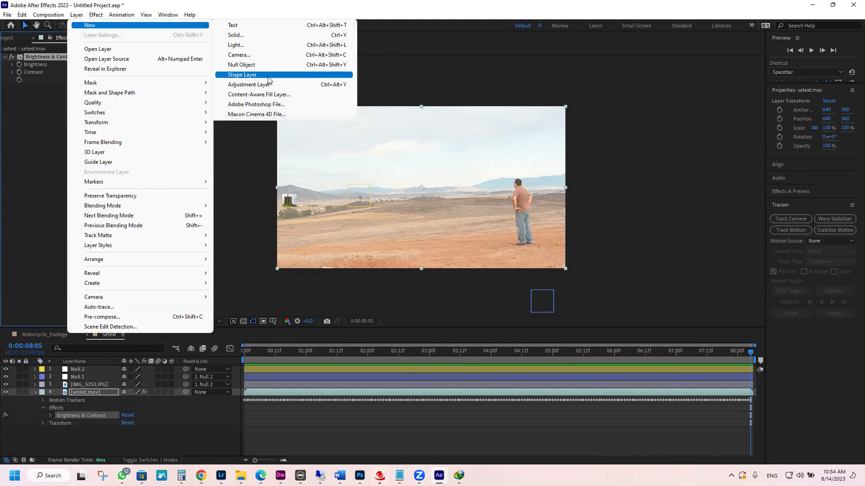
{"action": "left_click", "coordinate": [301, 432]}
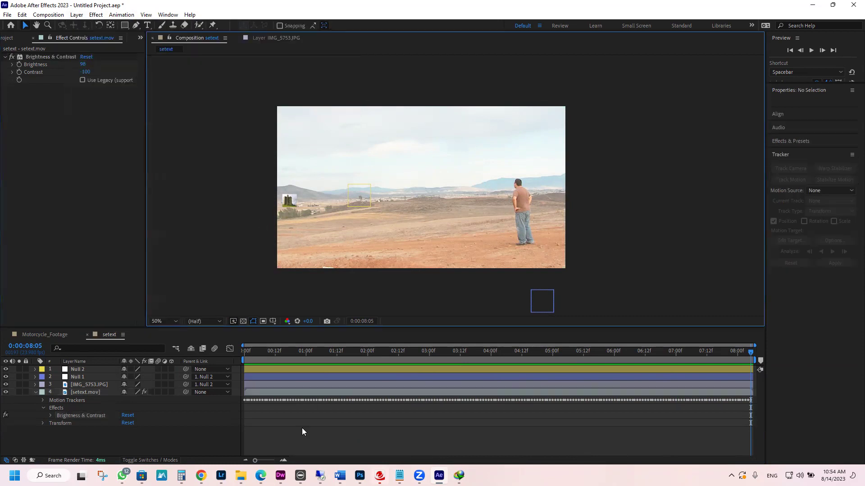
Switch to Microsoft Edge and open the archived Cinematic Tricks & Visual Effects course page on the e-learning portal
{"action": "left_click", "coordinate": [261, 475]}
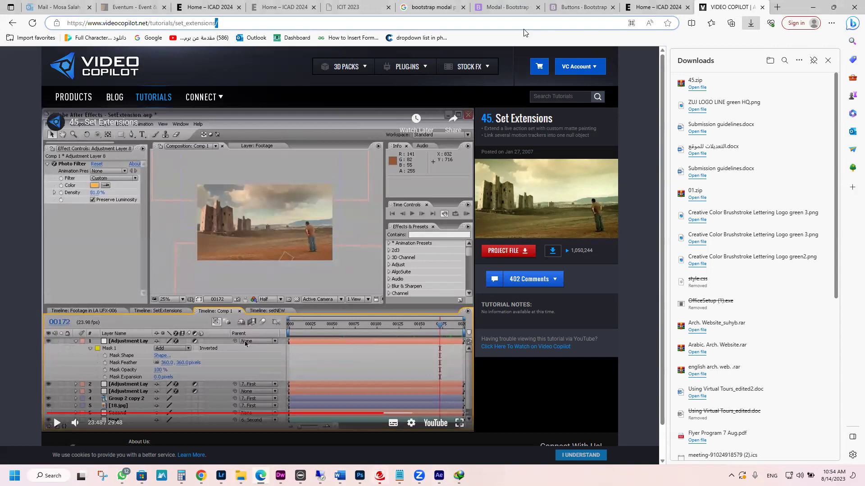
{"action": "type", "text": "el"}
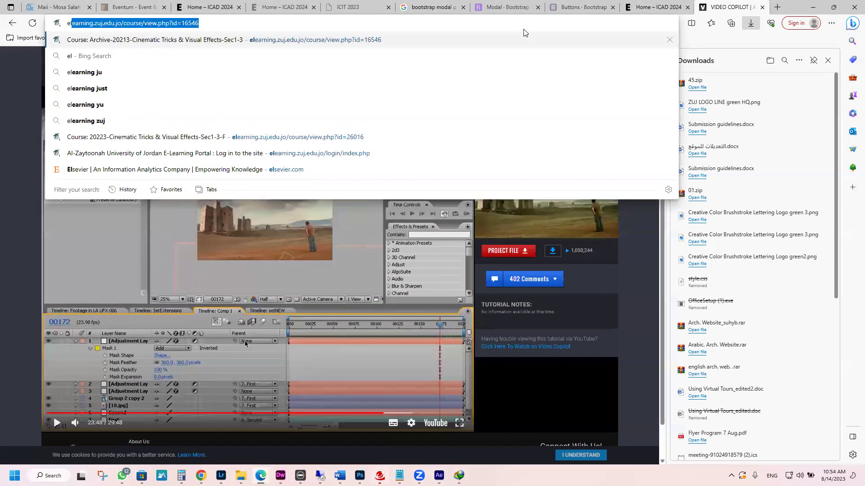
{"action": "key", "text": "Return"}
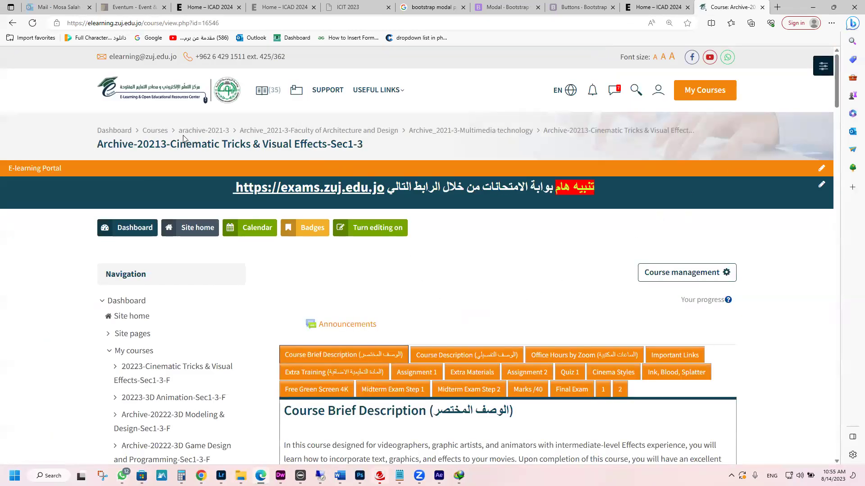
Go to the e-learning dashboard and open the 20223-Cinematic Tricks & Visual Effects-Sec1-3-F course
{"action": "left_click", "coordinate": [114, 130]}
{"action": "scroll", "coordinate": [413, 219], "scroll_direction": "down", "scroll_amount": 2}
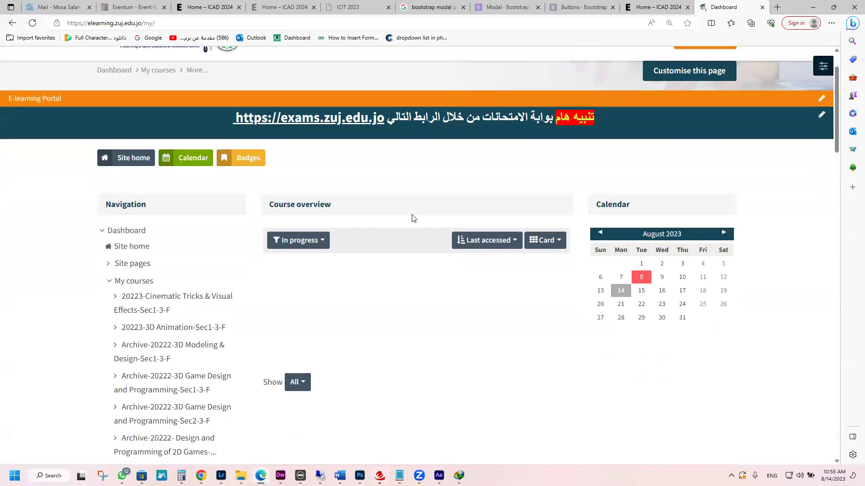
{"action": "scroll", "coordinate": [413, 218], "scroll_direction": "down", "scroll_amount": 3}
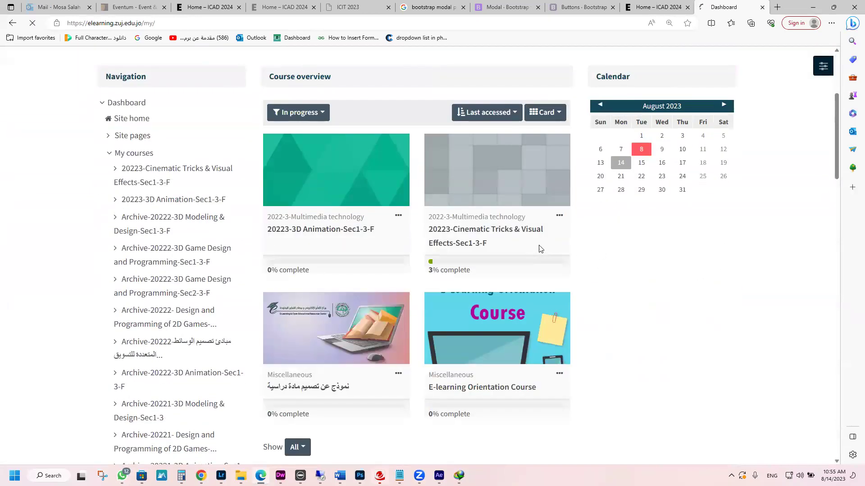
{"action": "scroll", "coordinate": [502, 248], "scroll_direction": "down", "scroll_amount": 3}
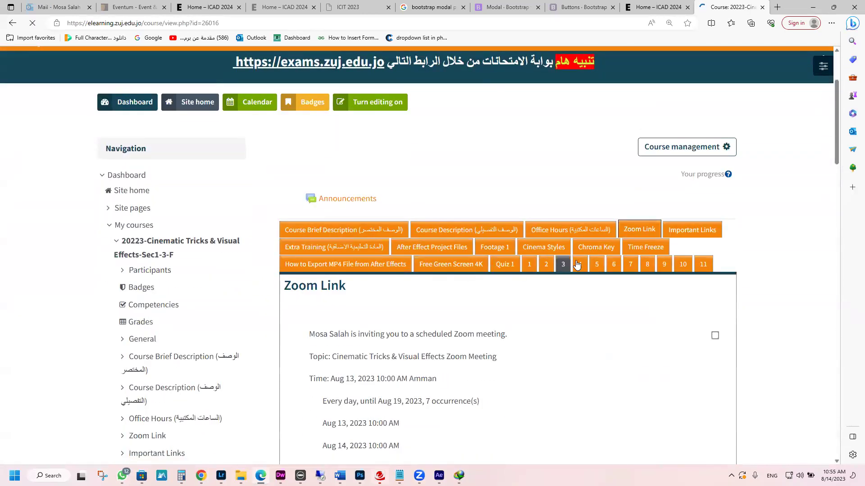
Look through the course sections from Time Freeze and Free Green Screen 4K to Important Links, Footage 1 and Cinema Styles
{"action": "left_click", "coordinate": [599, 252]}
{"action": "left_click", "coordinate": [646, 249]}
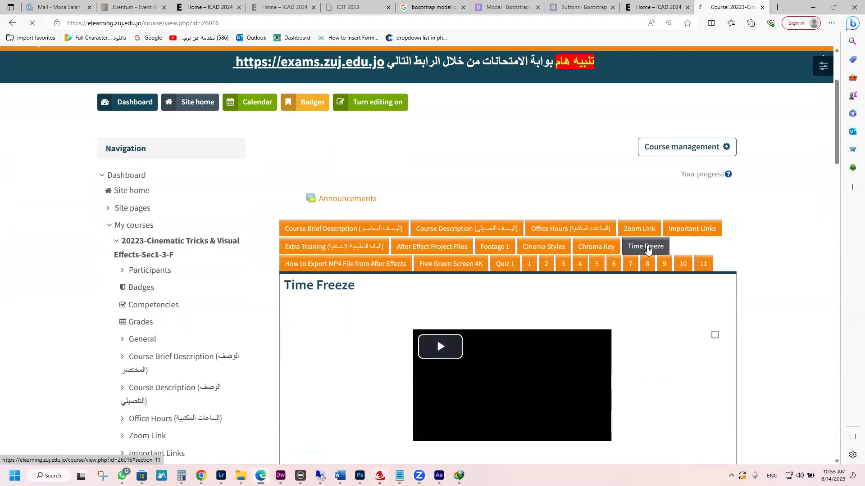
{"action": "left_click", "coordinate": [397, 268]}
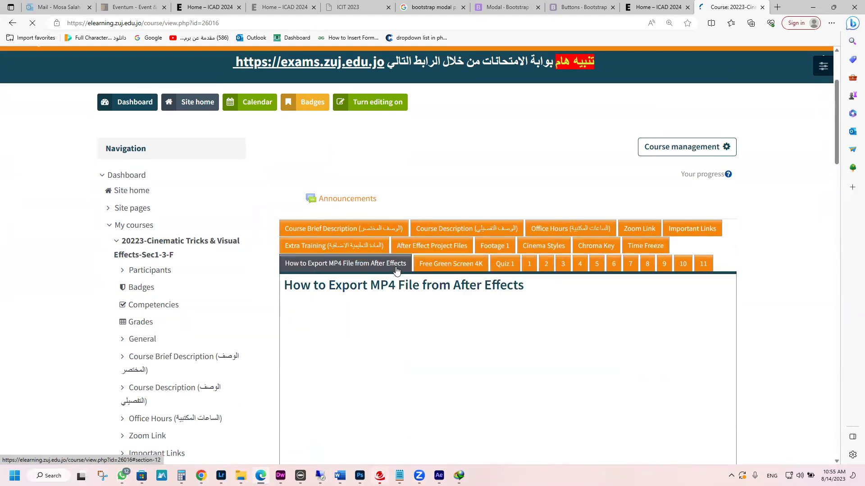
{"action": "left_click", "coordinate": [434, 265]}
{"action": "scroll", "coordinate": [423, 266], "scroll_direction": "down", "scroll_amount": 1}
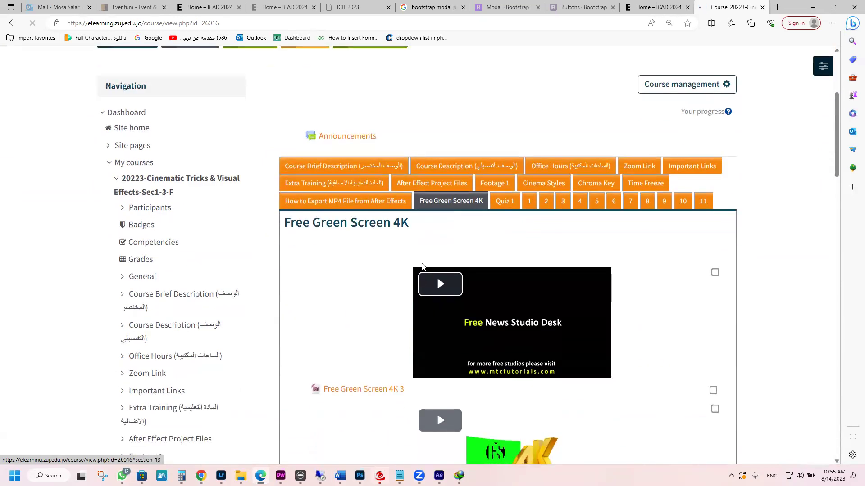
{"action": "left_click", "coordinate": [690, 173]}
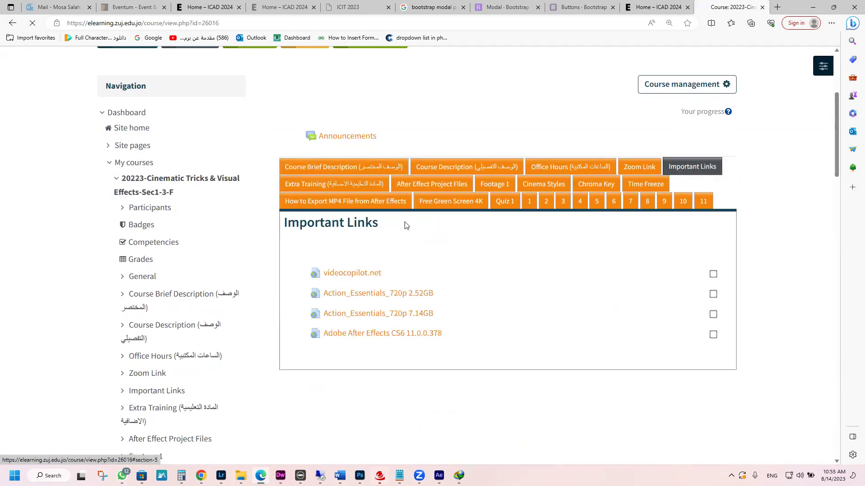
{"action": "left_click", "coordinate": [434, 188]}
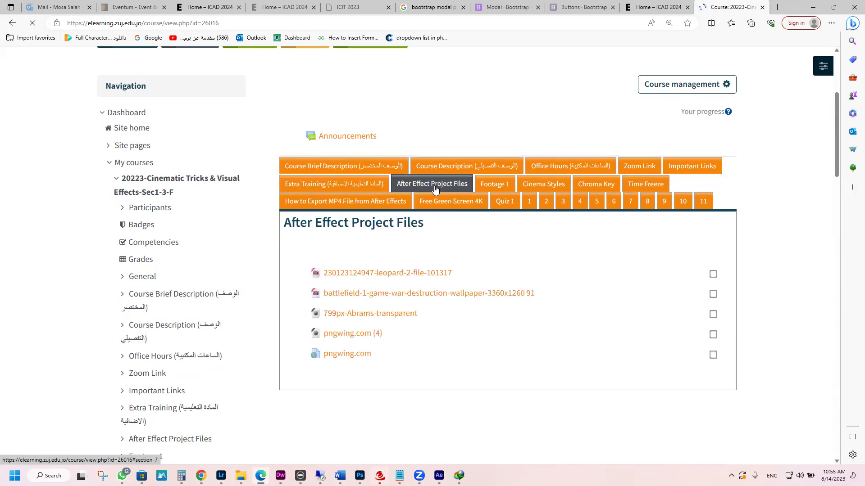
{"action": "left_click", "coordinate": [487, 185]}
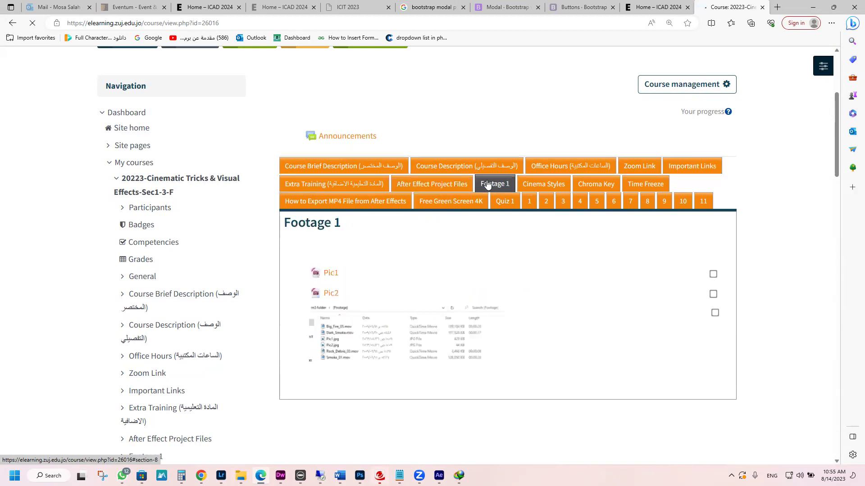
{"action": "left_click", "coordinate": [536, 186]}
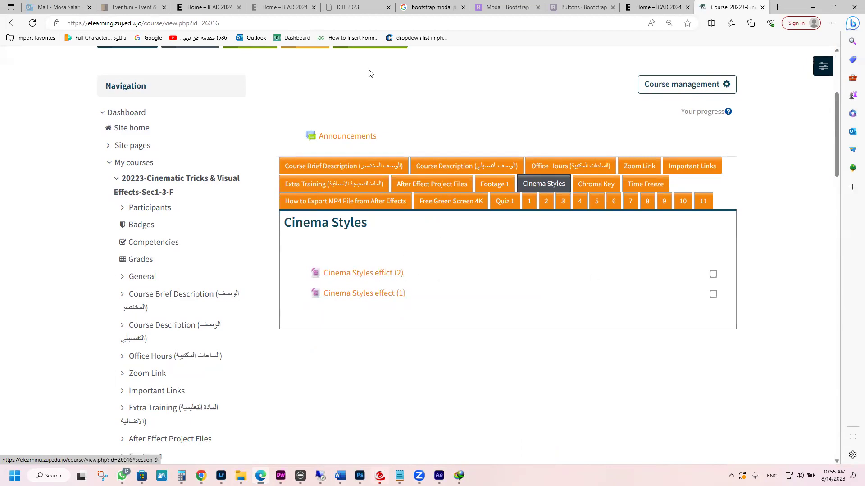
Turn on editing for the course and go to the Cinema Styles section
{"action": "scroll", "coordinate": [380, 121], "scroll_direction": "up", "scroll_amount": 4}
{"action": "left_click", "coordinate": [381, 230]}
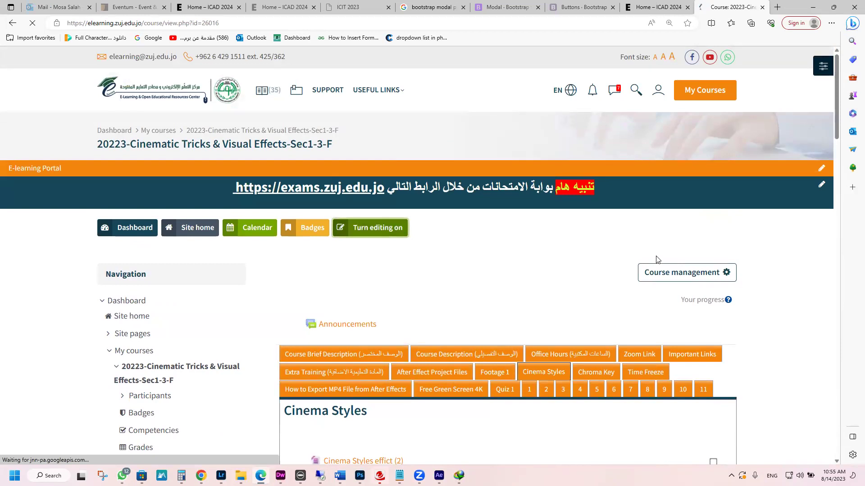
{"action": "scroll", "coordinate": [404, 261], "scroll_direction": "down", "scroll_amount": 20}
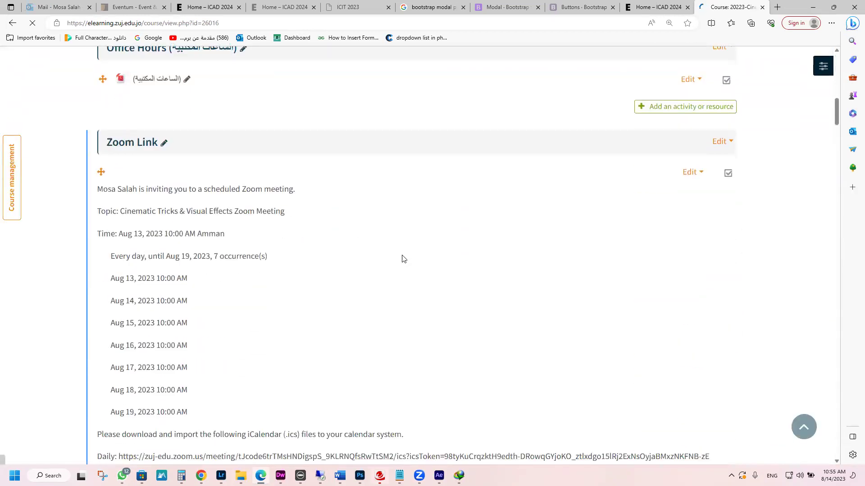
{"action": "scroll", "coordinate": [404, 260], "scroll_direction": "down", "scroll_amount": 15}
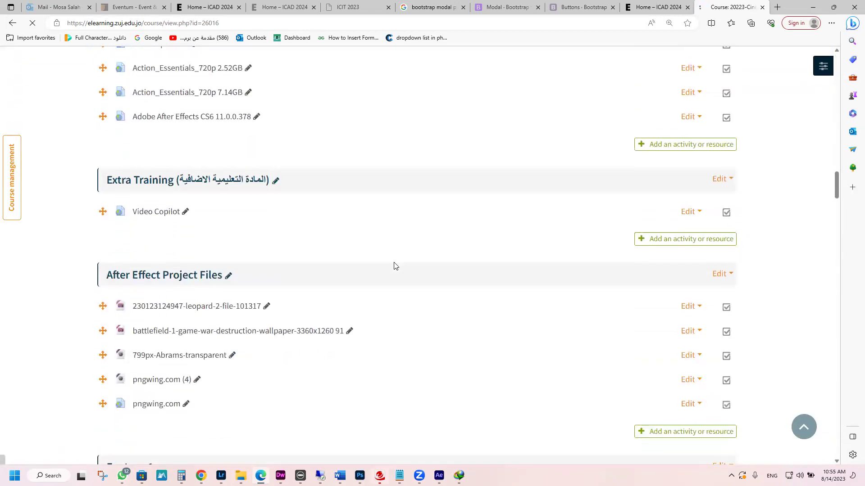
{"action": "scroll", "coordinate": [398, 264], "scroll_direction": "down", "scroll_amount": 12}
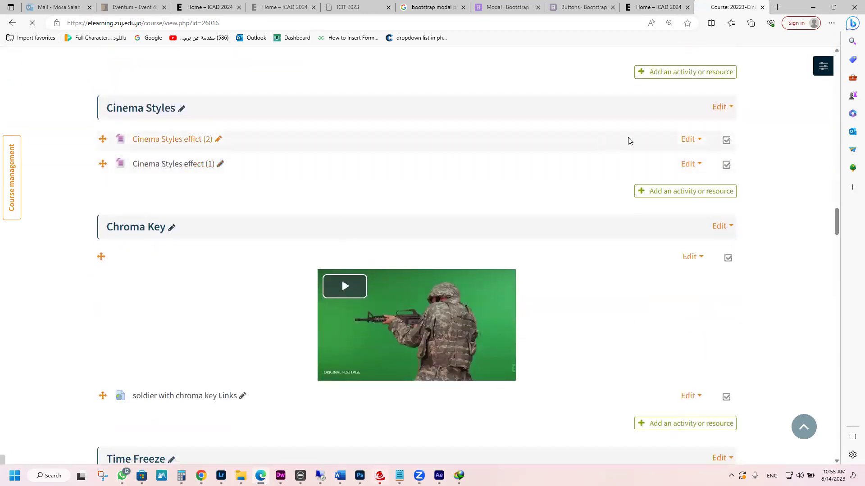
Hide the Cinema Styles effict (2) file from students and make it visible again
{"action": "left_click", "coordinate": [688, 139]}
{"action": "left_click", "coordinate": [654, 199]}
{"action": "left_click", "coordinate": [688, 139]}
{"action": "left_click", "coordinate": [663, 162]}
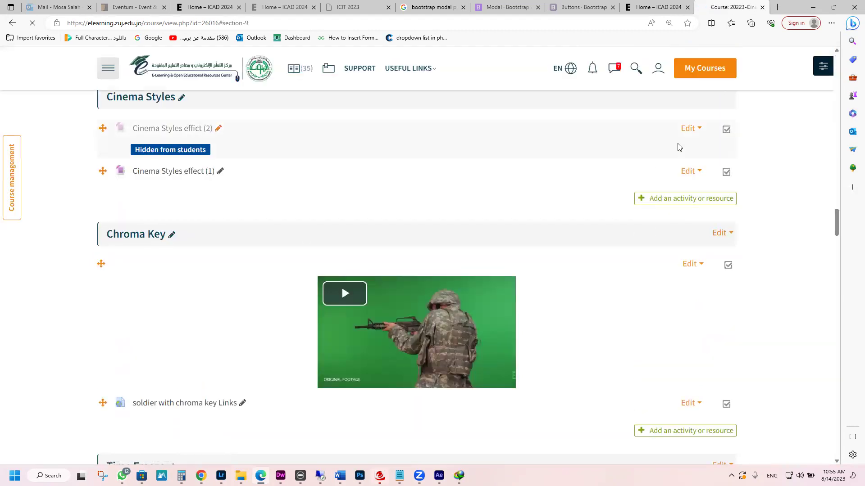
{"action": "left_click", "coordinate": [688, 128]}
{"action": "left_click", "coordinate": [688, 186]}
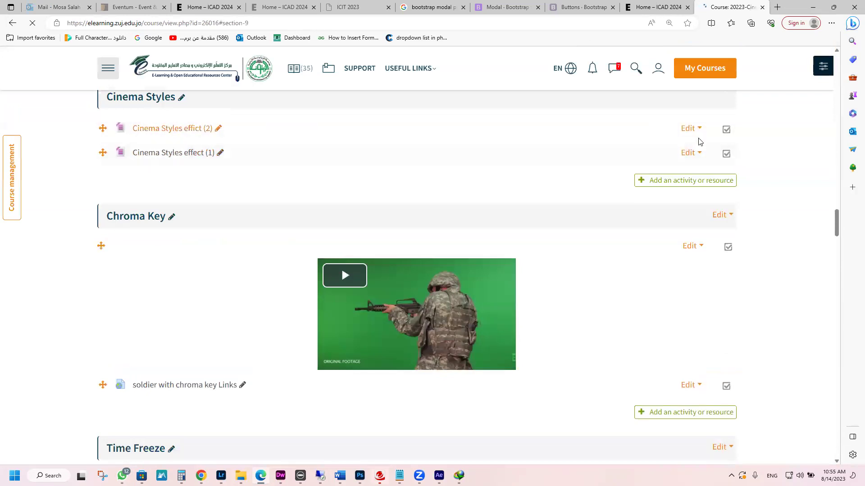
Rename the Cinema Styles effict (2) file as Cinema Styles effect (2), save it and return to the course
{"action": "left_click", "coordinate": [687, 128]}
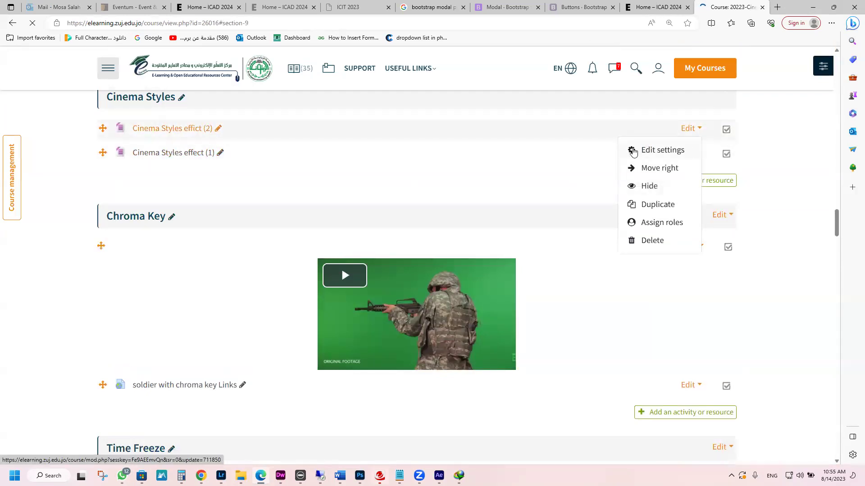
{"action": "key", "text": "Escape"}
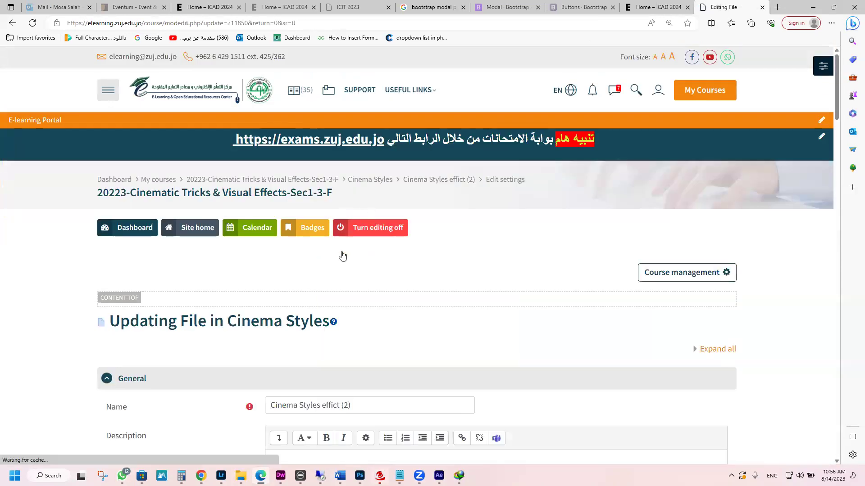
{"action": "scroll", "coordinate": [334, 265], "scroll_direction": "down", "scroll_amount": 3}
{"action": "left_click", "coordinate": [331, 279]}
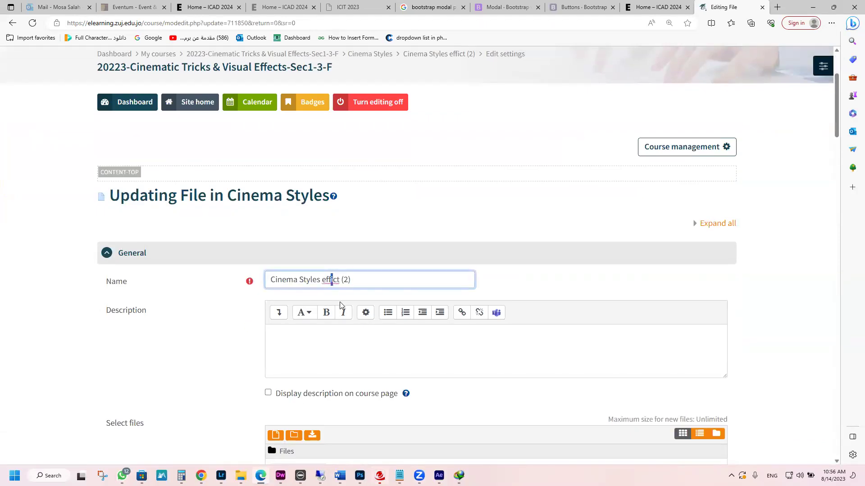
{"action": "scroll", "coordinate": [342, 316], "scroll_direction": "down", "scroll_amount": 7}
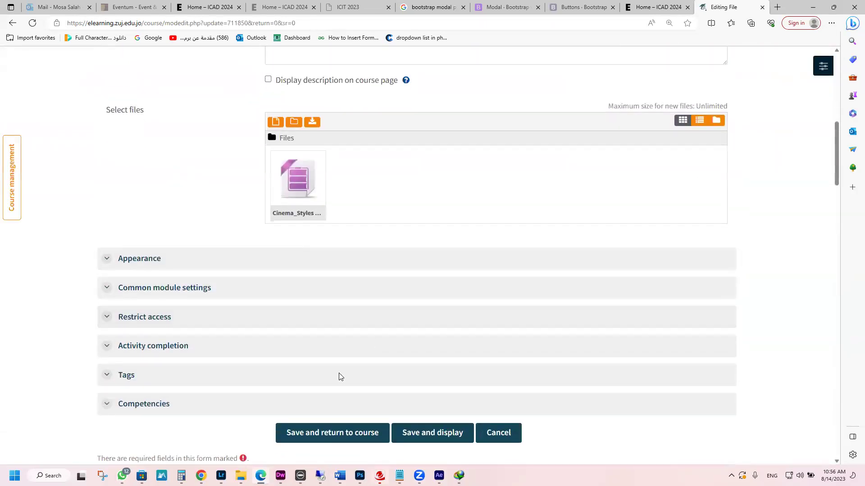
{"action": "left_click", "coordinate": [344, 433]}
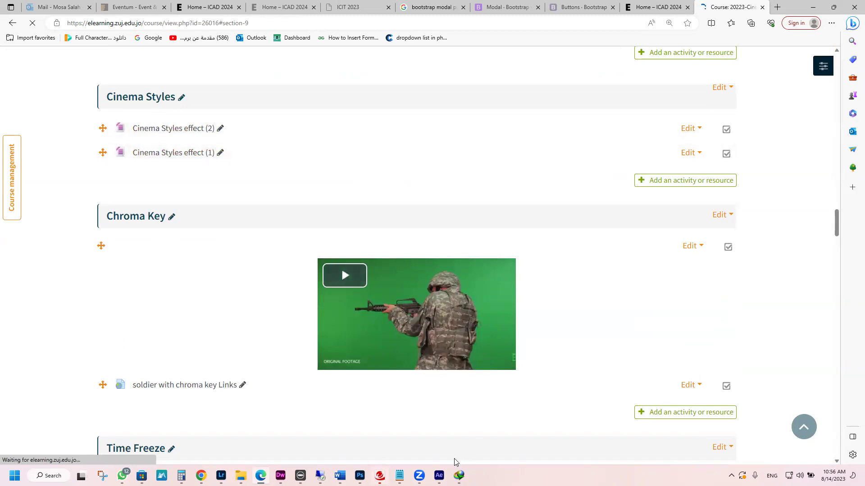
Check the end of the setext shot in After Effects and switch to Chrome to view the Video Copilot Set Extensions tutorial
{"action": "left_click", "coordinate": [440, 475]}
{"action": "left_click_drag", "start_coordinate": [363, 354], "coordinate": [794, 337]}
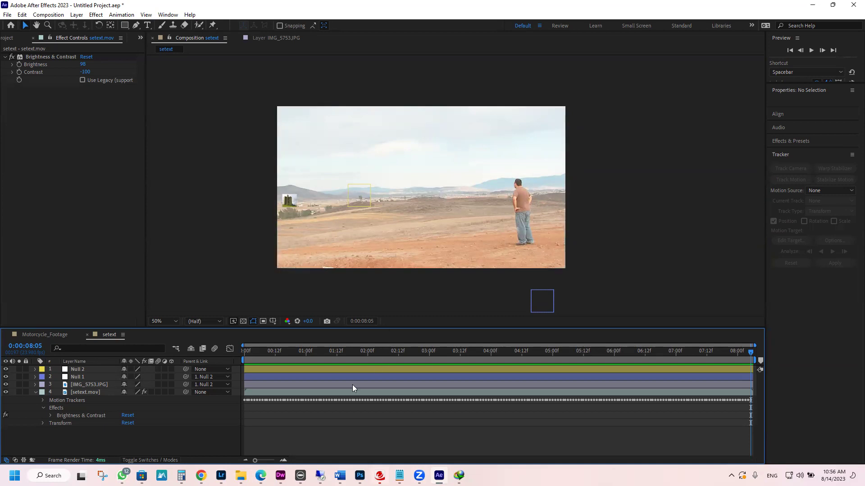
{"action": "key", "text": "alt+Tab"}
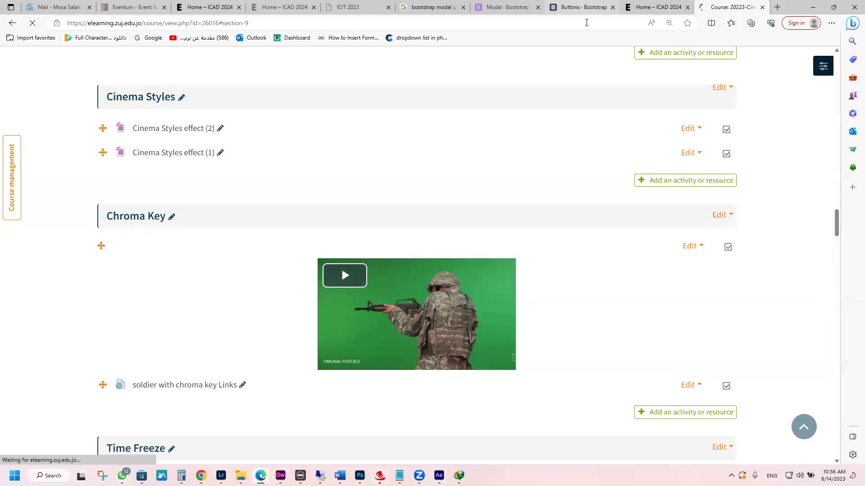
{"action": "left_click", "coordinate": [201, 476]}
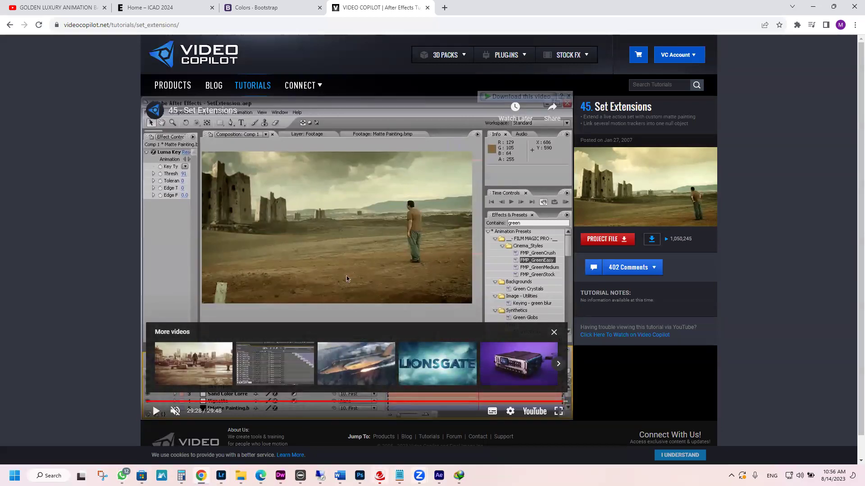
Switch back to After Effects and scrub the setext composition from start to end to examine the tracked castle image
{"action": "key", "text": "alt+Tab"}
{"action": "left_click_drag", "start_coordinate": [455, 352], "coordinate": [445, 336]}
{"action": "left_click_drag", "start_coordinate": [504, 332], "coordinate": [769, 341]}
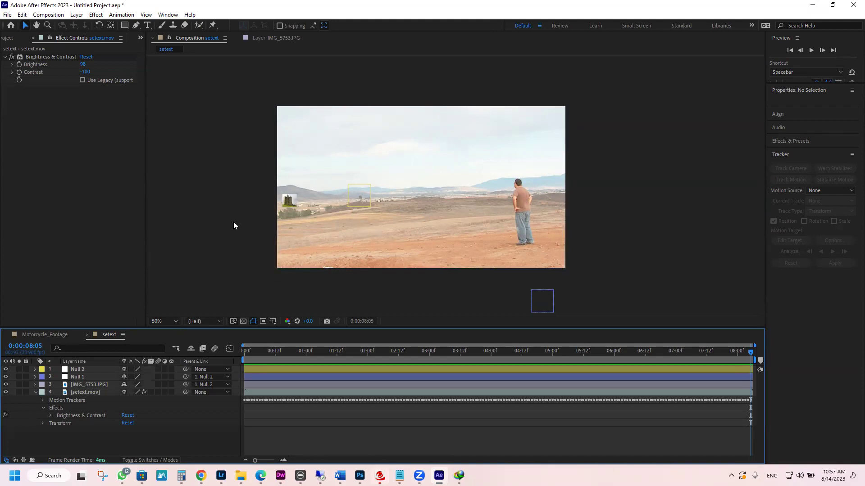
{"action": "left_click_drag", "start_coordinate": [324, 351], "coordinate": [133, 337]}
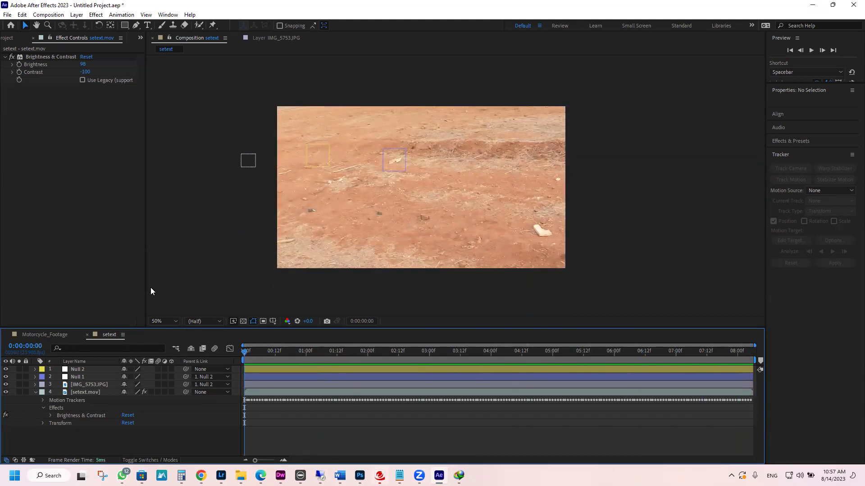
{"action": "left_click_drag", "start_coordinate": [478, 352], "coordinate": [826, 353]}
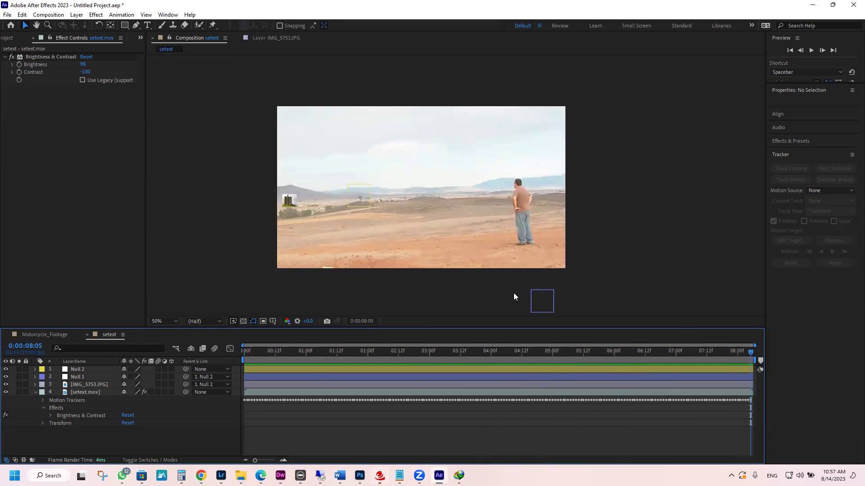
Select the castle image IMG_5753.JPG in the setext composition for a close look at its background
{"action": "scroll", "coordinate": [311, 212], "scroll_direction": "up", "scroll_amount": 4}
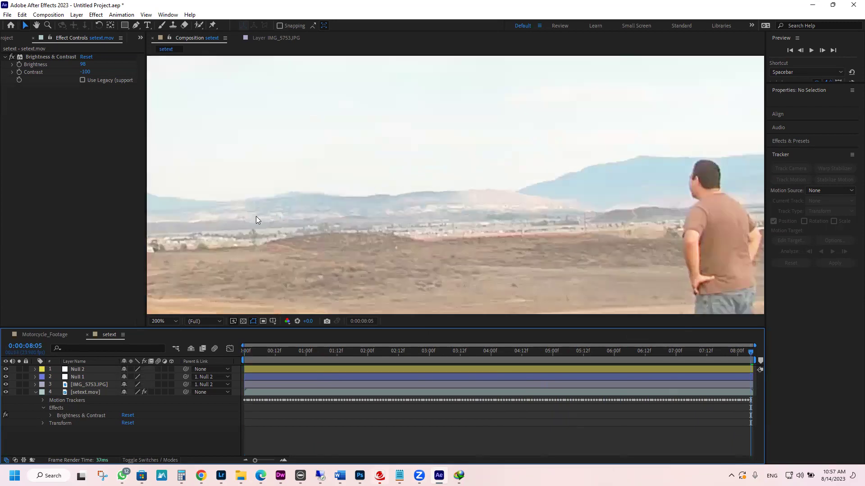
{"action": "left_click_drag", "start_coordinate": [270, 206], "coordinate": [424, 145]}
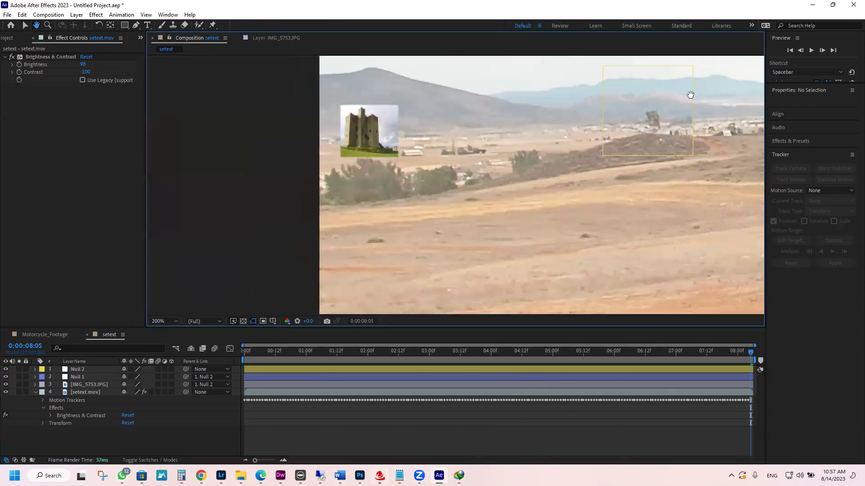
{"action": "left_click", "coordinate": [378, 130]}
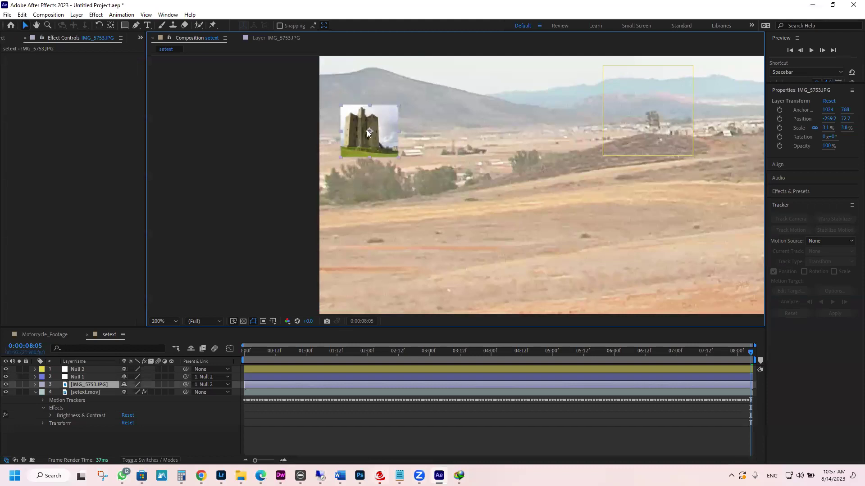
Switch to the 45 folder in File Explorer and open IMG_5753.JPG with Adobe Photoshop 2023
{"action": "mouse_move", "coordinate": [240, 475]}
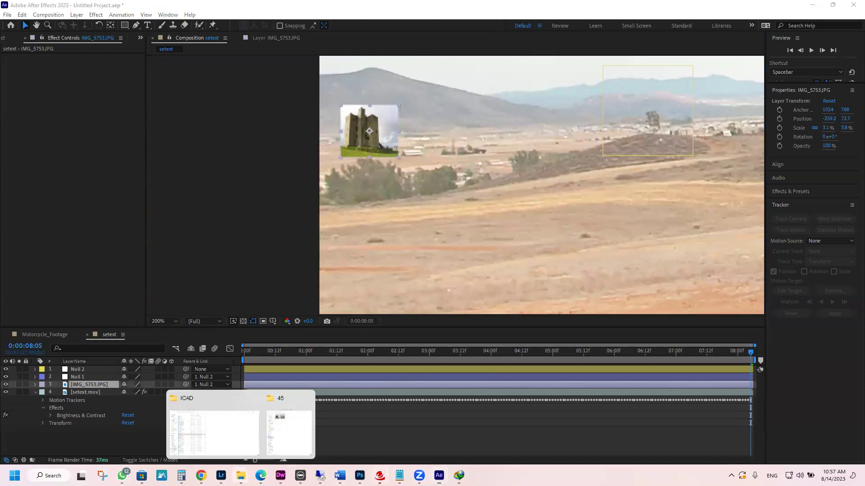
{"action": "left_click", "coordinate": [267, 445]}
{"action": "left_click", "coordinate": [106, 104]}
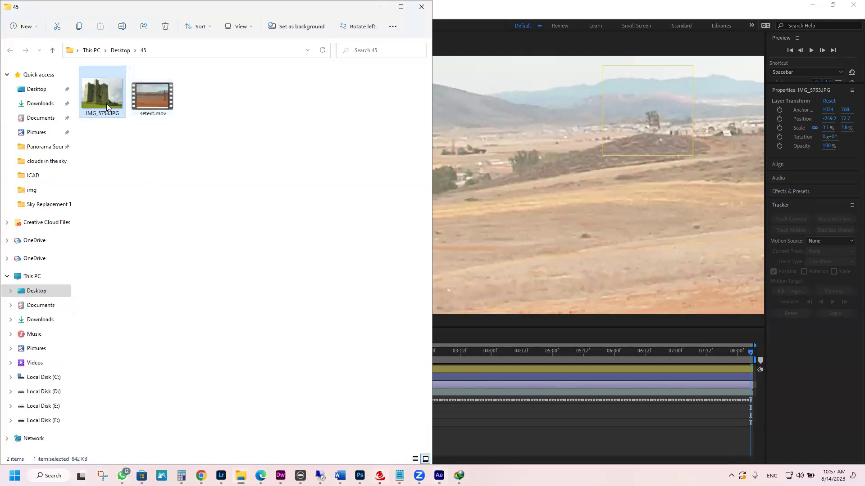
{"action": "right_click", "coordinate": [106, 104]}
{"action": "mouse_move", "coordinate": [153, 167]}
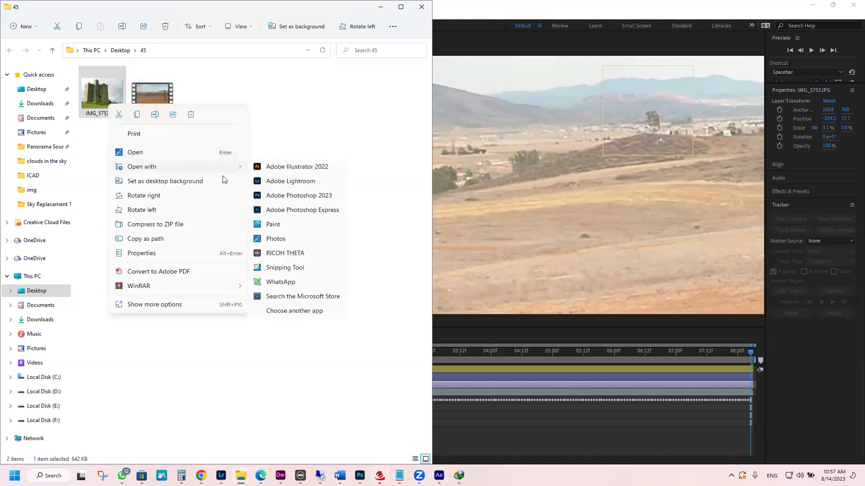
{"action": "left_click", "coordinate": [334, 202]}
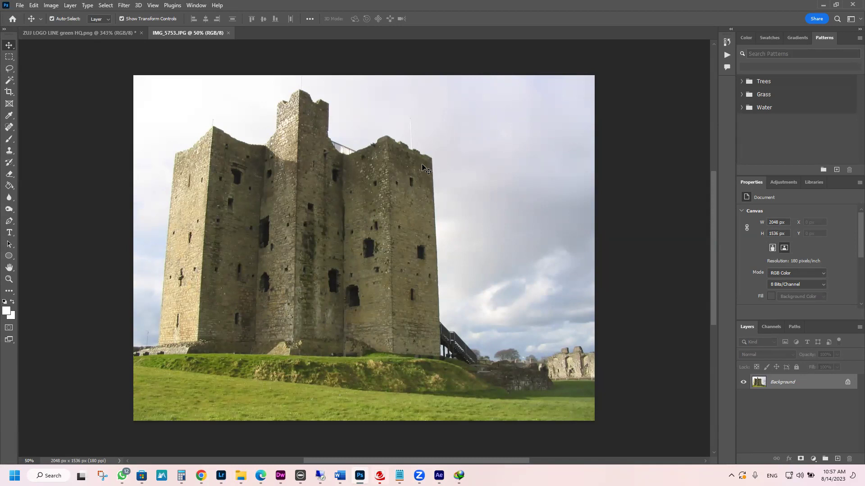
Select the castle automatically with Select Subject and try masking the layer to that selection
{"action": "left_click", "coordinate": [104, 6]}
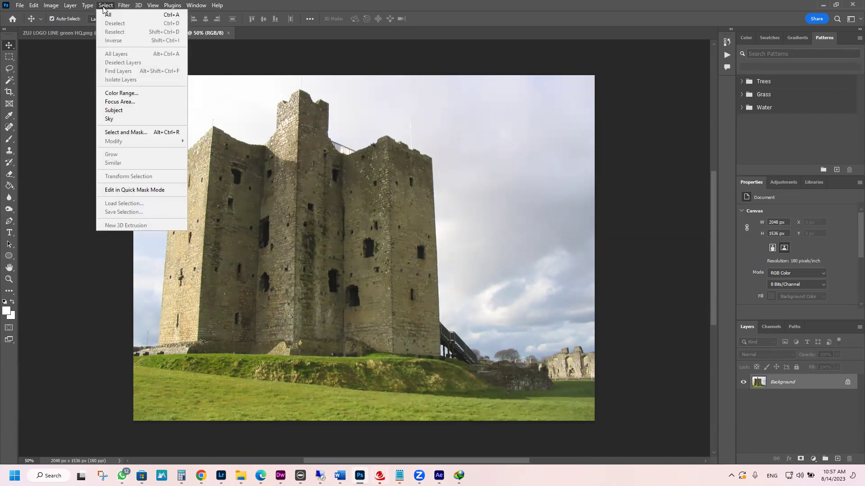
{"action": "left_click", "coordinate": [119, 110]}
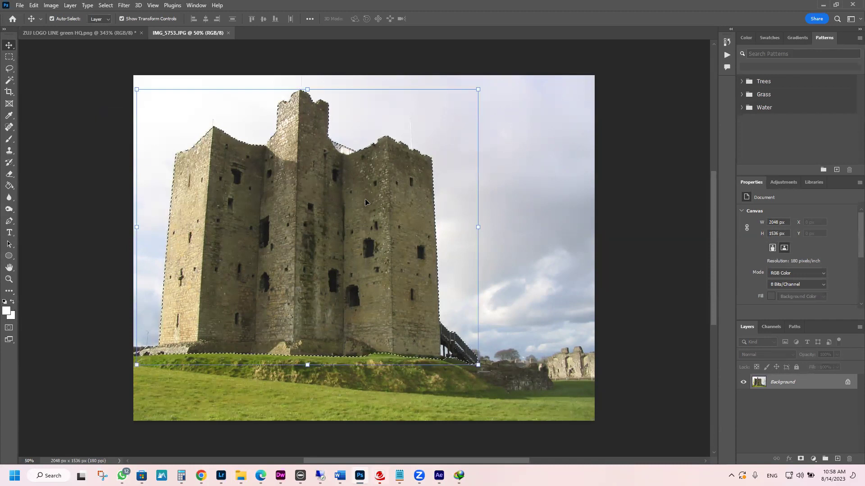
{"action": "left_click", "coordinate": [801, 459]}
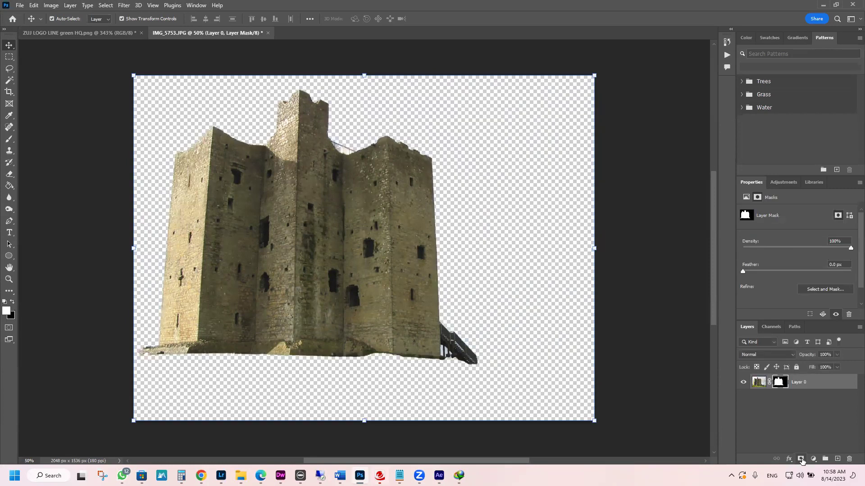
{"action": "left_click", "coordinate": [801, 459]}
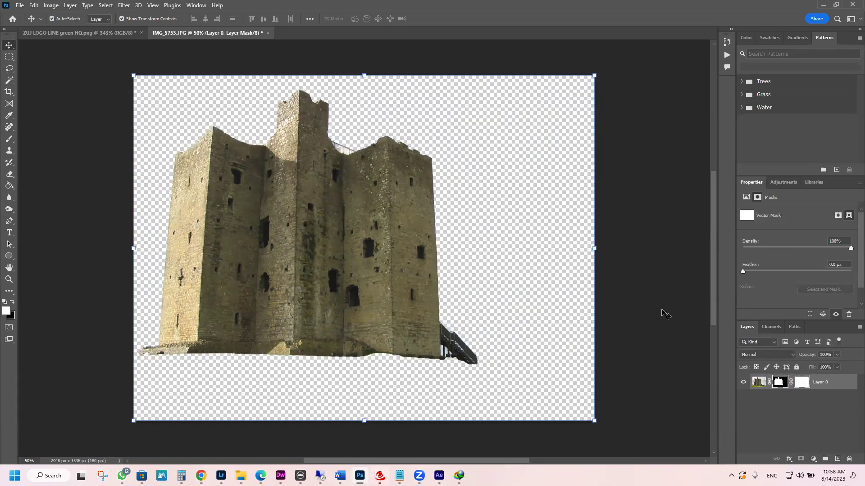
{"action": "key", "text": "ctrl+z"}
{"action": "key", "text": "ctrl+z"}
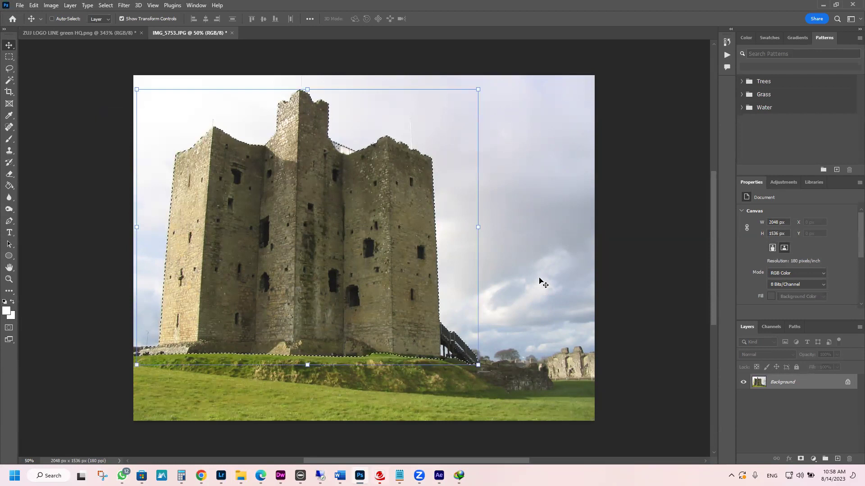
Deselect the castle outline and bring it back with Reselect
{"action": "left_click", "coordinate": [52, 6]}
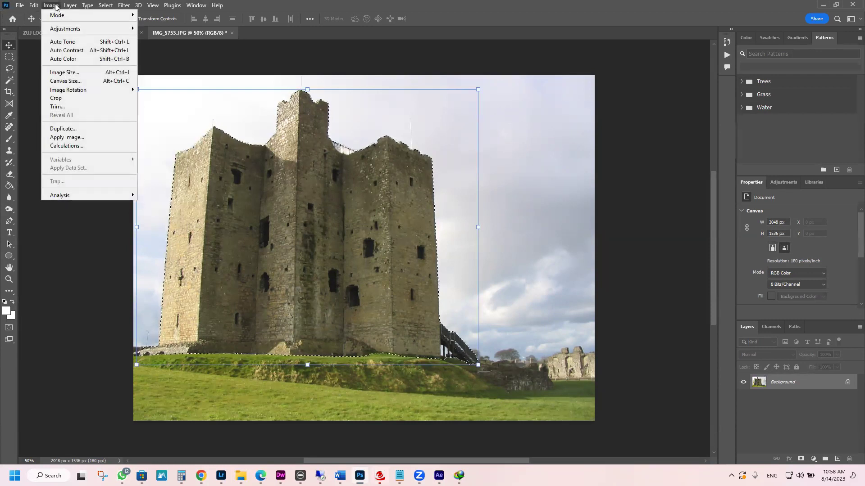
{"action": "mouse_move", "coordinate": [103, 6]}
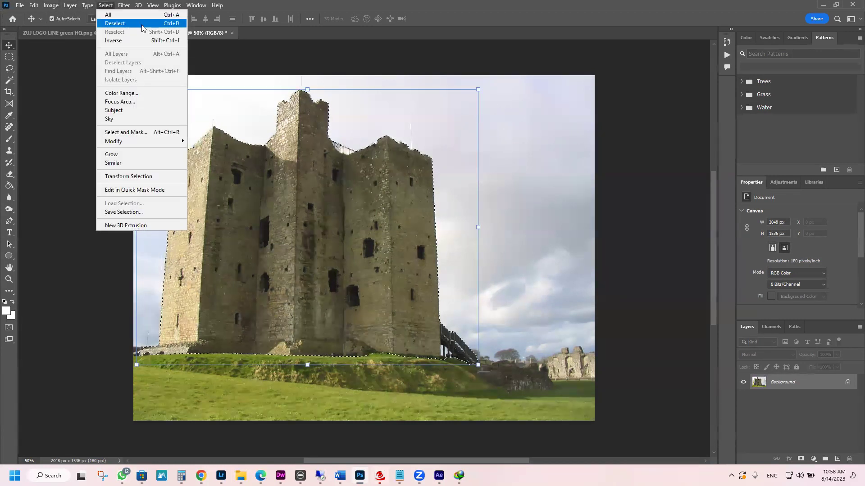
{"action": "left_click", "coordinate": [118, 24]}
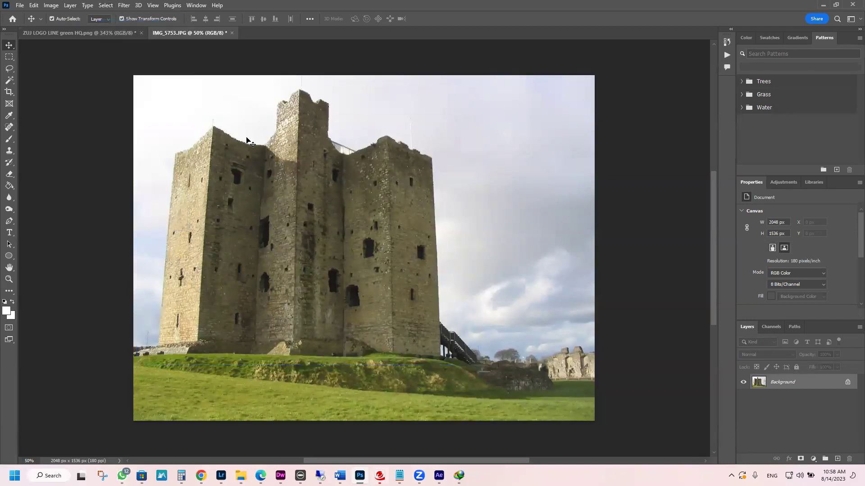
{"action": "key", "text": "ctrl+shift+d"}
Invert the castle selection to its surroundings and invert it back to the castle
{"action": "left_click", "coordinate": [106, 5]}
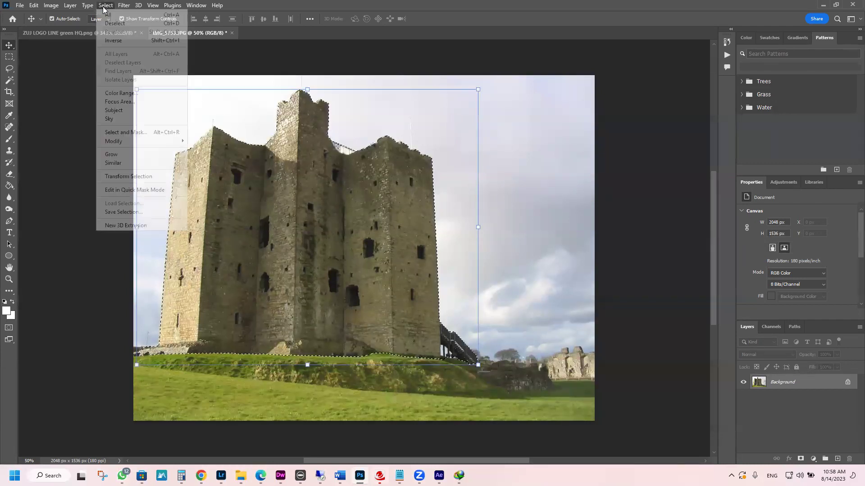
{"action": "left_click", "coordinate": [122, 40]}
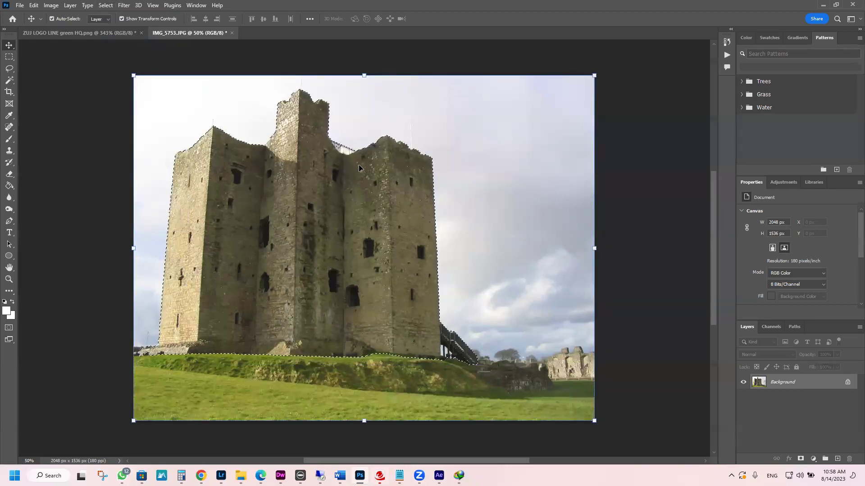
{"action": "left_click", "coordinate": [105, 5]}
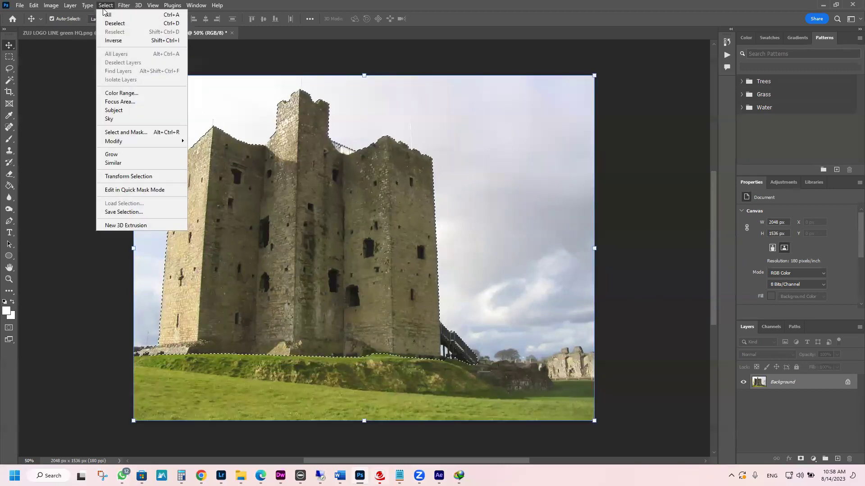
{"action": "left_click", "coordinate": [122, 41]}
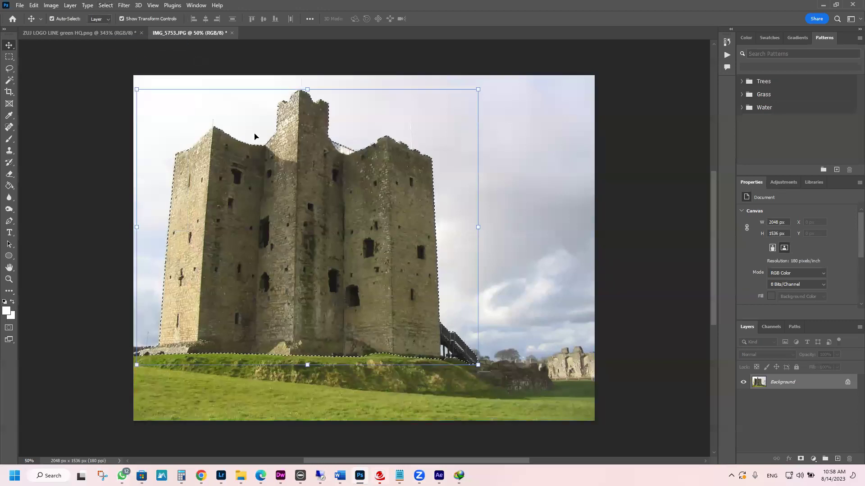
Try filling the selected castle with the solid red d83b3b in Normal mode at 100% opacity, and undo the fill
{"action": "key", "text": "shift+F5"}
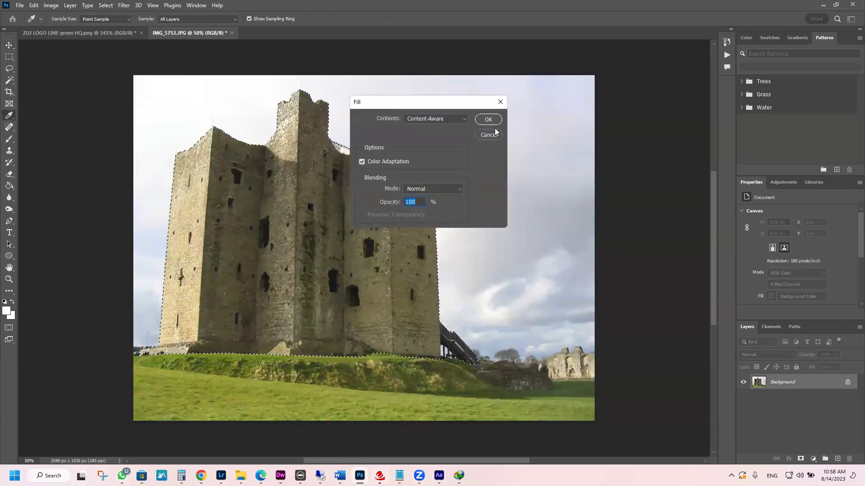
{"action": "left_click", "coordinate": [435, 119]}
{"action": "left_click", "coordinate": [428, 139]}
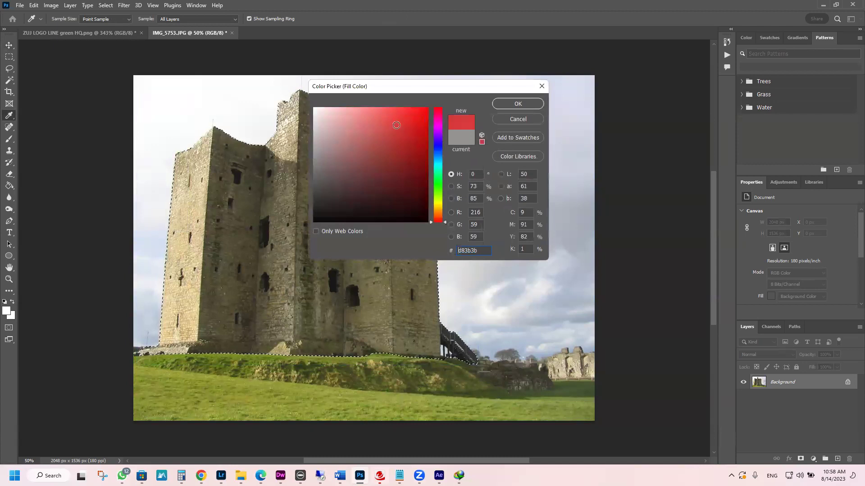
{"action": "left_click", "coordinate": [518, 103]}
{"action": "left_click", "coordinate": [436, 119]}
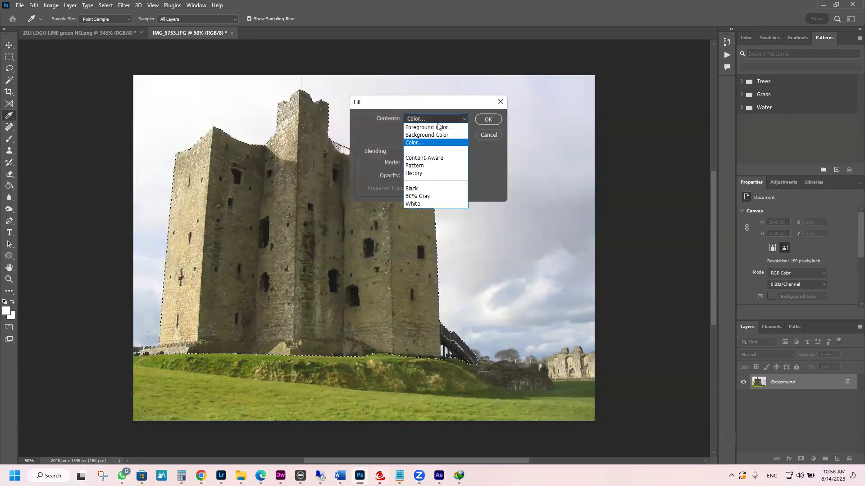
{"action": "left_click", "coordinate": [472, 119]}
{"action": "left_click", "coordinate": [513, 104]}
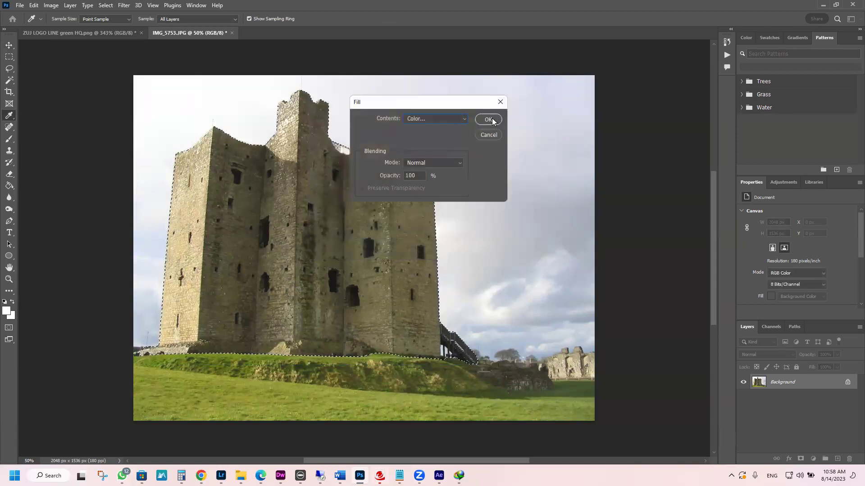
{"action": "left_click", "coordinate": [487, 119]}
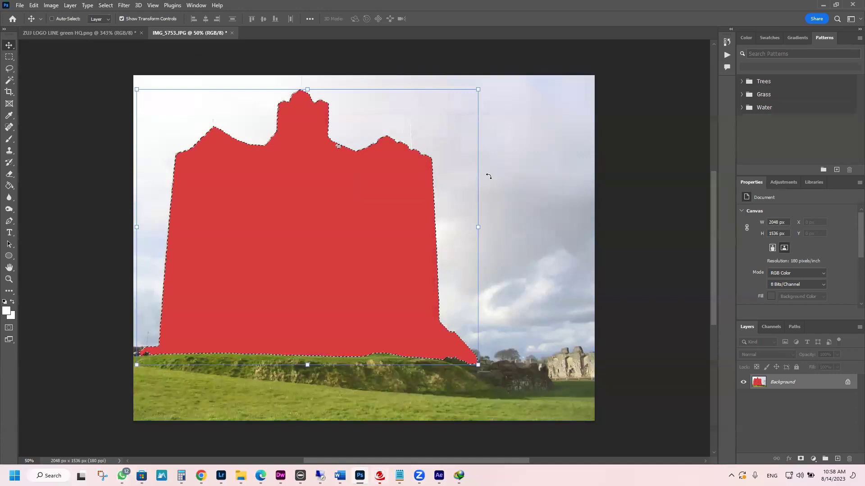
{"action": "key", "text": "ctrl+z"}
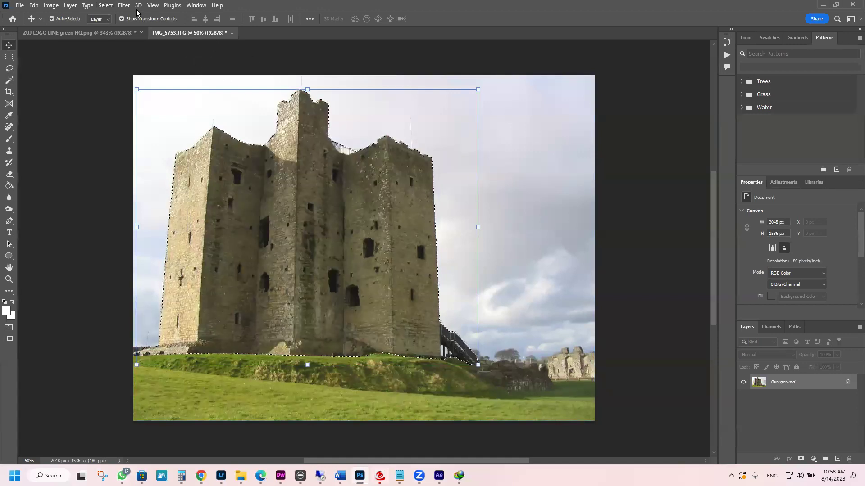
Invert the selection to the castle's surroundings and convert the locked Background into a regular layer named Layer 0
{"action": "left_click", "coordinate": [105, 5]}
{"action": "left_click", "coordinate": [119, 38]}
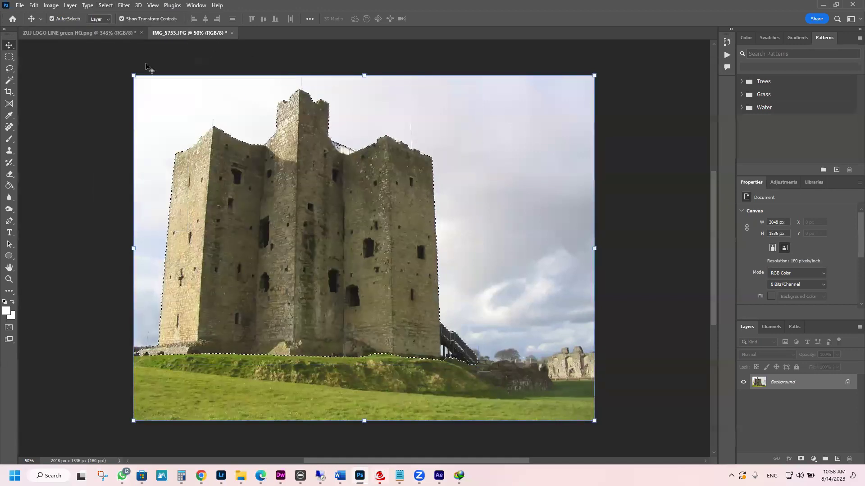
{"action": "key", "text": "shift+F5"}
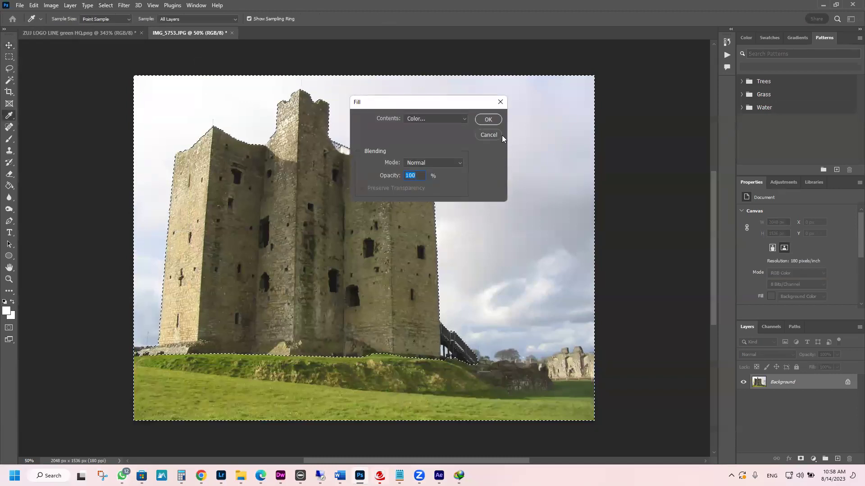
{"action": "left_click", "coordinate": [490, 135]}
{"action": "double_click", "coordinate": [773, 382]}
{"action": "left_click", "coordinate": [505, 141]}
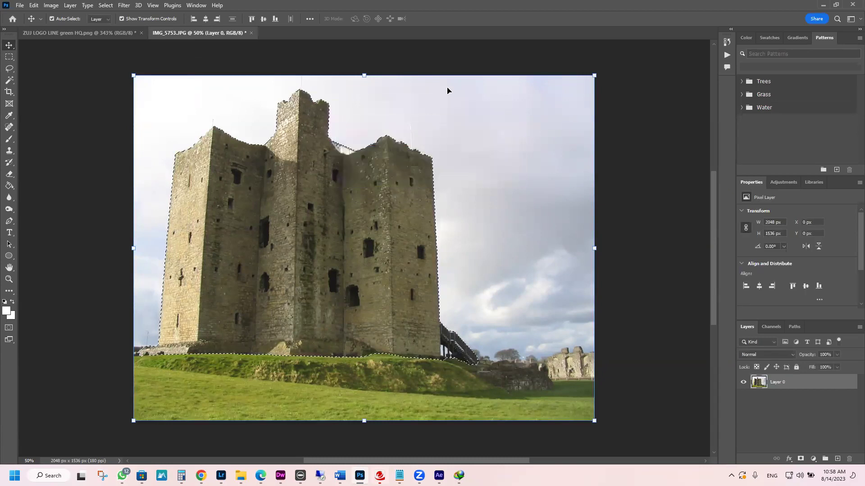
Try deleting everything around the castle and clearing the selection, and undo the deletion
{"action": "key", "text": "Delete"}
{"action": "key", "text": "ctrl+d"}
{"action": "left_click", "coordinate": [559, 177]}
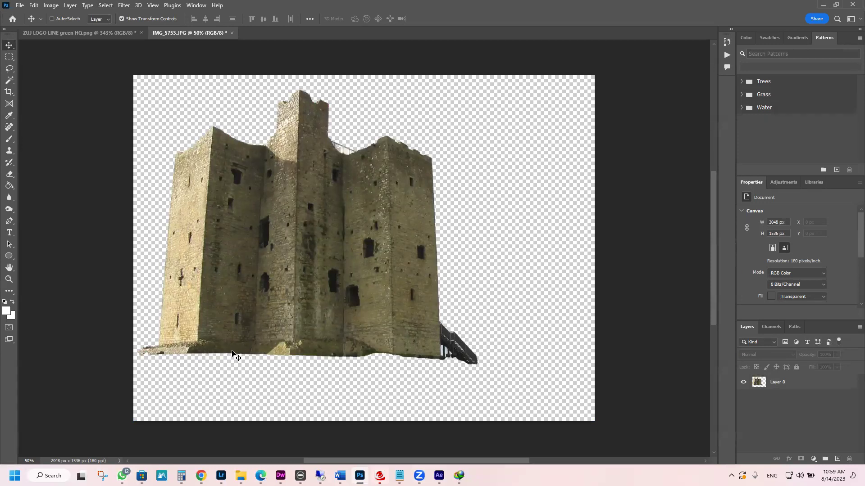
{"action": "key", "text": "ctrl+z"}
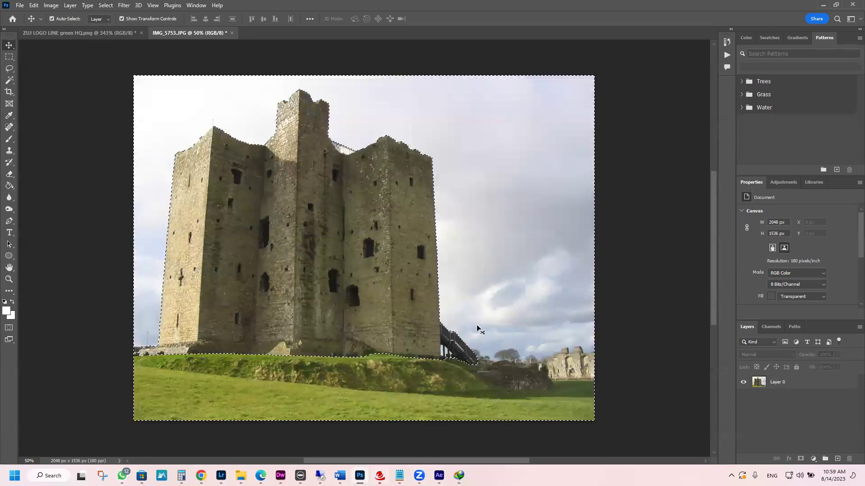
Activate Layer 0 for editing with the Rectangular Marquee tool and toggle the layer's visibility off and on
{"action": "left_click", "coordinate": [9, 57]}
{"action": "mouse_move", "coordinate": [629, 76]}
{"action": "left_mouse_down"}
{"action": "mouse_move", "coordinate": [486, 318]}
{"action": "mouse_move", "coordinate": [479, 428]}
{"action": "left_mouse_up"}
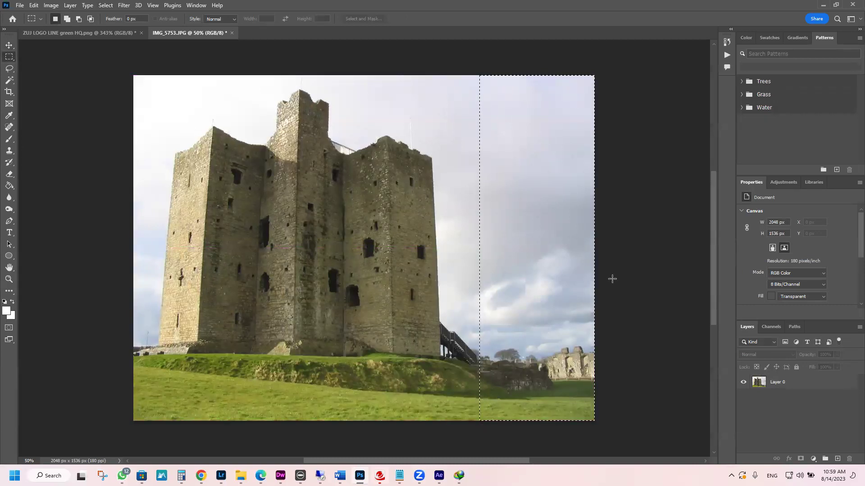
{"action": "left_click", "coordinate": [777, 382]}
{"action": "left_click", "coordinate": [743, 382]}
{"action": "left_click", "coordinate": [702, 374]}
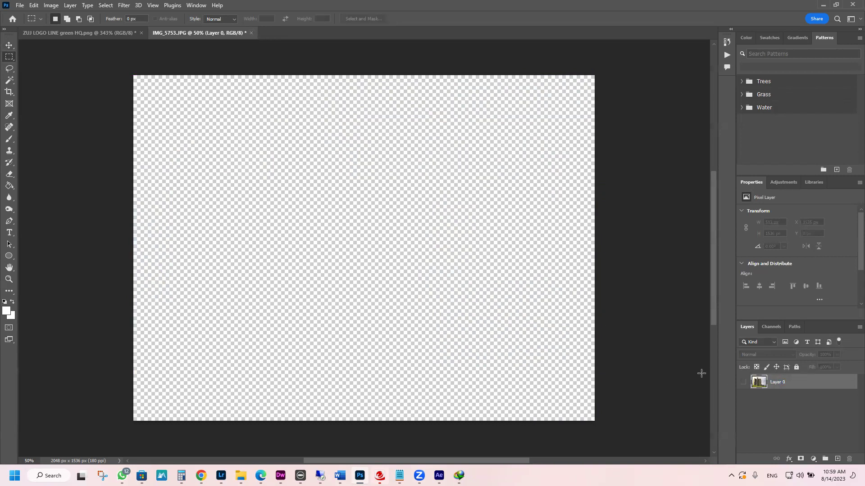
{"action": "left_click", "coordinate": [743, 382]}
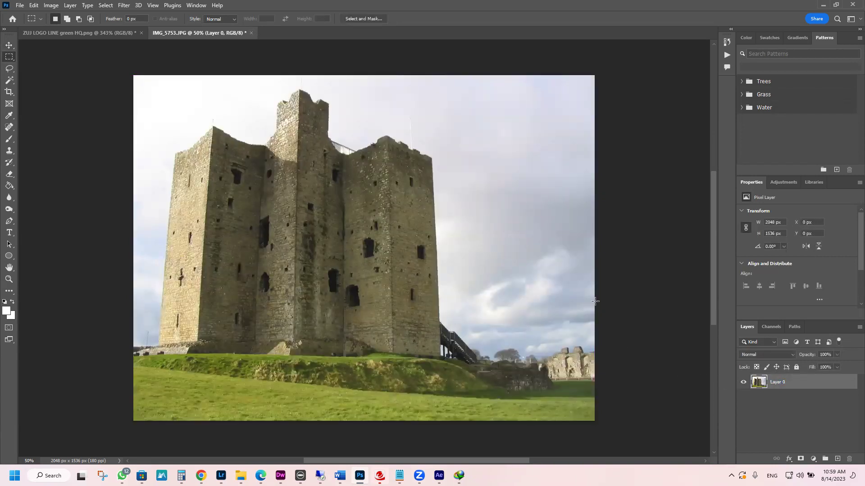
Delete rectangular background areas around the castle: a right strip about 487 px wide, the top and left strips, and the sky above the stairs
{"action": "left_click_drag", "start_coordinate": [603, 77], "coordinate": [485, 424]}
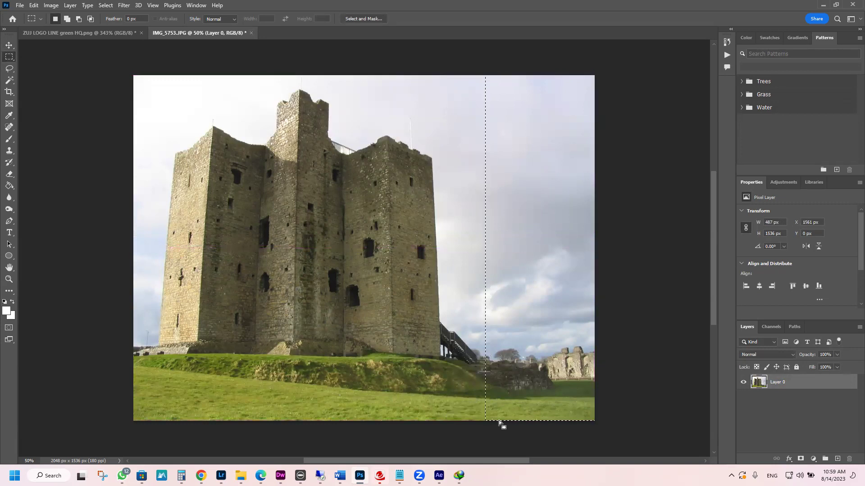
{"action": "key", "text": "Delete"}
{"action": "left_click_drag", "start_coordinate": [505, 75], "coordinate": [155, 339]}
{"action": "key", "text": "Delete"}
{"action": "key", "text": "Delete"}
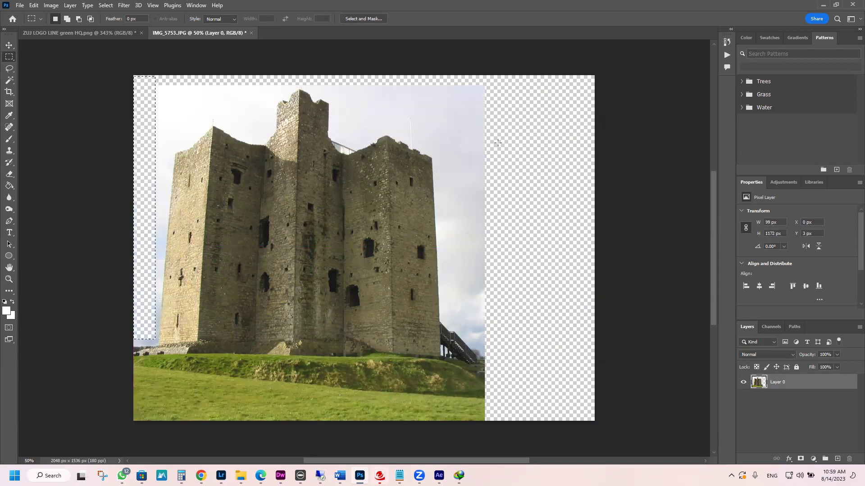
{"action": "left_click_drag", "start_coordinate": [500, 85], "coordinate": [455, 321]}
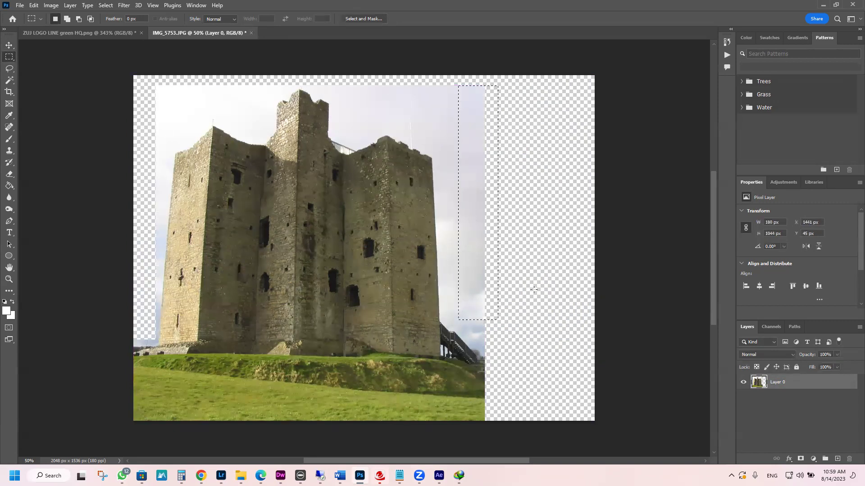
{"action": "key", "text": "Delete"}
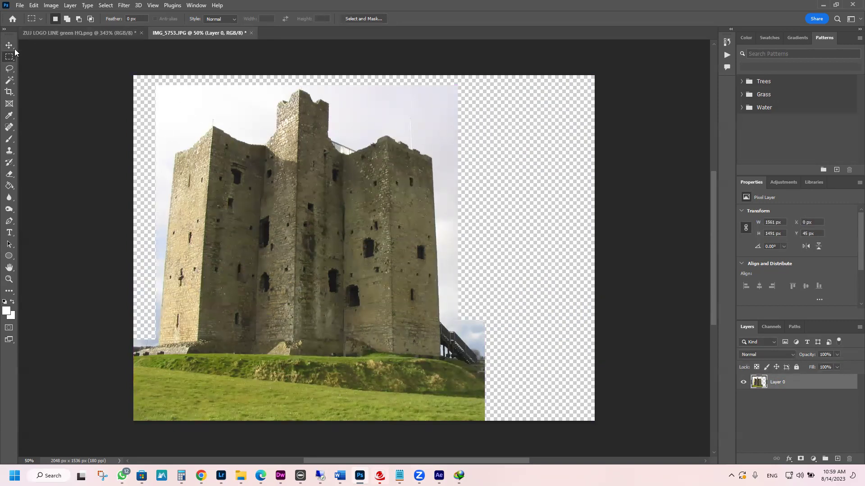
Set the Brush to 448 px with 58% hardness, try a white dab on the grass and undo it
{"action": "left_click", "coordinate": [6, 141]}
{"action": "left_click", "coordinate": [63, 19]}
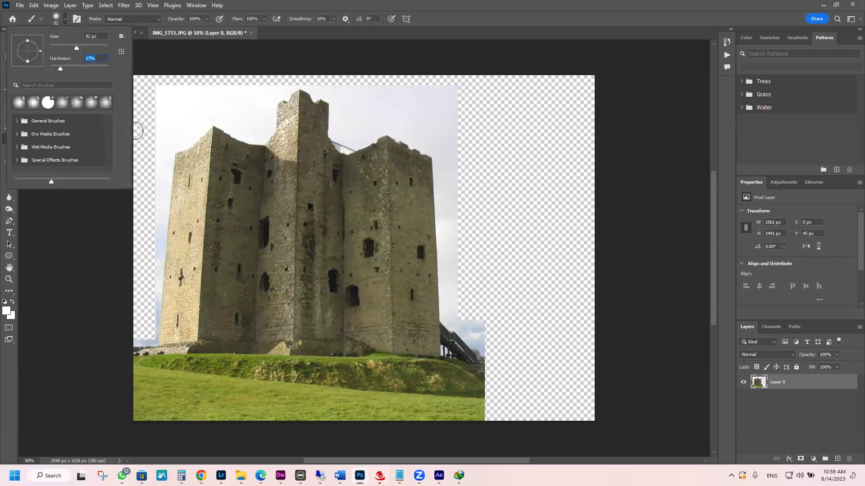
{"action": "key", "text": "shift+Tab"}
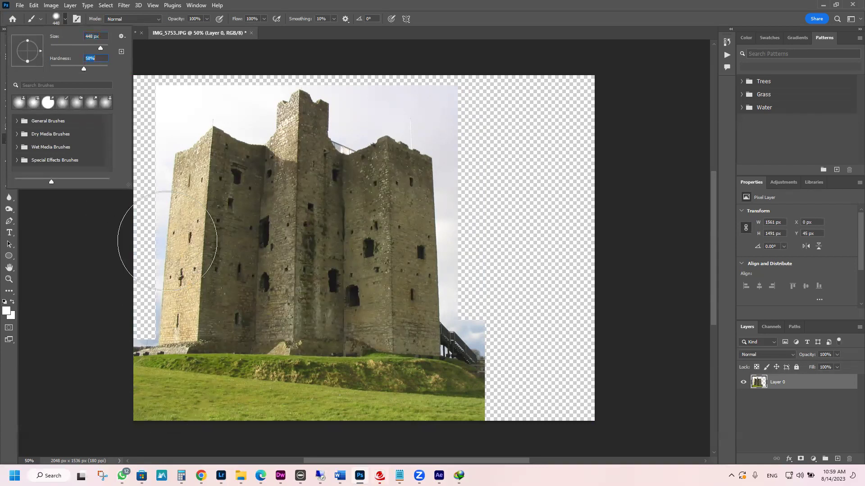
{"action": "left_click", "coordinate": [185, 419]}
{"action": "left_click", "coordinate": [193, 385]}
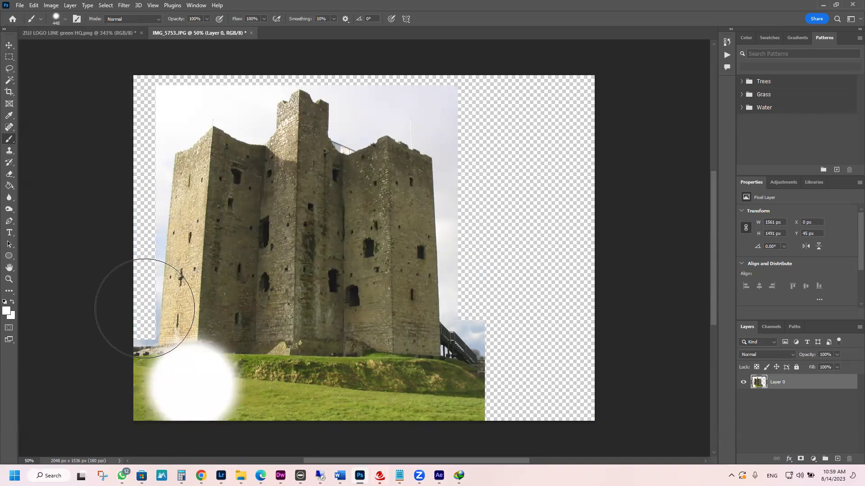
{"action": "key", "text": "ctrl+z"}
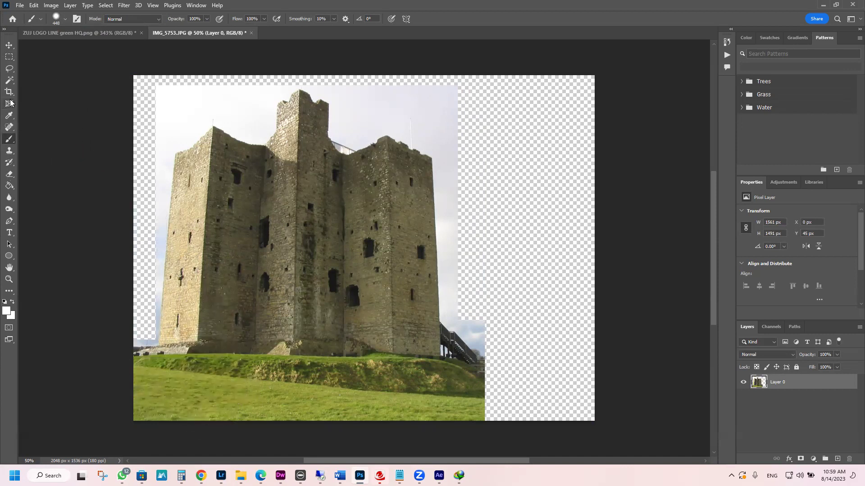
Set the Eraser to 180 px with 83% hardness and erase a spot of grass in the photo's lower left corner
{"action": "left_click", "coordinate": [9, 174]}
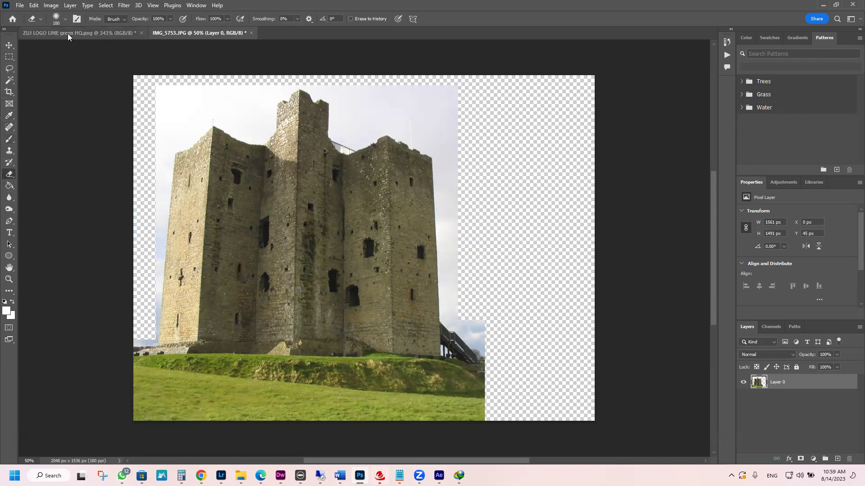
{"action": "left_click", "coordinate": [56, 20]}
{"action": "left_click_drag", "start_coordinate": [50, 68], "coordinate": [67, 69]}
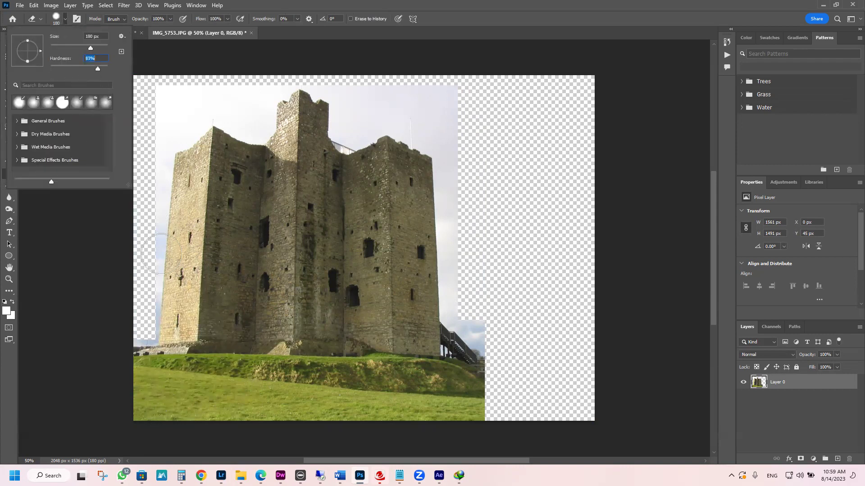
{"action": "left_click", "coordinate": [147, 404]}
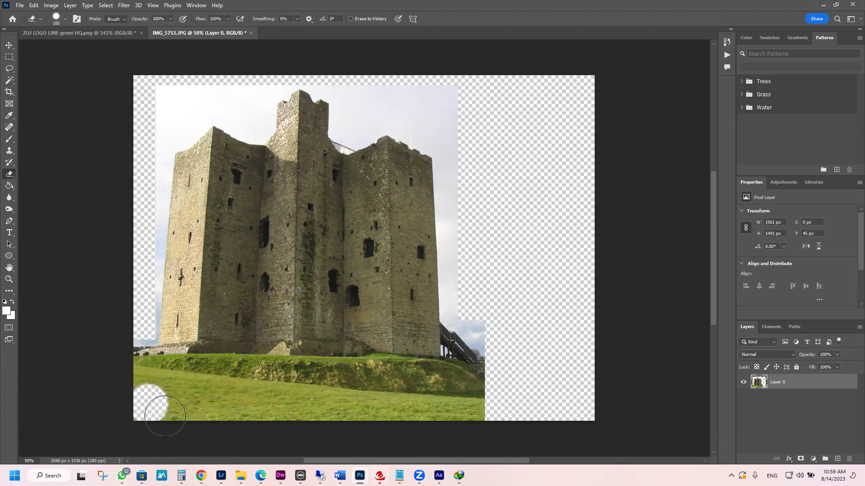
Set the Eraser's hardness to 0%, try erasing the grass at a size of 5000 px and undo those strokes
{"action": "left_click", "coordinate": [64, 20]}
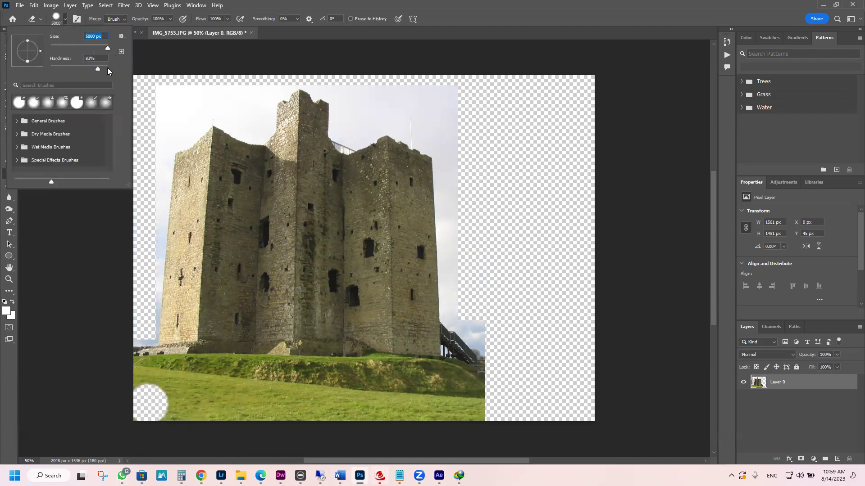
{"action": "left_click_drag", "start_coordinate": [103, 68], "coordinate": [49, 71]}
{"action": "key", "text": "Return"}
{"action": "type", "text": "0"}
{"action": "left_click", "coordinate": [125, 391]}
{"action": "left_click", "coordinate": [182, 404]}
{"action": "left_click", "coordinate": [199, 392]}
{"action": "key", "text": "ctrl+z"}
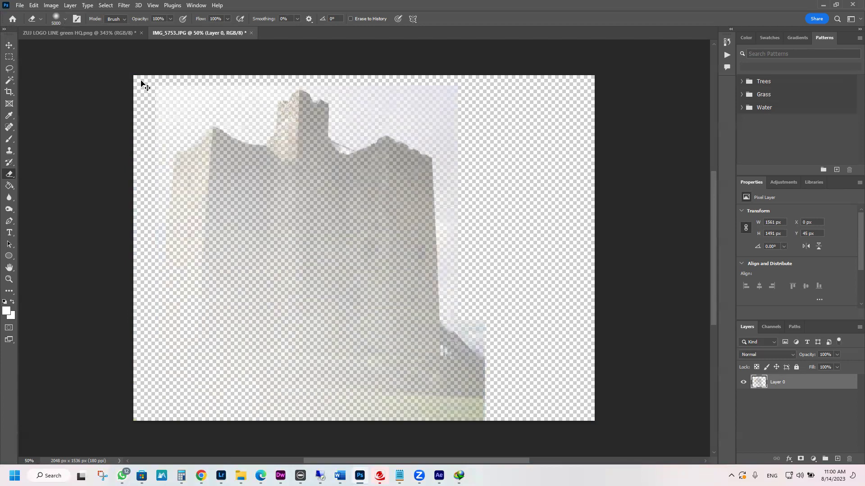
{"action": "key", "text": "ctrl+z"}
Set the soft Eraser to 275 px and fade out the grass below the castle and around its lower corners
{"action": "left_click", "coordinate": [64, 20]}
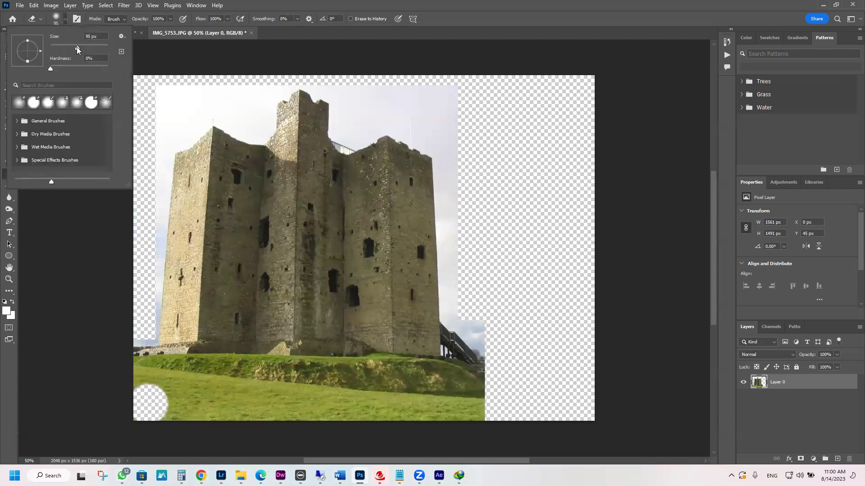
{"action": "left_click_drag", "start_coordinate": [67, 49], "coordinate": [65, 48]}
{"action": "left_click", "coordinate": [183, 402]}
{"action": "mouse_move", "coordinate": [183, 403]}
{"action": "left_mouse_down"}
{"action": "mouse_move", "coordinate": [158, 406]}
{"action": "mouse_move", "coordinate": [132, 383]}
{"action": "mouse_move", "coordinate": [124, 347]}
{"action": "mouse_move", "coordinate": [166, 404]}
{"action": "mouse_move", "coordinate": [344, 425]}
{"action": "mouse_move", "coordinate": [494, 418]}
{"action": "mouse_move", "coordinate": [501, 379]}
{"action": "mouse_move", "coordinate": [487, 316]}
{"action": "mouse_move", "coordinate": [508, 366]}
{"action": "mouse_move", "coordinate": [501, 397]}
{"action": "mouse_move", "coordinate": [459, 412]}
{"action": "mouse_move", "coordinate": [350, 421]}
{"action": "mouse_move", "coordinate": [170, 403]}
{"action": "left_mouse_up"}
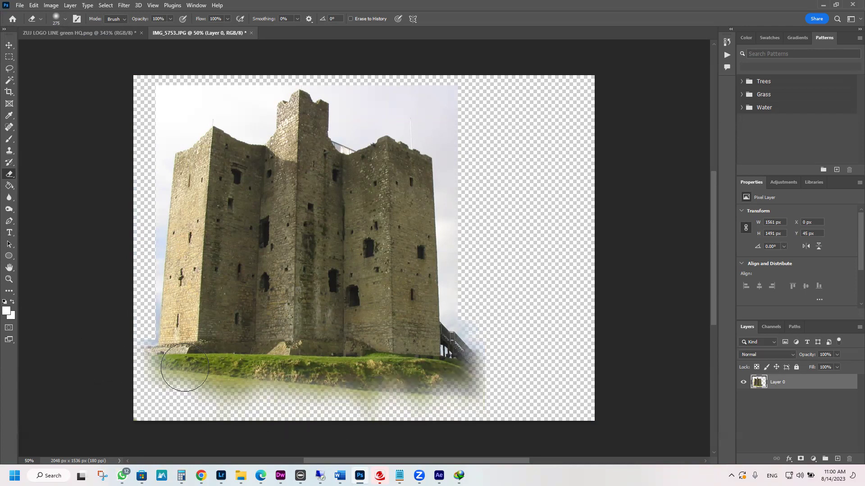
{"action": "scroll", "coordinate": [193, 390], "scroll_direction": "left", "scroll_amount": 3}
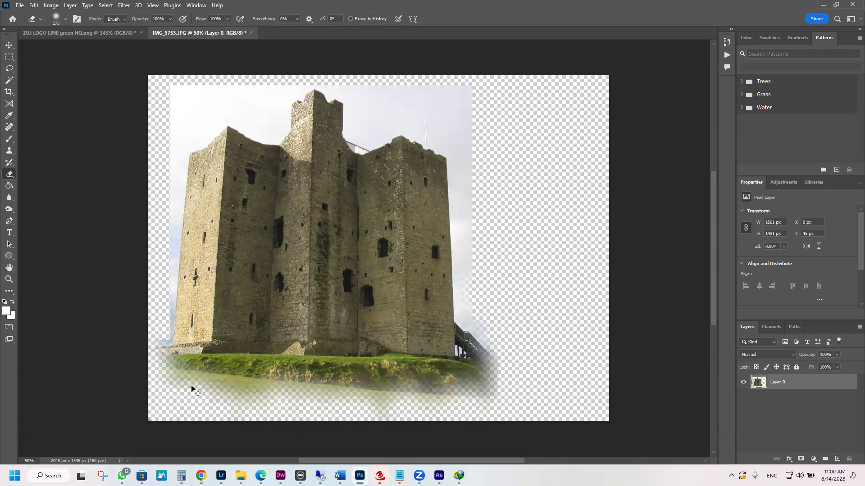
{"action": "scroll", "coordinate": [234, 377], "scroll_direction": "up", "scroll_amount": 5}
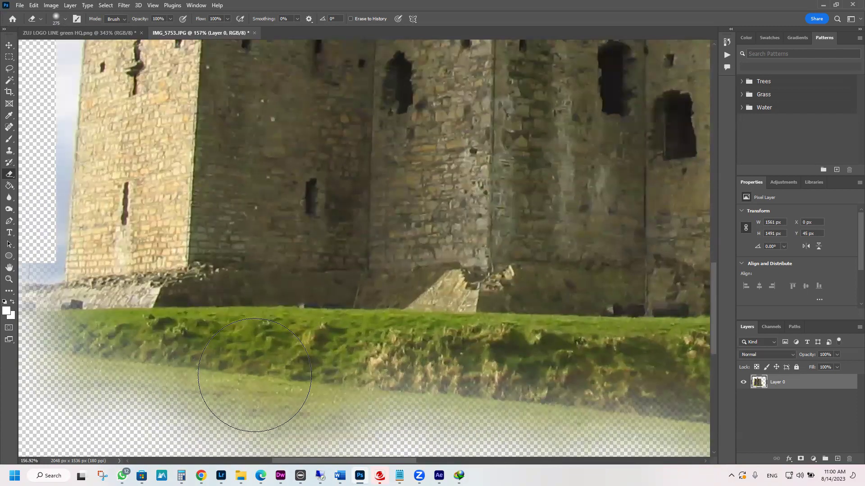
{"action": "key", "text": "v"}
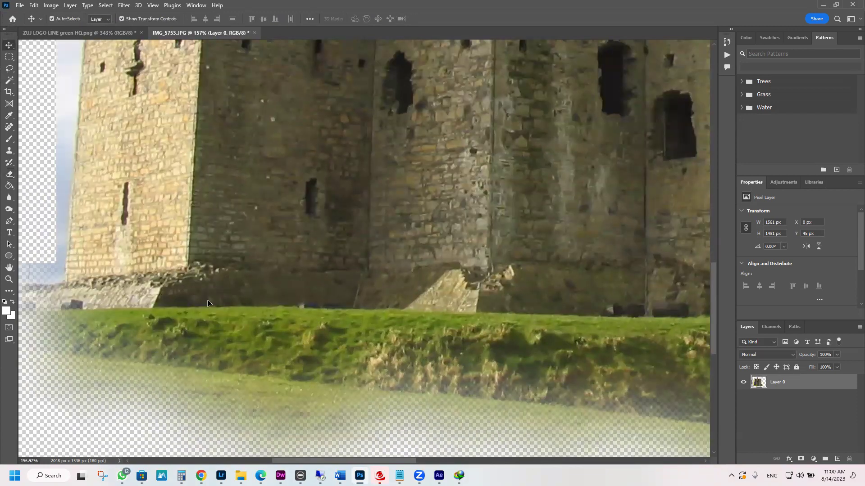
{"action": "scroll", "coordinate": [246, 326], "scroll_direction": "down", "scroll_amount": 5}
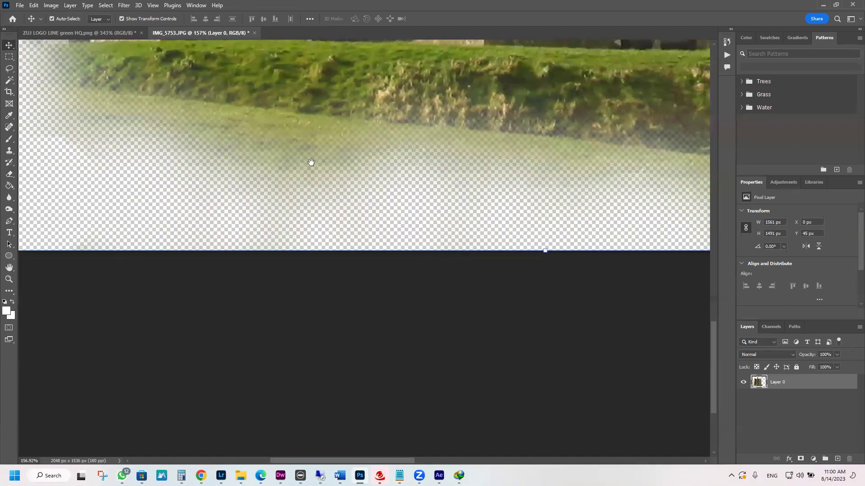
{"action": "left_click_drag", "start_coordinate": [310, 162], "coordinate": [292, 212]}
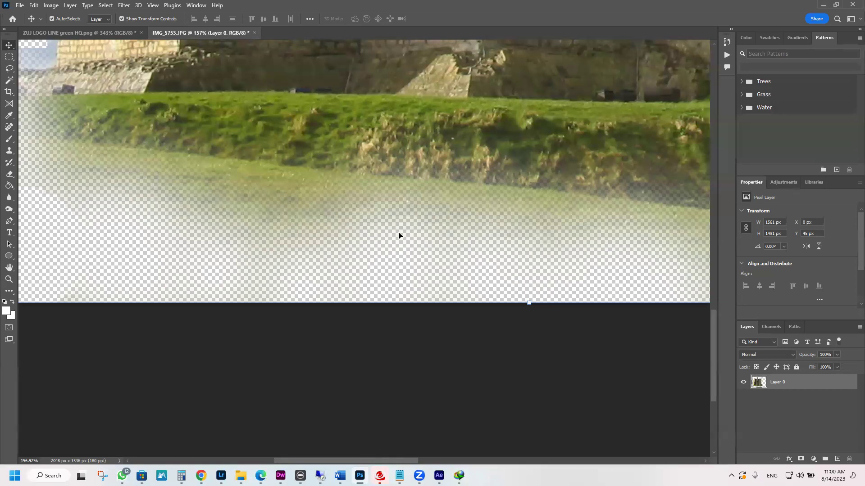
Switch to After Effects and delete the Brightness & Contrast effect from the setext.mov layer
{"action": "left_click", "coordinate": [439, 476]}
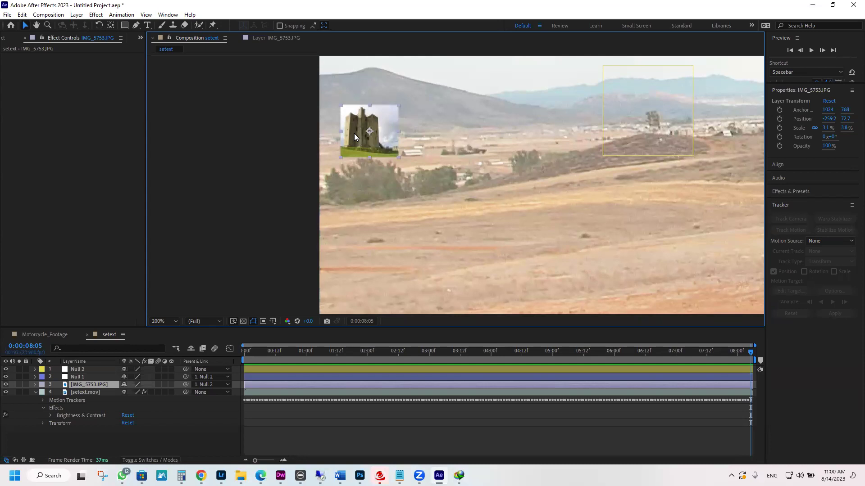
{"action": "scroll", "coordinate": [415, 217], "scroll_direction": "down", "scroll_amount": 6}
{"action": "scroll", "coordinate": [495, 217], "scroll_direction": "up", "scroll_amount": 2}
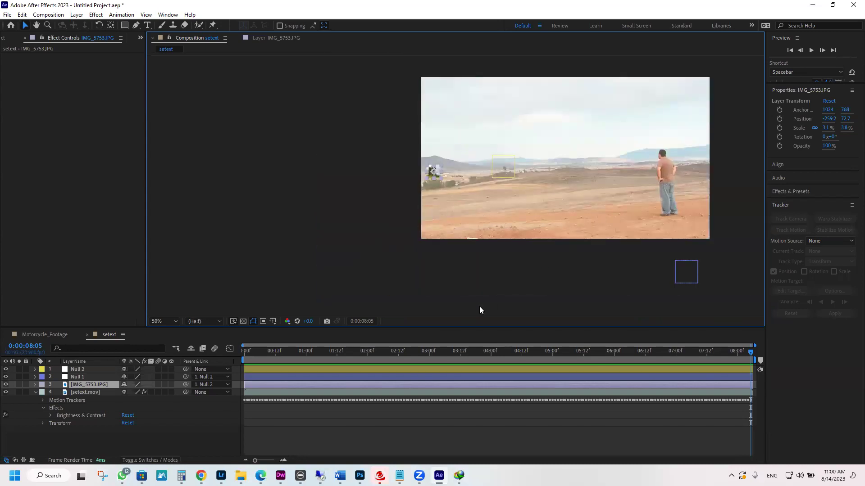
{"action": "left_click", "coordinate": [620, 232]}
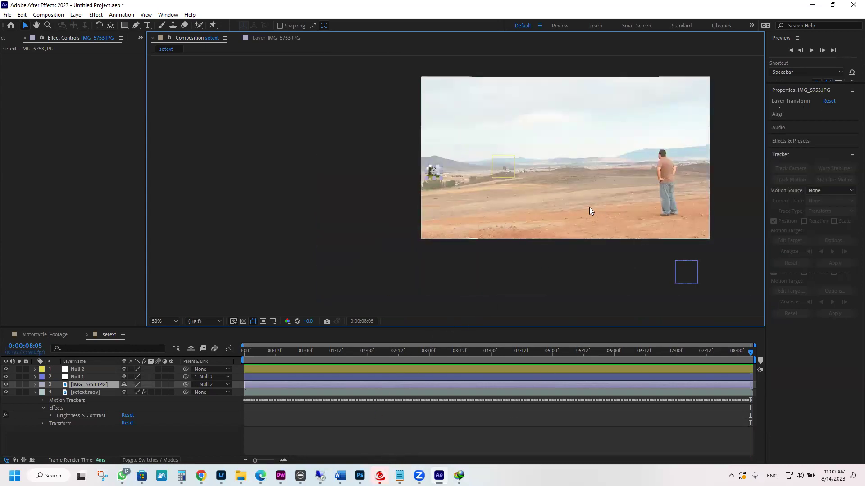
{"action": "left_click", "coordinate": [56, 408]}
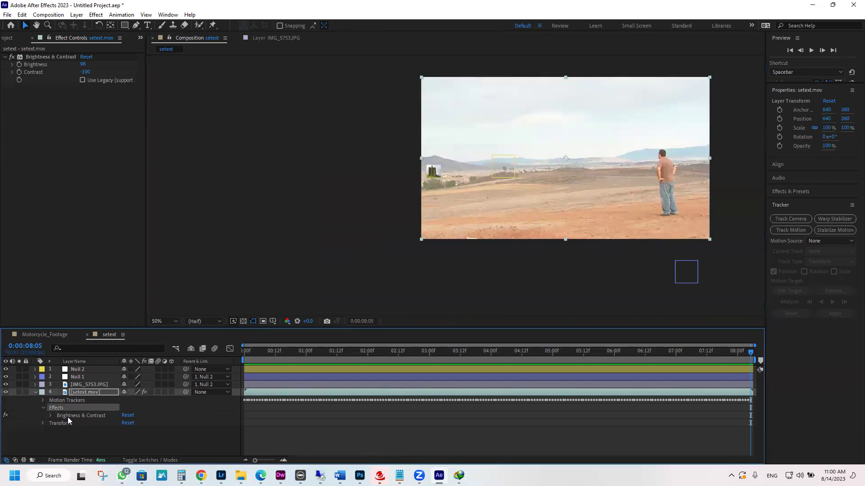
{"action": "left_click", "coordinate": [72, 416]}
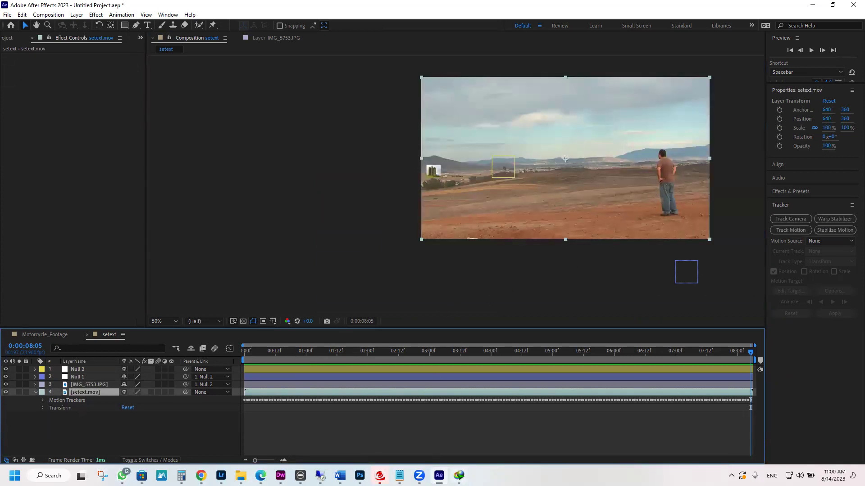
{"action": "left_click", "coordinate": [359, 476]}
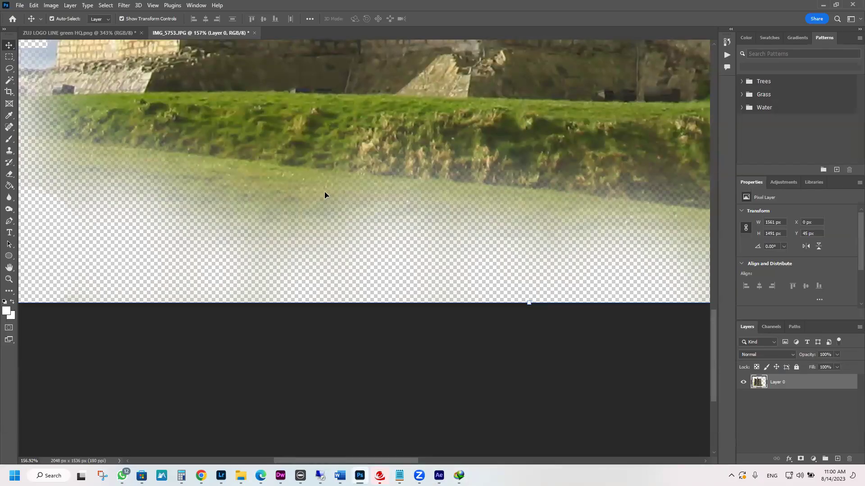
{"action": "left_click", "coordinate": [438, 476]}
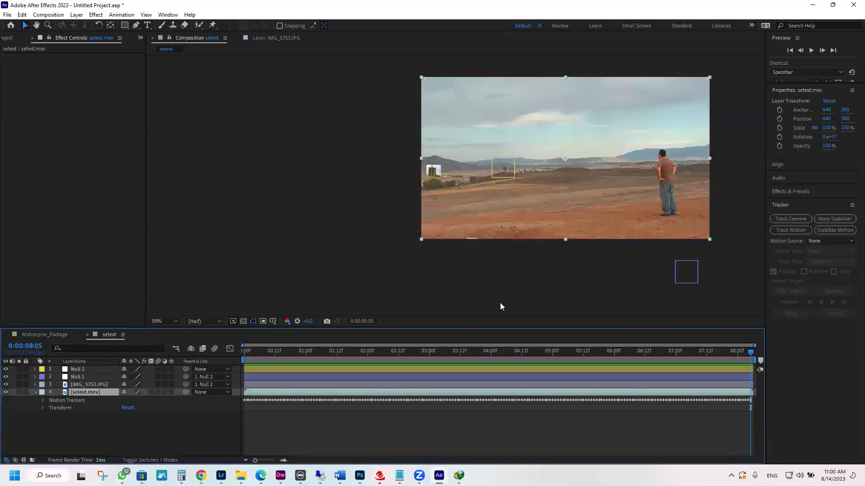
Apply a Curves effect to the IMG_5753.JPG layer and raise the middle of its RGB curve to brighten the castle
{"action": "left_click", "coordinate": [438, 171]}
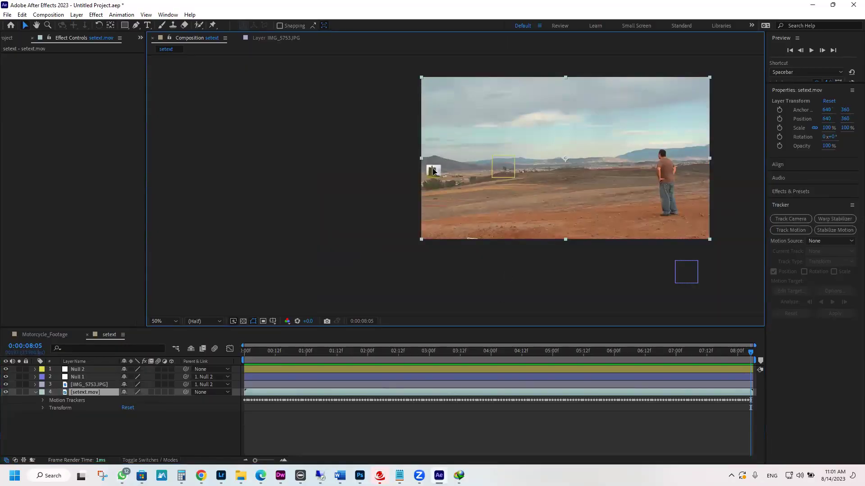
{"action": "left_click", "coordinate": [308, 377]}
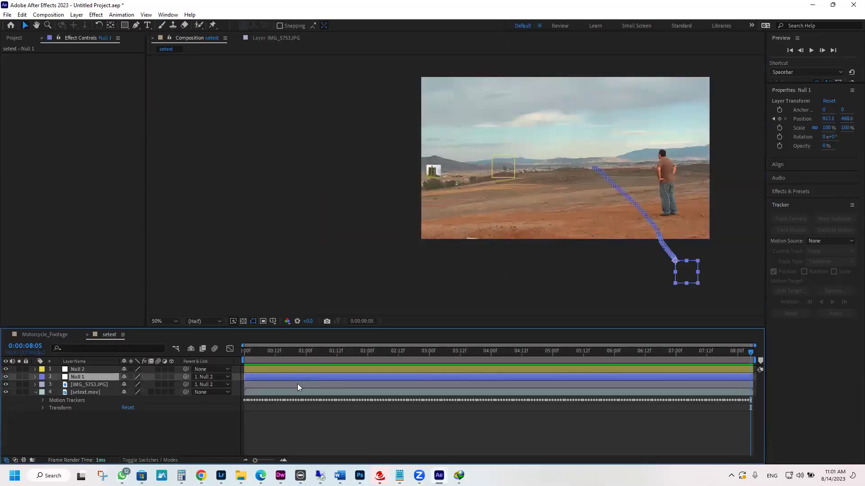
{"action": "left_click", "coordinate": [297, 384]}
{"action": "scroll", "coordinate": [431, 156], "scroll_direction": "up", "scroll_amount": 6}
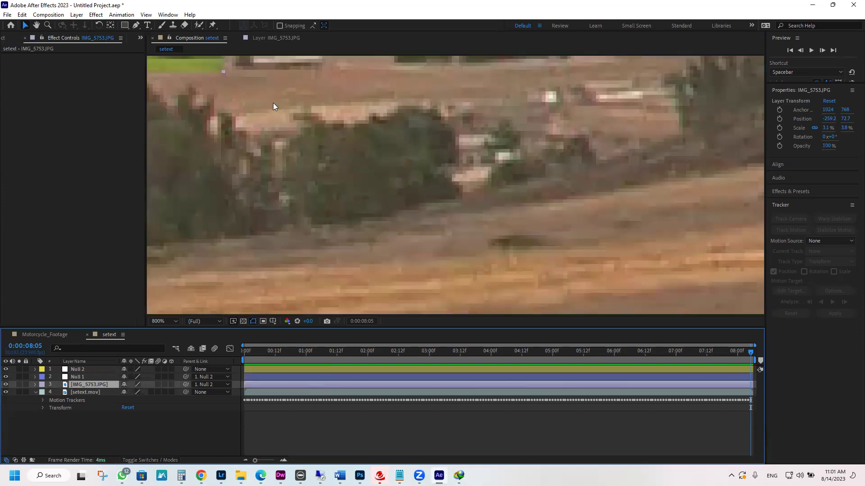
{"action": "scroll", "coordinate": [273, 106], "scroll_direction": "down", "scroll_amount": 3}
{"action": "left_click", "coordinate": [121, 14]}
{"action": "left_click", "coordinate": [94, 14]}
{"action": "left_click", "coordinate": [96, 15]}
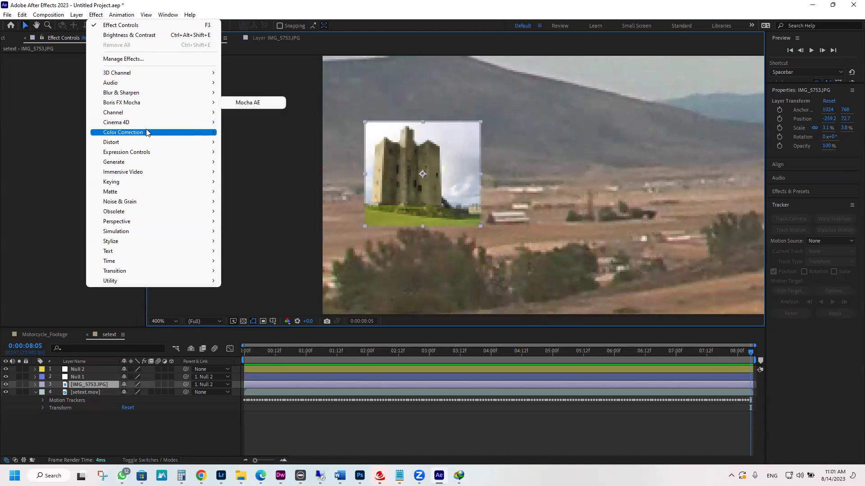
{"action": "mouse_move", "coordinate": [146, 132]}
{"action": "left_click", "coordinate": [253, 304]}
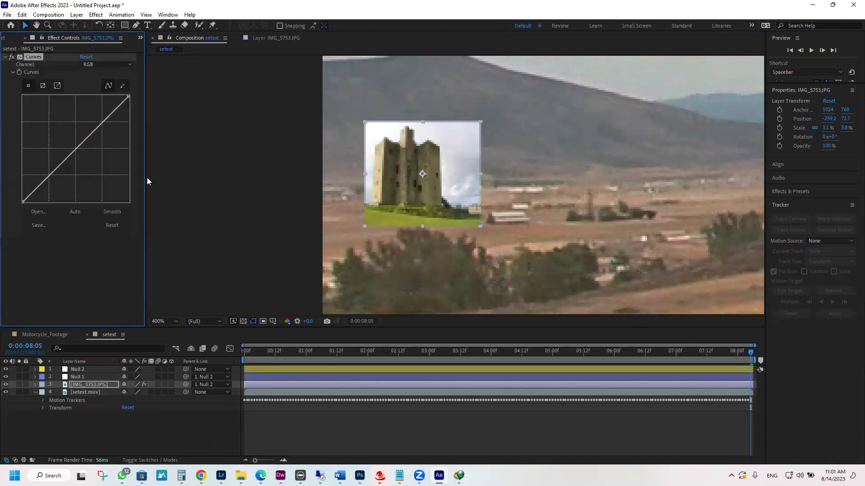
{"action": "left_click_drag", "start_coordinate": [77, 148], "coordinate": [64, 130]}
{"action": "left_click", "coordinate": [96, 15]}
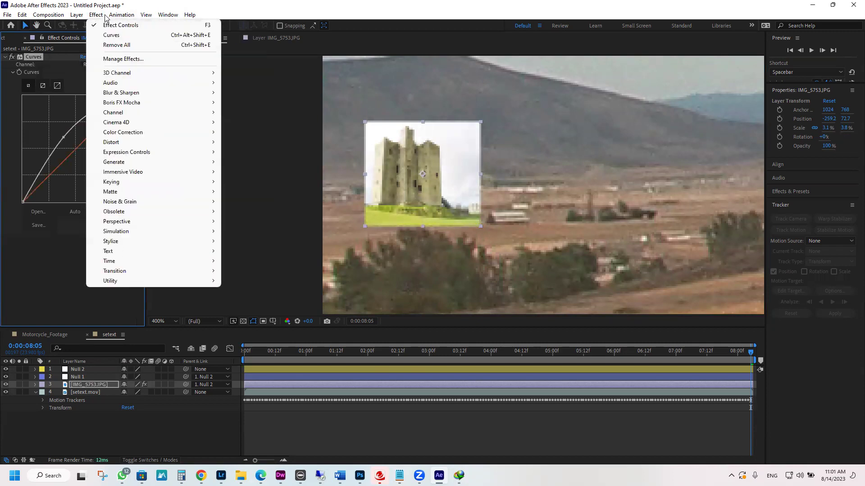
{"action": "mouse_move", "coordinate": [144, 123]}
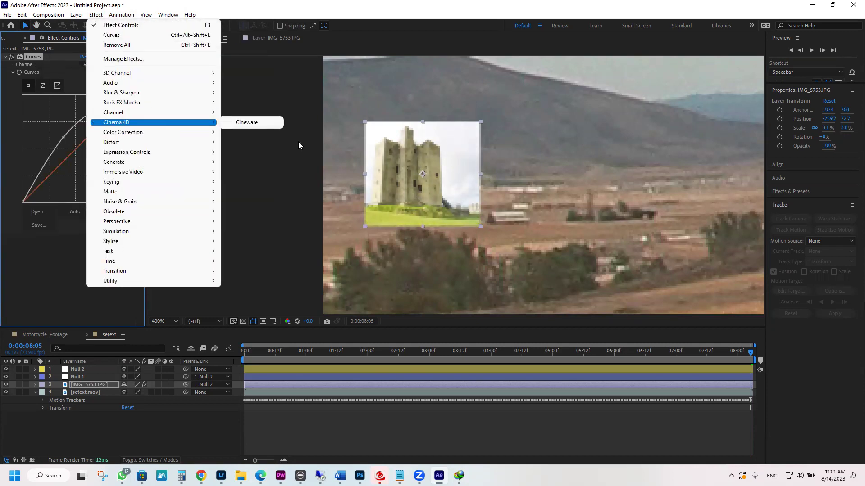
{"action": "left_click", "coordinate": [540, 216]}
{"action": "scroll", "coordinate": [526, 192], "scroll_direction": "down", "scroll_amount": 3}
{"action": "scroll", "coordinate": [532, 194], "scroll_direction": "up", "scroll_amount": 1}
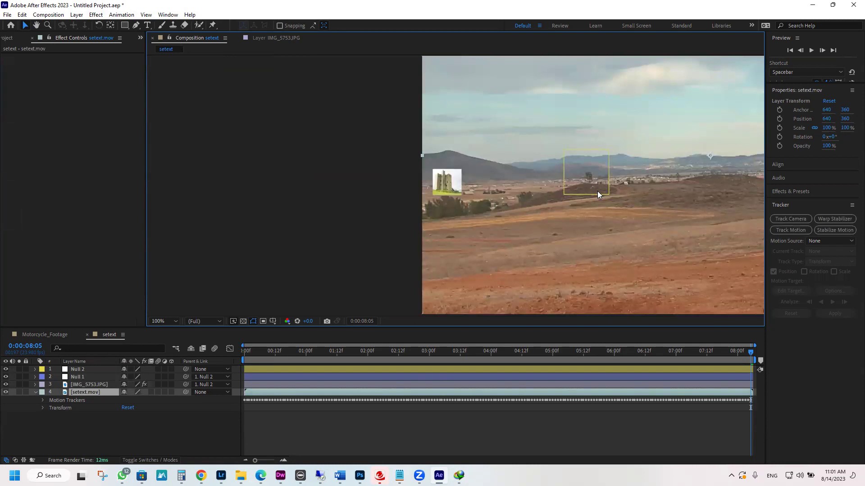
{"action": "left_click_drag", "start_coordinate": [597, 195], "coordinate": [418, 177]}
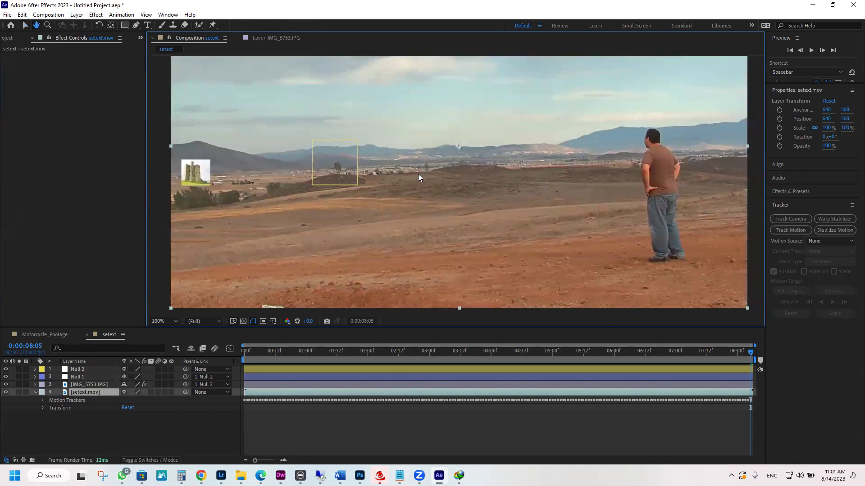
Select Null 1 and Null 2 in turn to examine their tracked motion paths over the whole frame
{"action": "scroll", "coordinate": [418, 177], "scroll_direction": "down", "scroll_amount": 1}
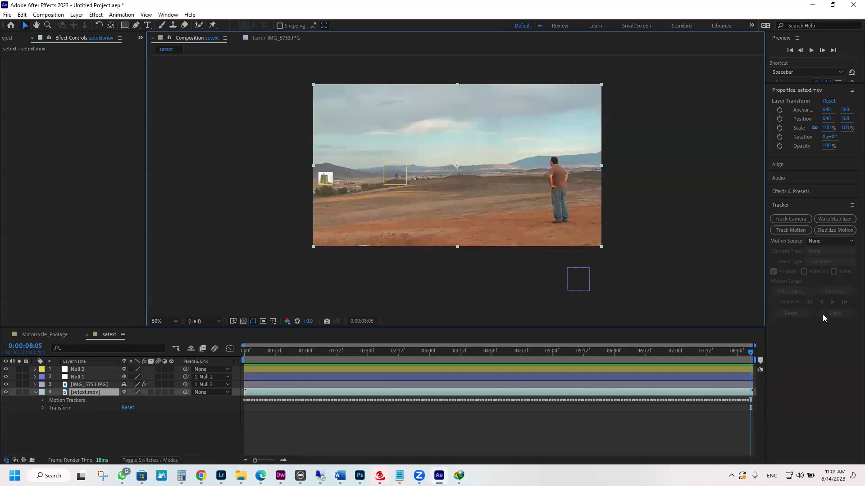
{"action": "left_click", "coordinate": [580, 270]}
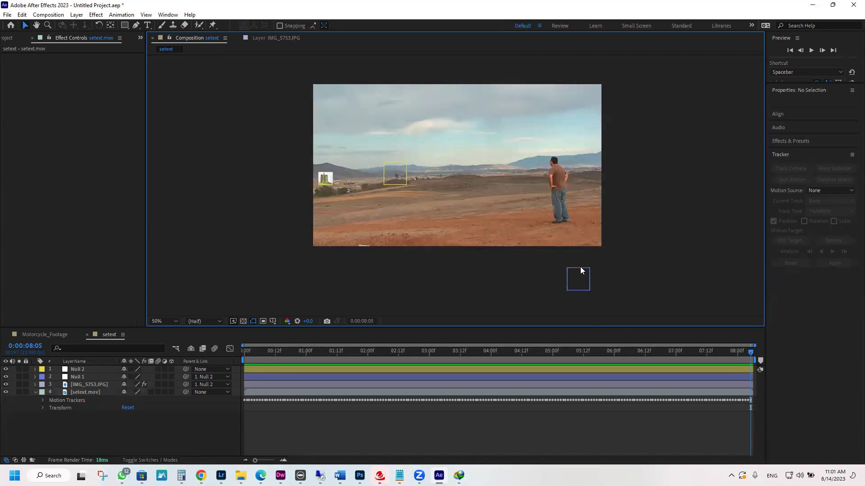
{"action": "left_click", "coordinate": [571, 273]}
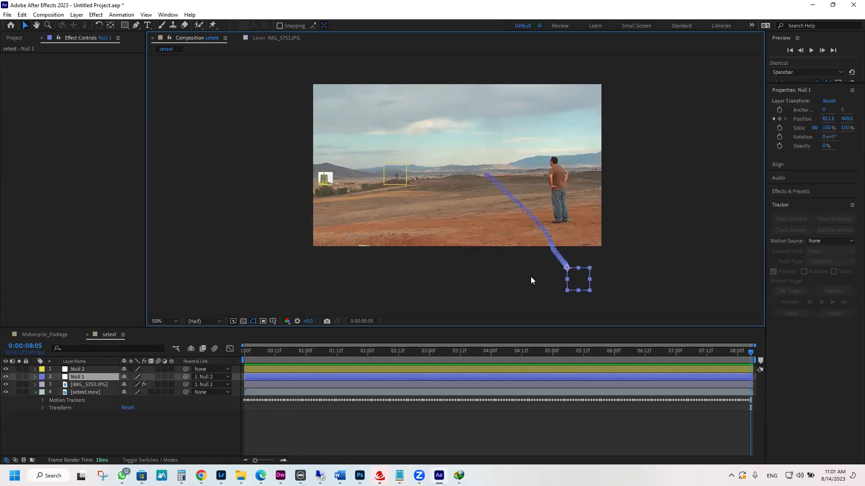
{"action": "left_click", "coordinate": [404, 185]}
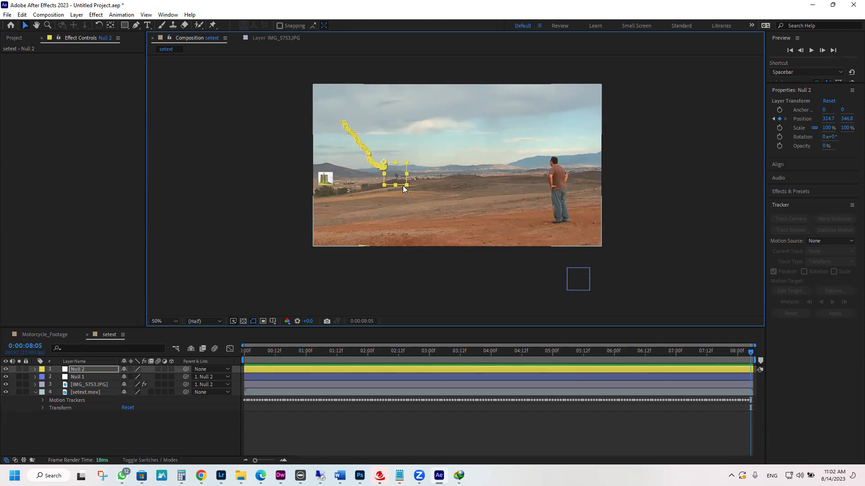
{"action": "left_click", "coordinate": [565, 266]}
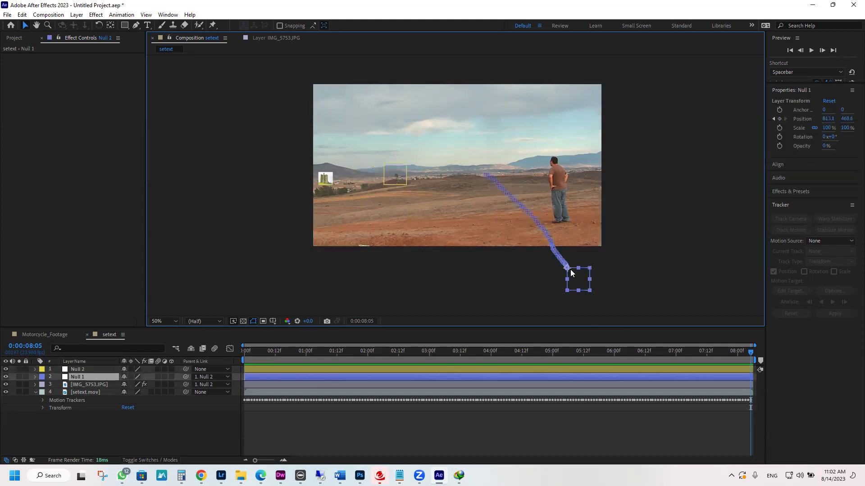
{"action": "left_click", "coordinate": [797, 231]}
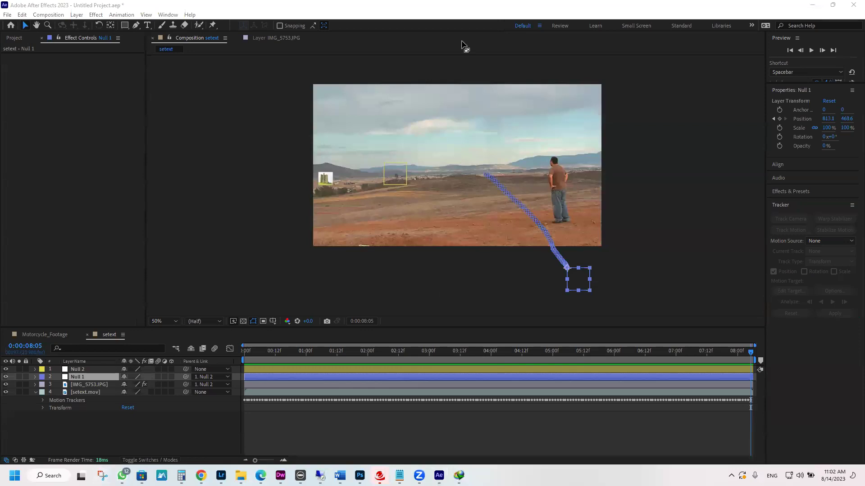
{"action": "left_click", "coordinate": [331, 120]}
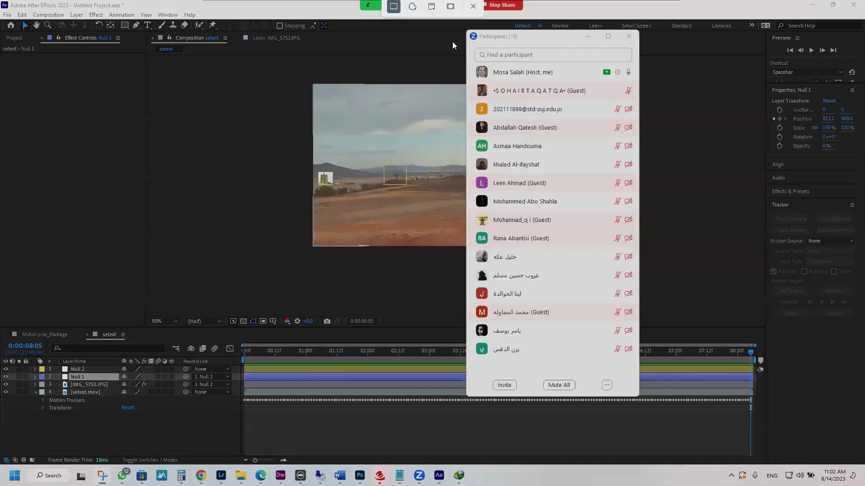
Capture the meeting's Participants window with Snipping Tool and save it on the Desktop as "الانتاج السينمائي 14-8-2023.jpg"
{"action": "left_click_drag", "start_coordinate": [462, 30], "coordinate": [646, 401]}
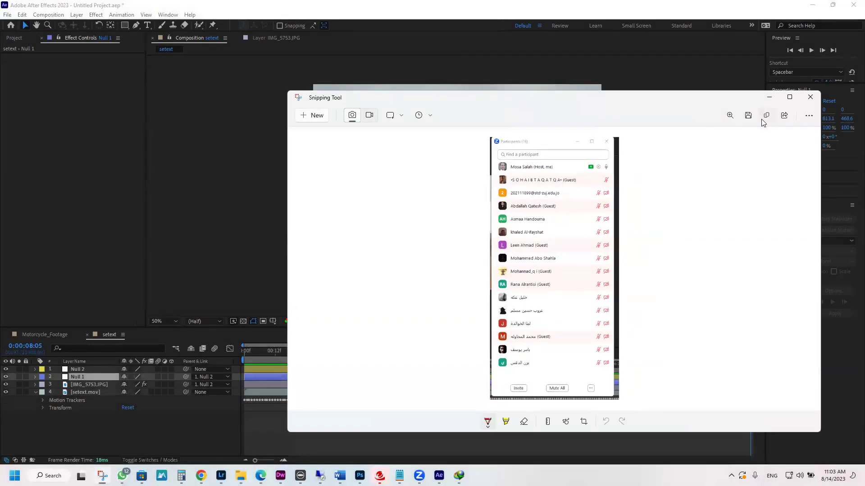
{"action": "left_click", "coordinate": [749, 116]}
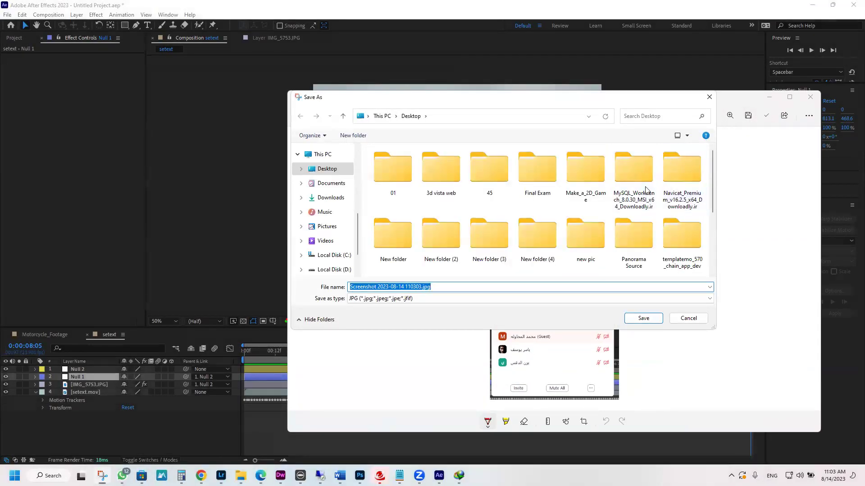
{"action": "scroll", "coordinate": [646, 189], "scroll_direction": "down", "scroll_amount": 3}
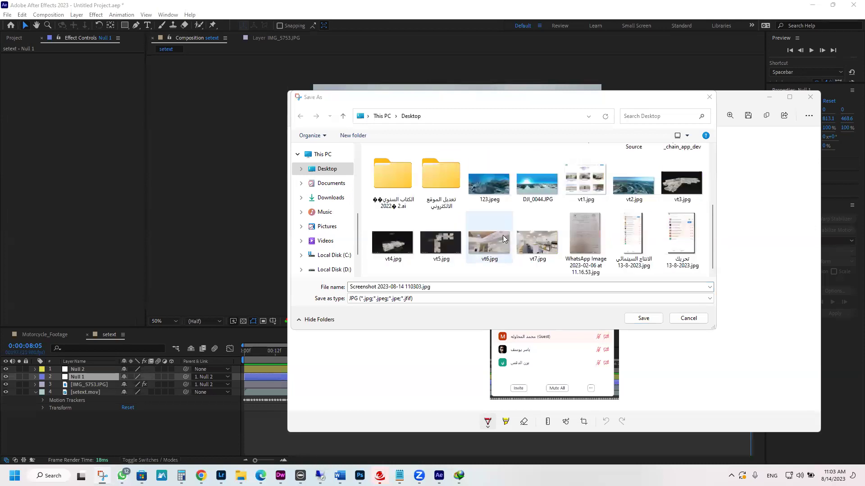
{"action": "left_click", "coordinate": [616, 269]}
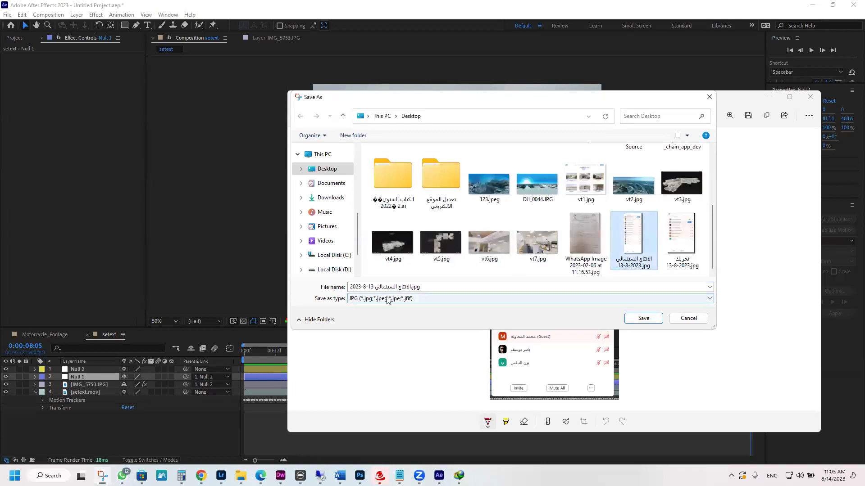
{"action": "triple_click", "coordinate": [371, 288]}
{"action": "left_click", "coordinate": [371, 287]}
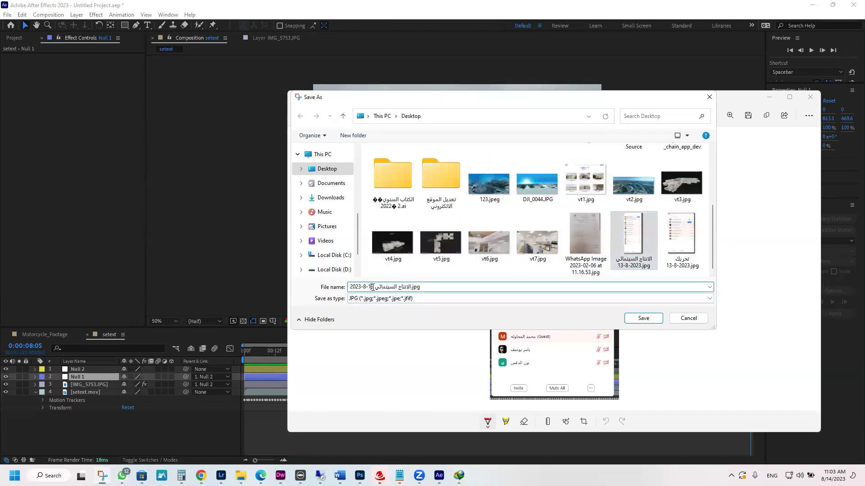
{"action": "key", "text": "BackSpace"}
{"action": "type", "text": "4"}
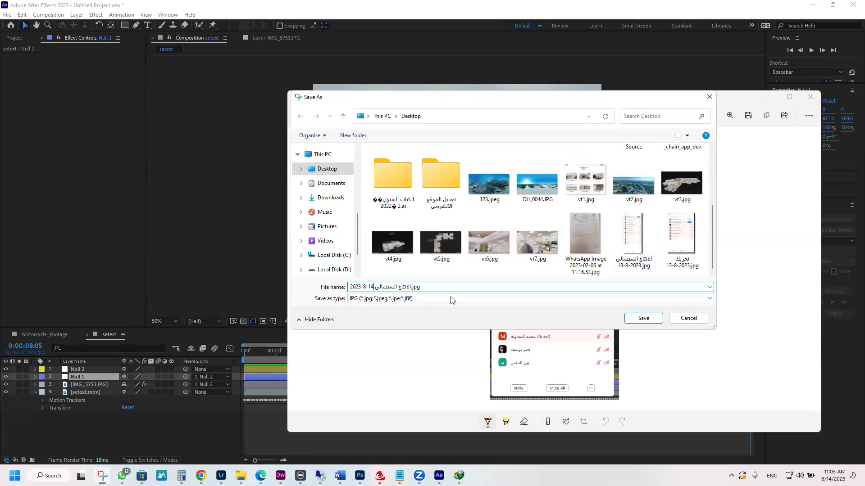
{"action": "left_click", "coordinate": [628, 320]}
{"action": "left_click", "coordinate": [810, 104]}
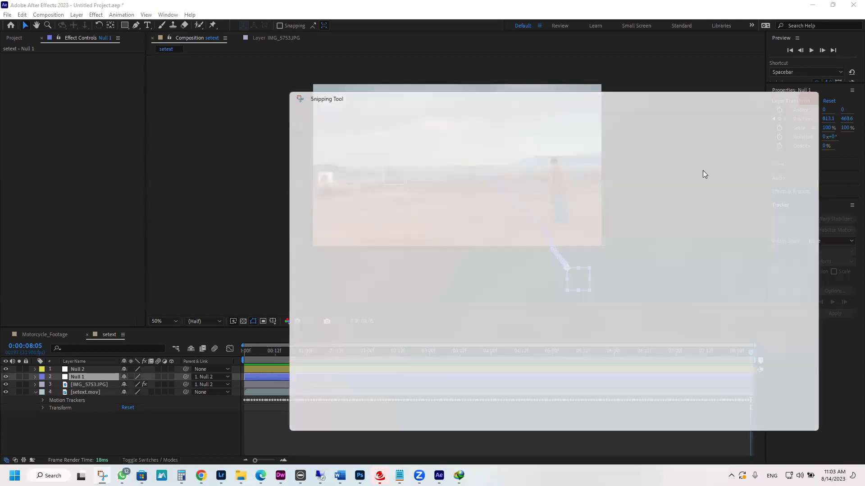